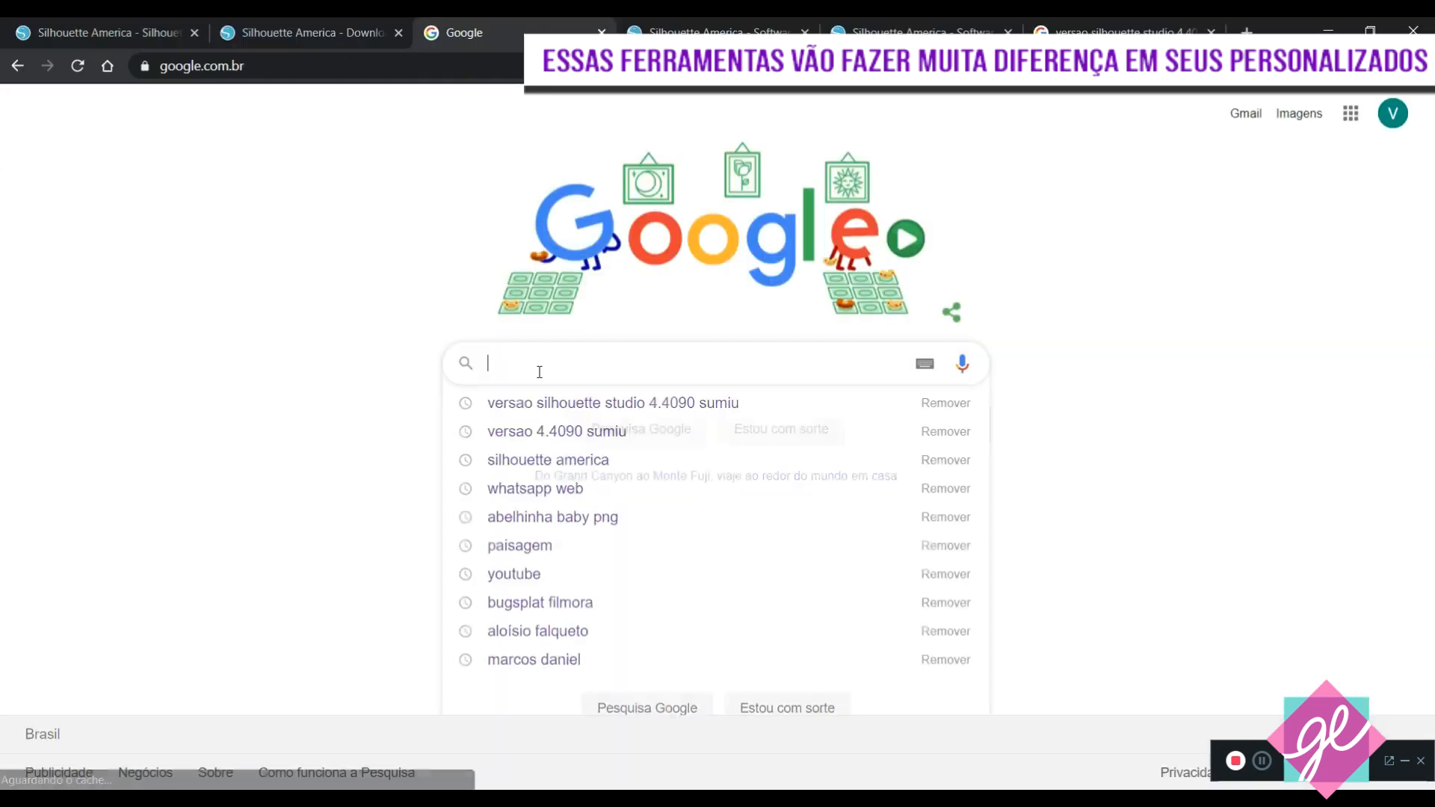
# Search Google for "silhouette america"
pyautogui.write('silhouette st')
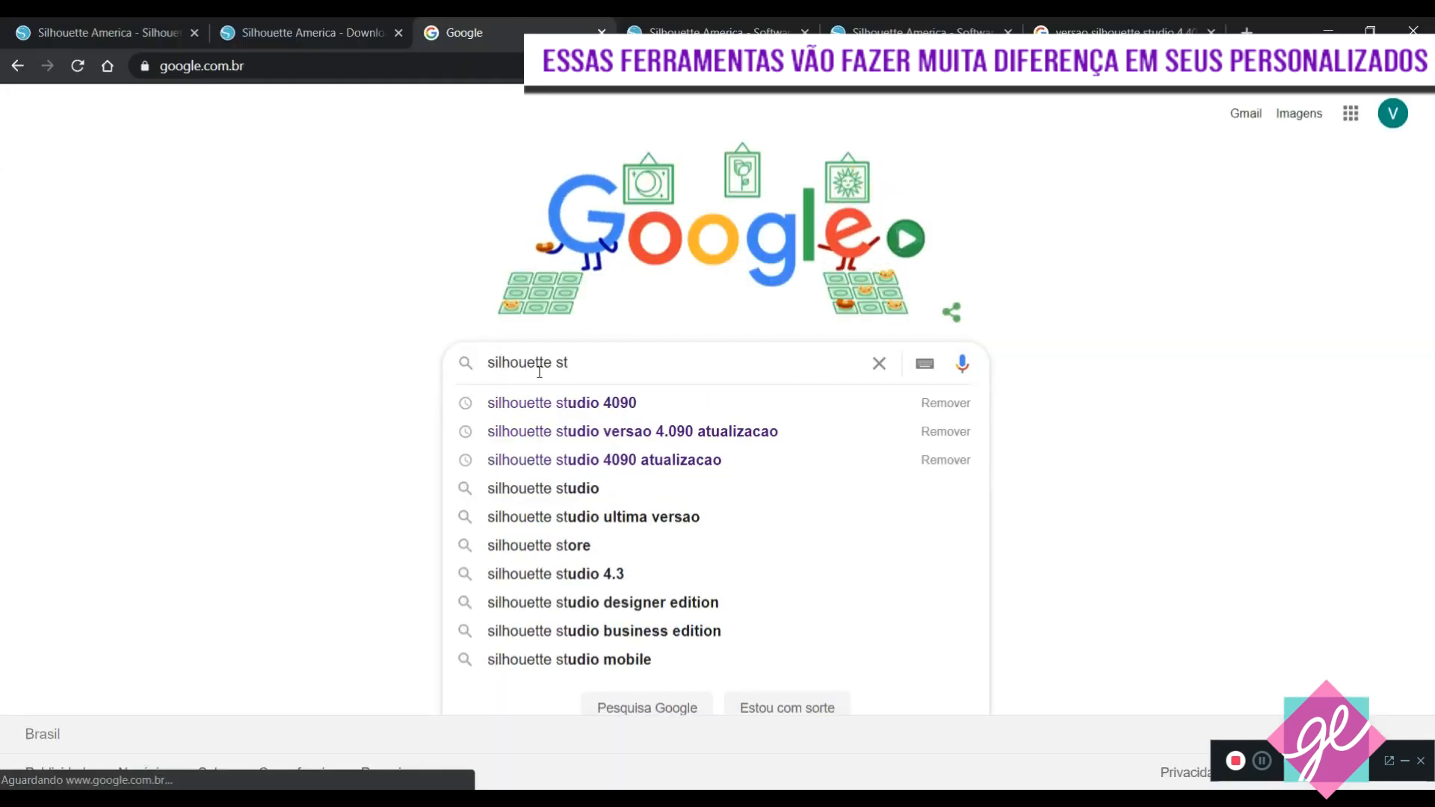
pyautogui.press('BackSpace')
pyautogui.press('BackSpace')
pyautogui.write('america')
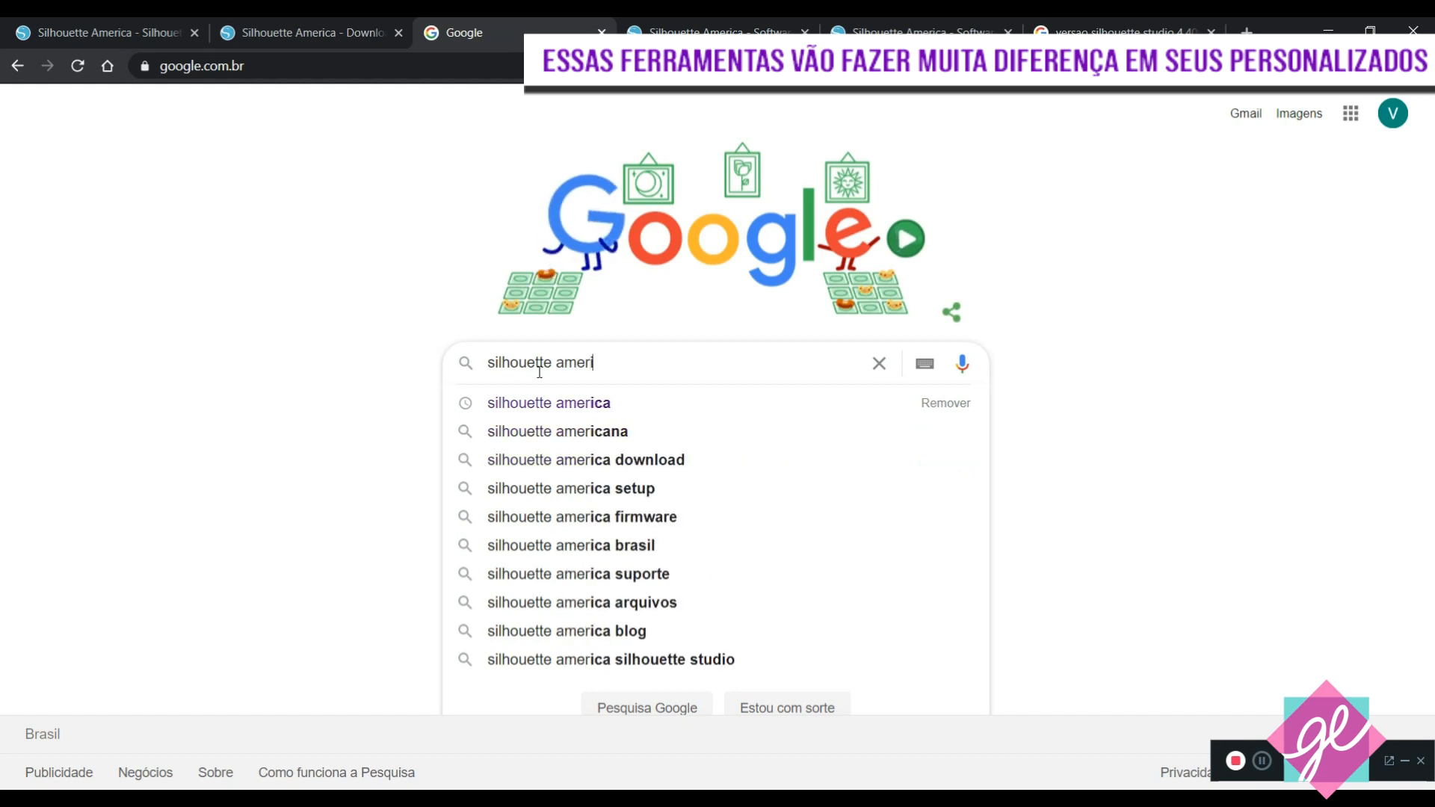
pyautogui.press('Return')
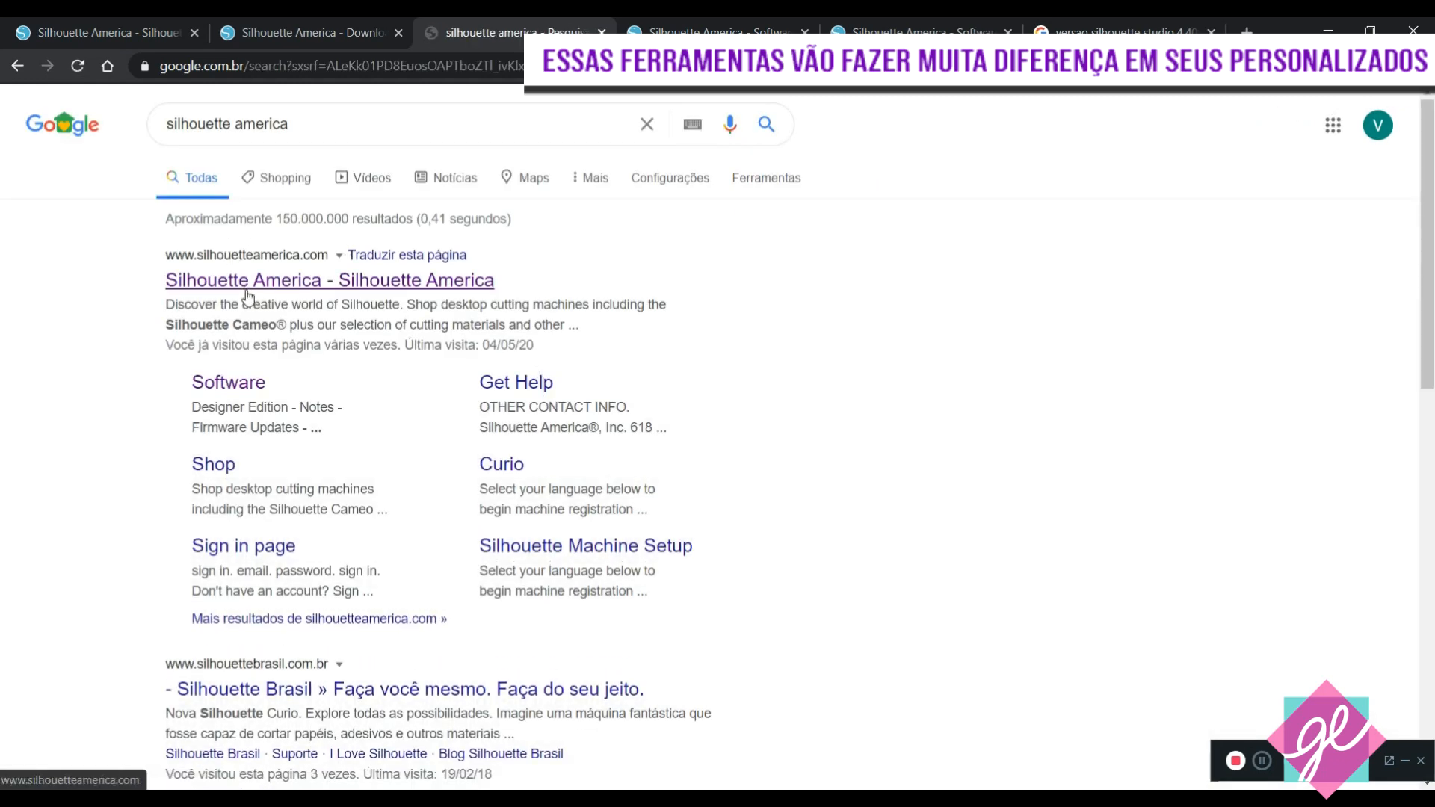
# Open the official Silhouette America website and look over the Silhouette Studio versions on its Software page
pyautogui.click(187, 269)
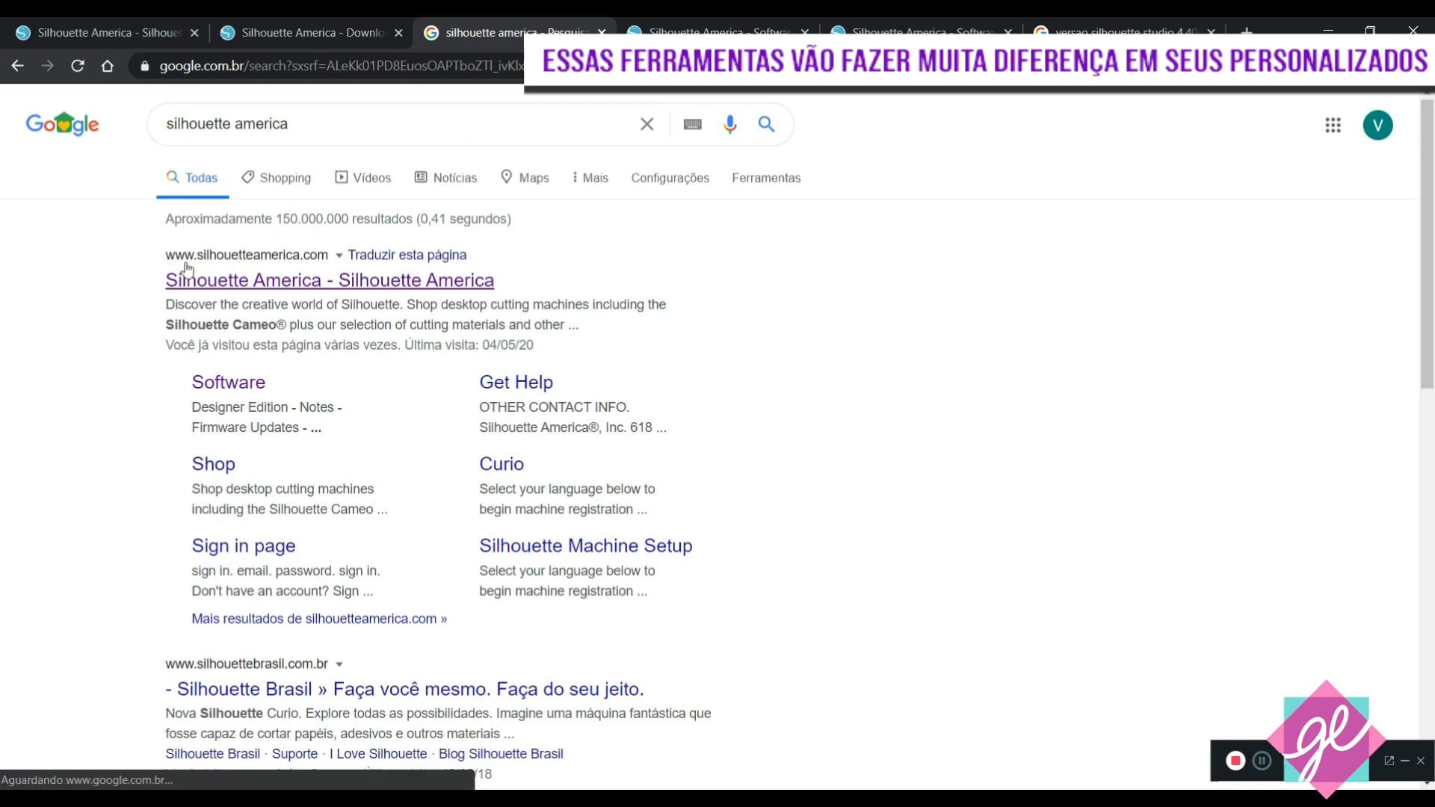
pyautogui.click(274, 267)
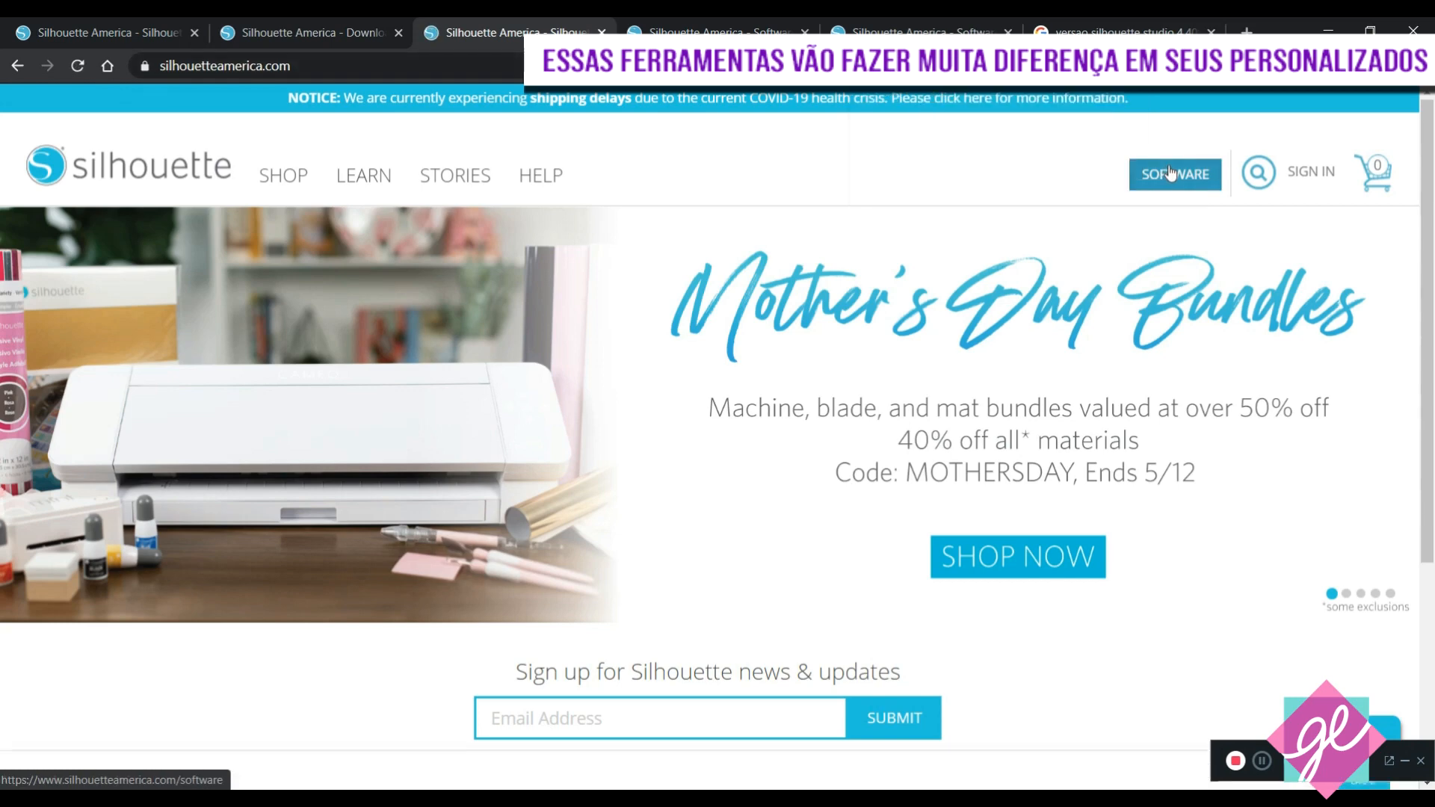
pyautogui.click(1170, 172)
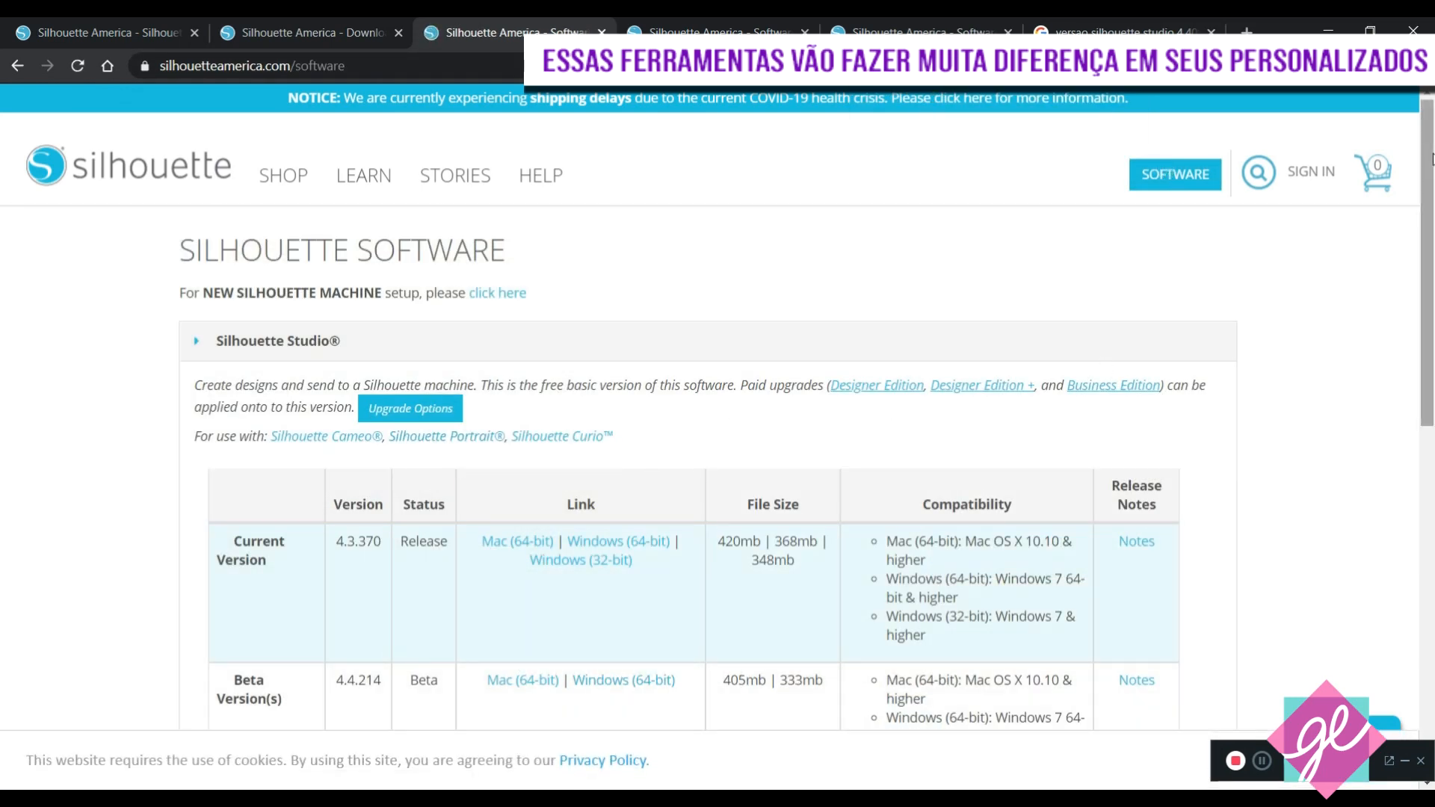
pyautogui.moveTo(1432, 159); pyautogui.dragTo(1433, 194)
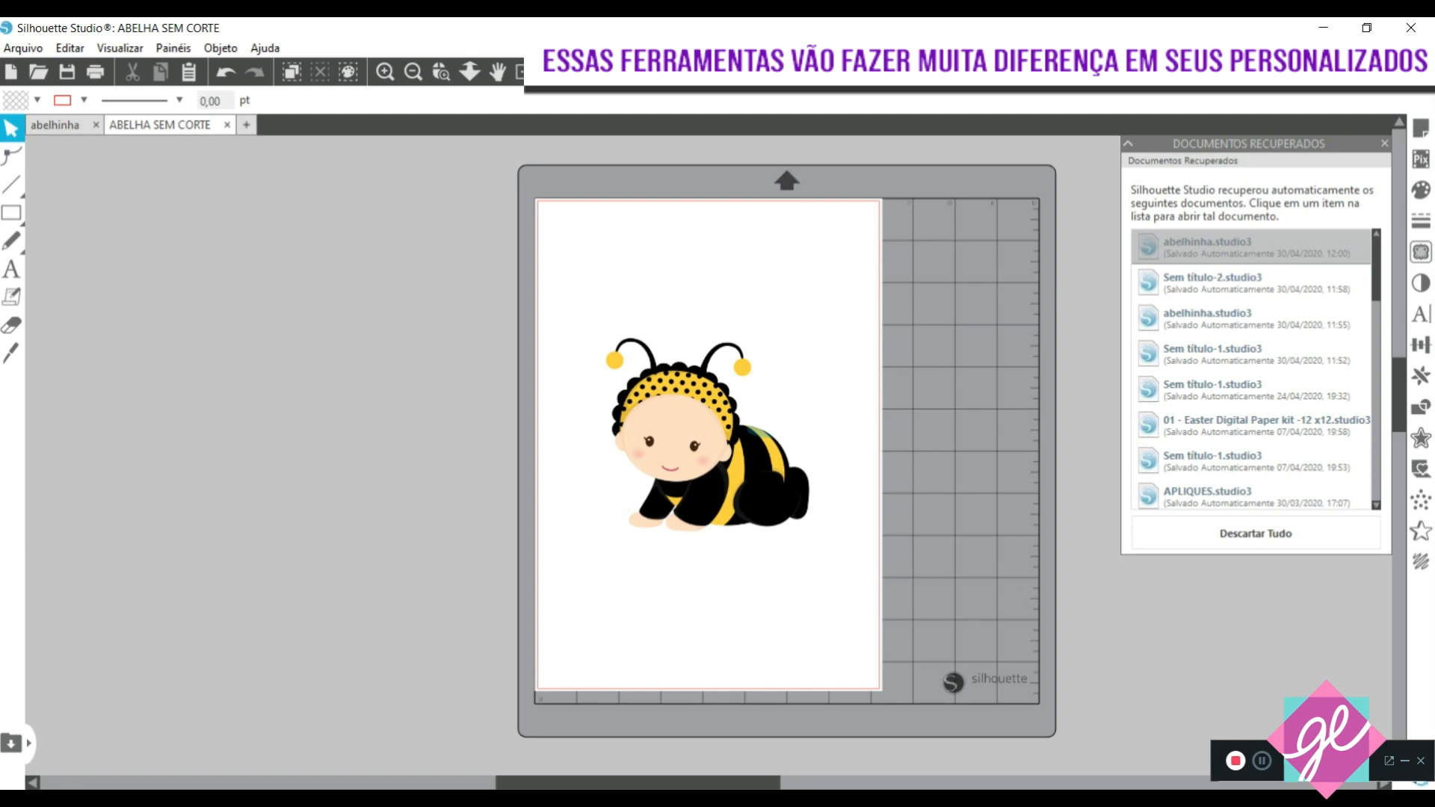
# Switch to Silhouette Studio and check the installed version in the program's About information, closing it when done
pyautogui.click(566, 798)
pyautogui.click(261, 48)
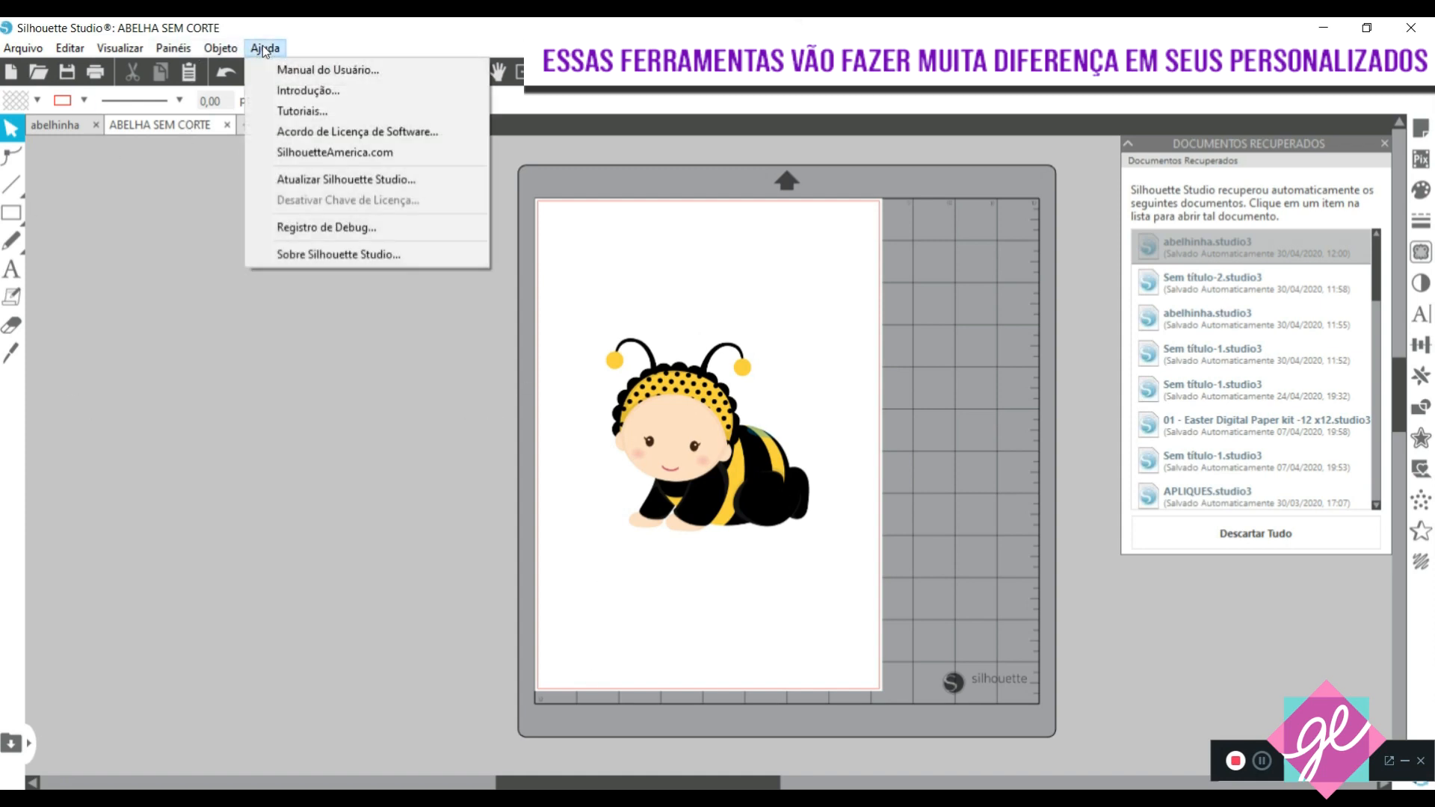
pyautogui.click(351, 258)
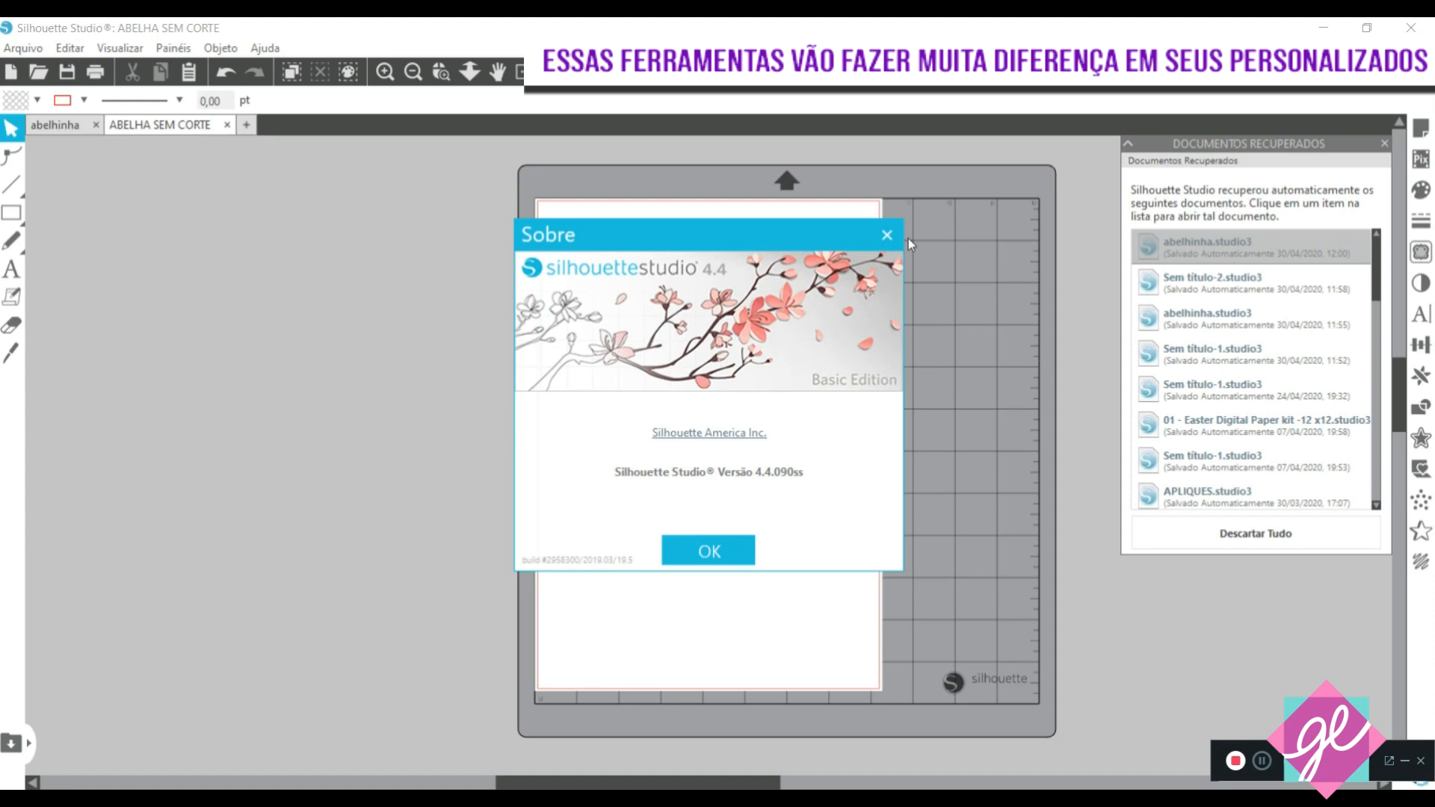
pyautogui.click(885, 236)
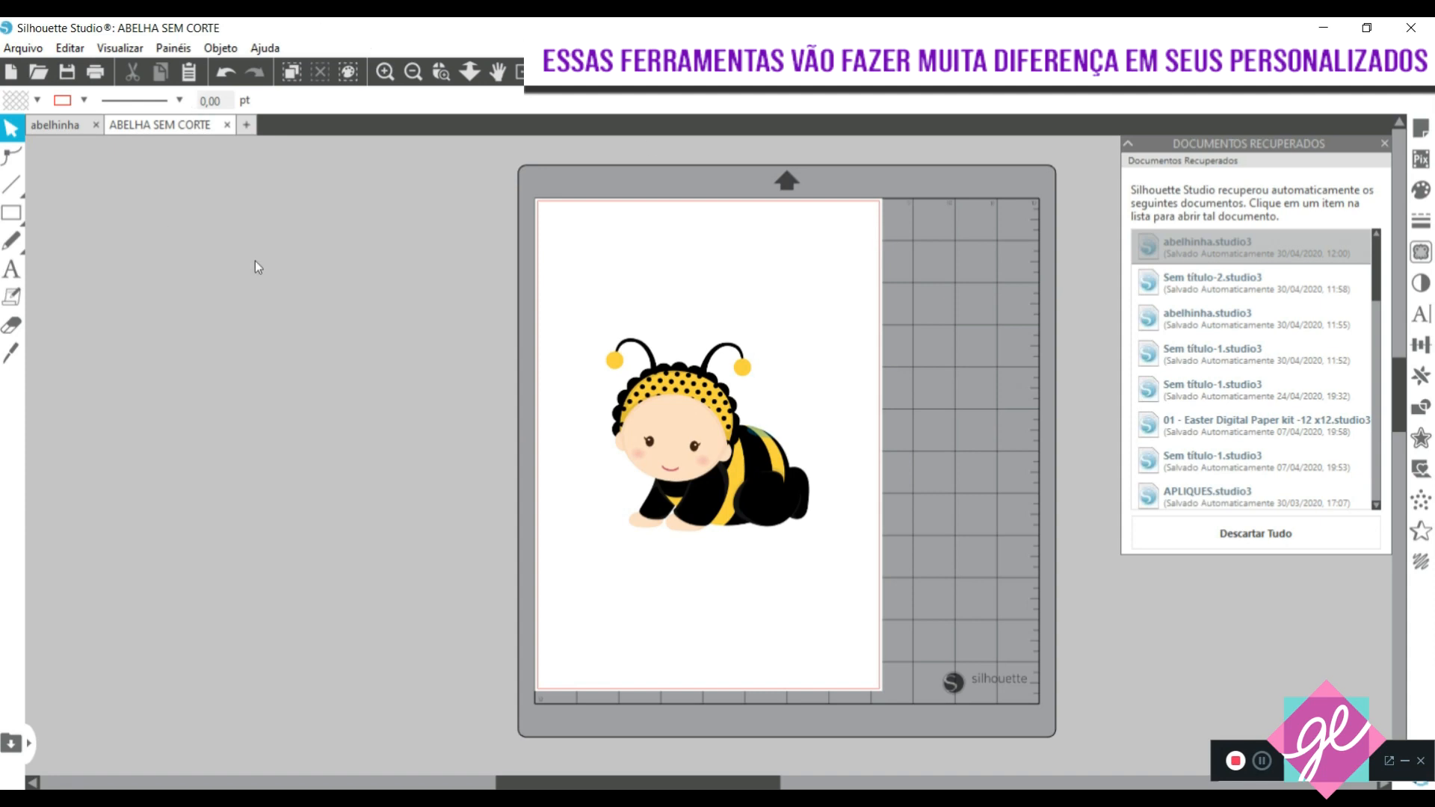
# Draw a circle about 9.73 × 9.84 cm on a new blank document and place a copy of it below
pyautogui.click(246, 132)
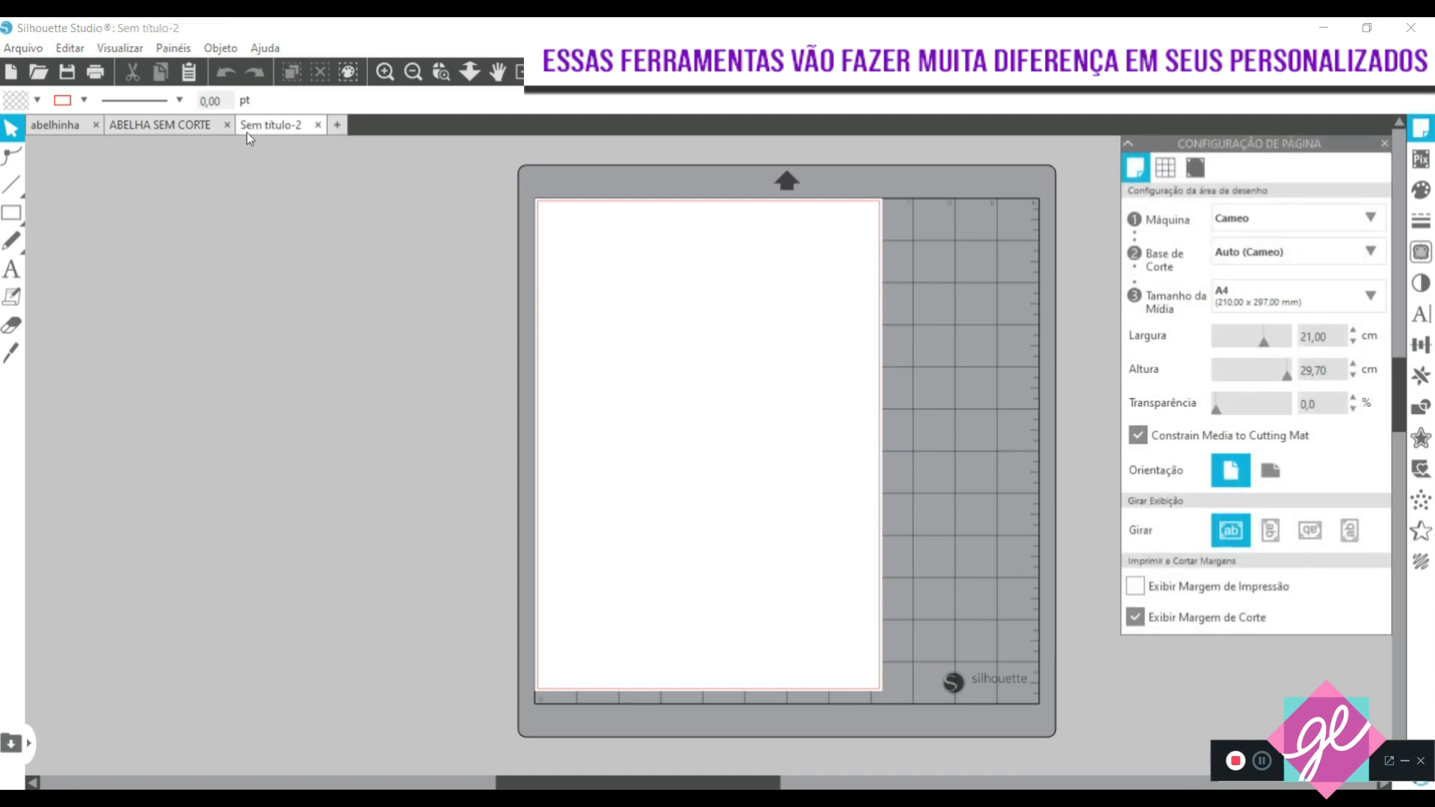
pyautogui.moveTo(20, 216)
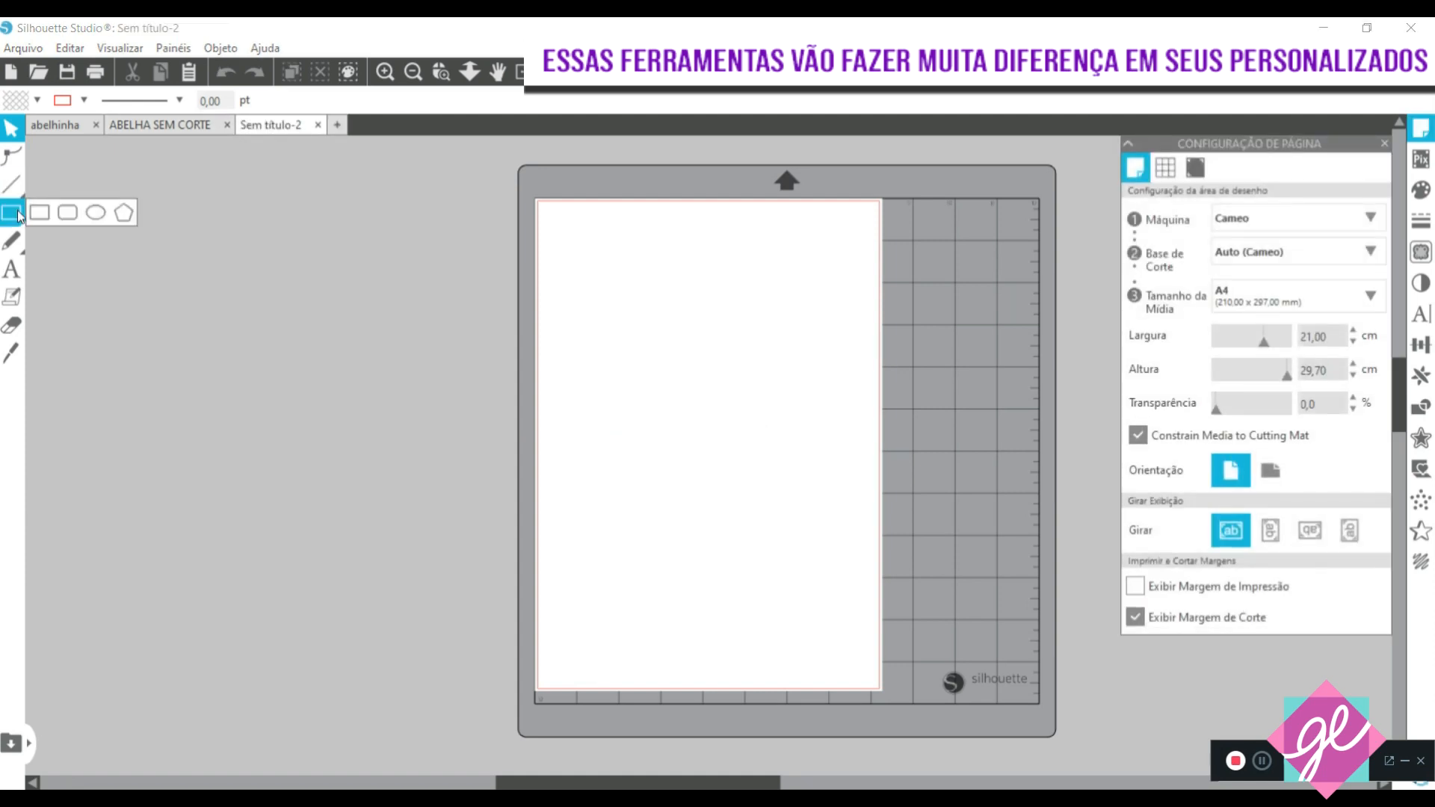
pyautogui.click(92, 210)
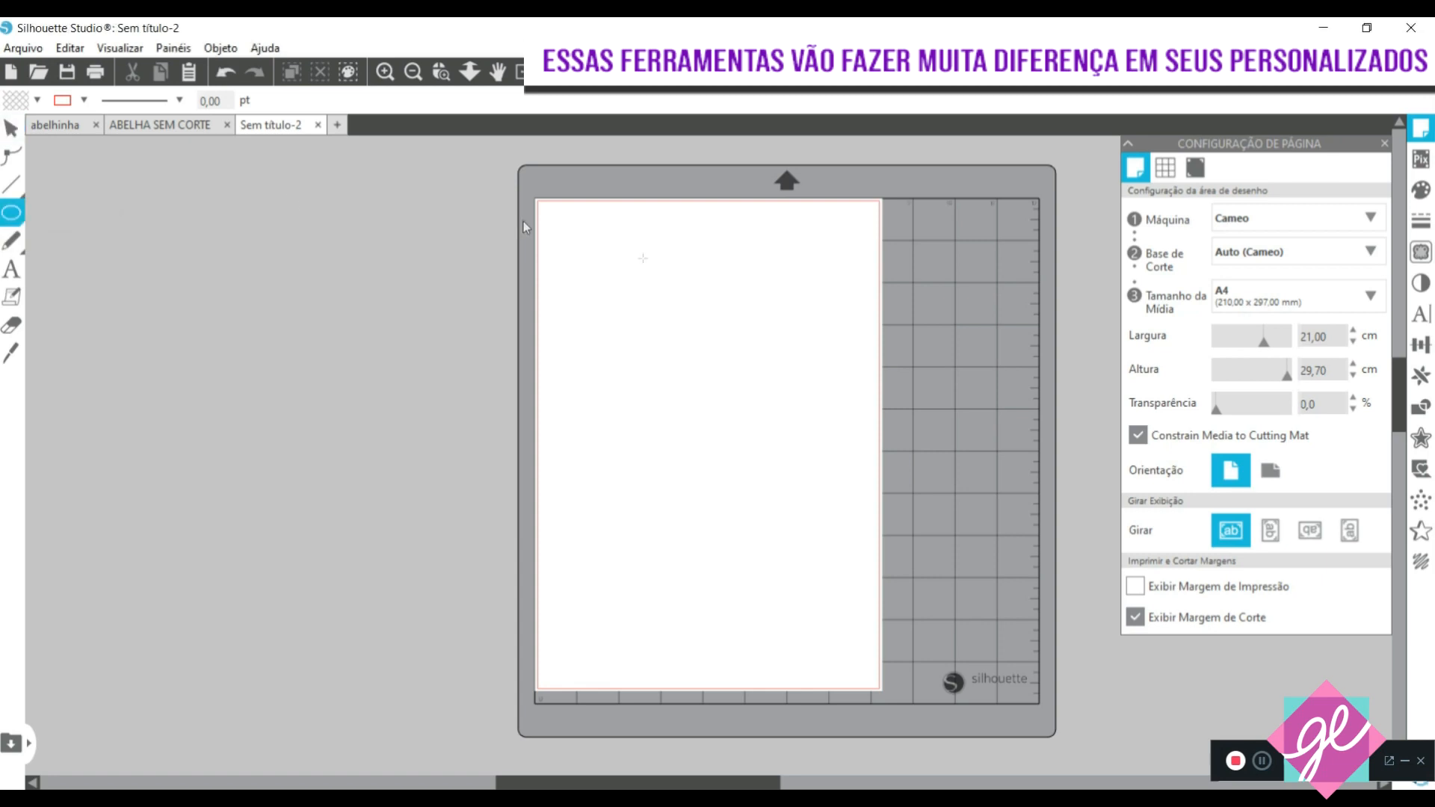
pyautogui.moveTo(611, 271); pyautogui.dragTo(776, 443)
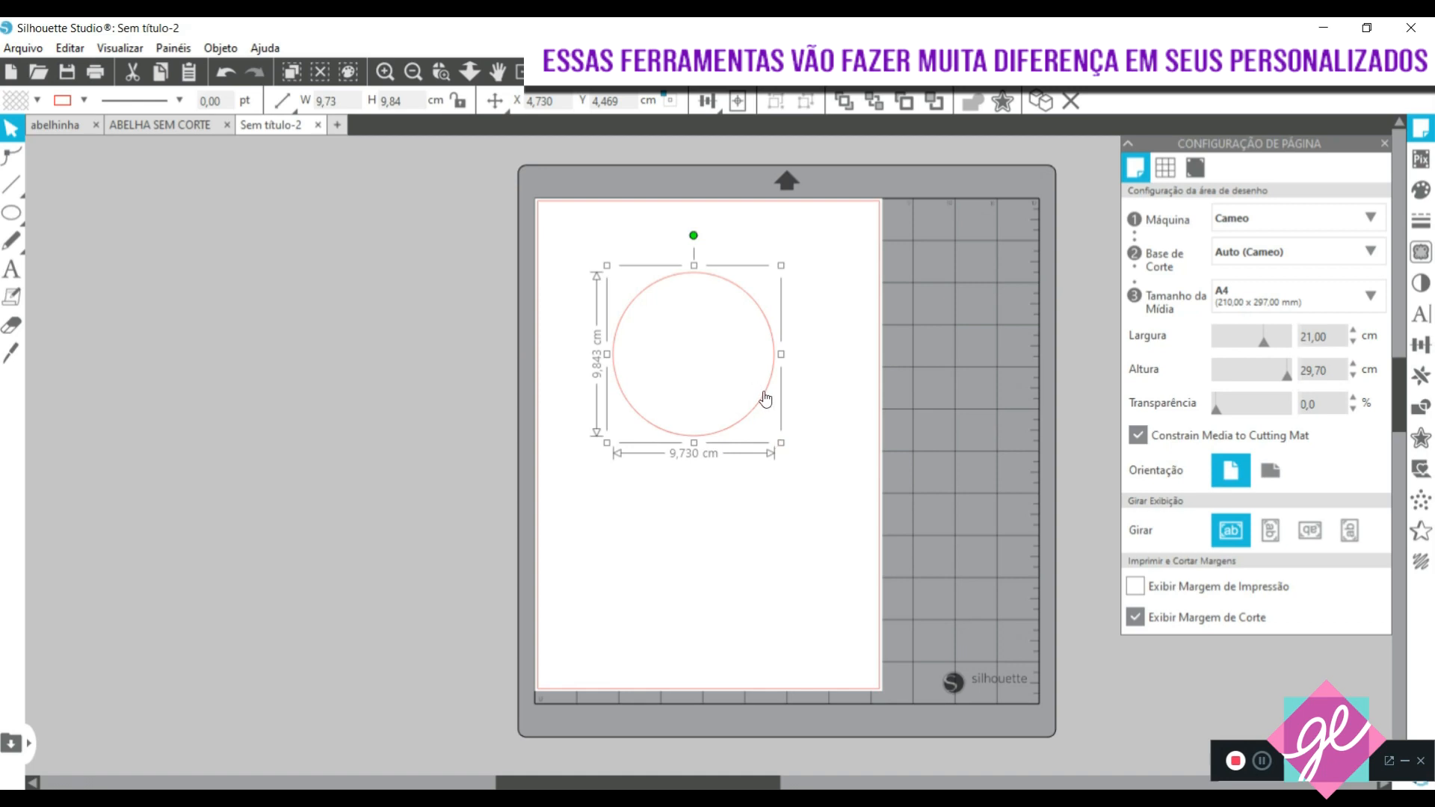
pyautogui.moveTo(764, 393); pyautogui.dragTo(779, 576)
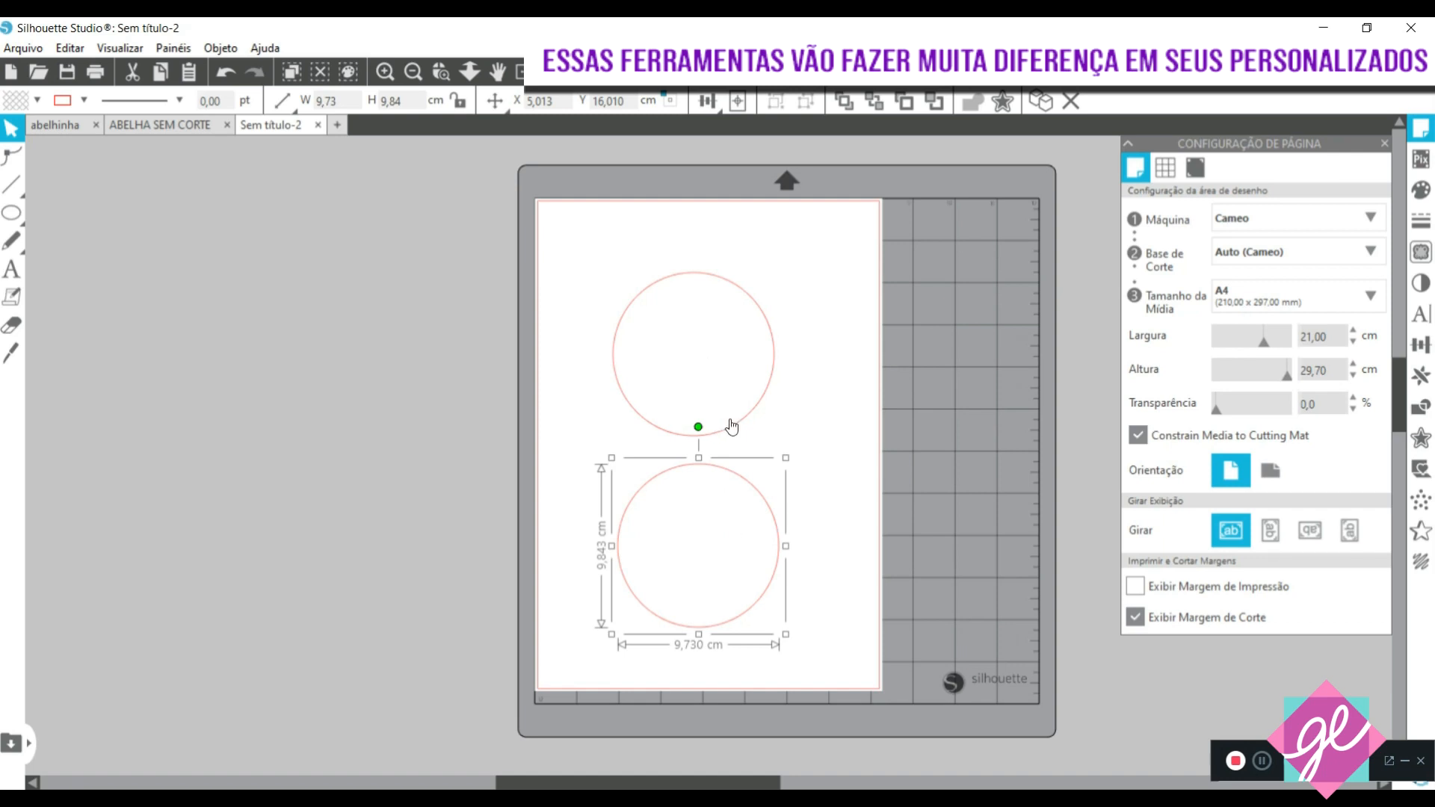
# Shrink the upper circle to about 6.67 × 6.75 cm and the lower to about 6.48 × 6.55 cm, stacking them at the page's left side
pyautogui.moveTo(731, 427); pyautogui.dragTo(667, 425)
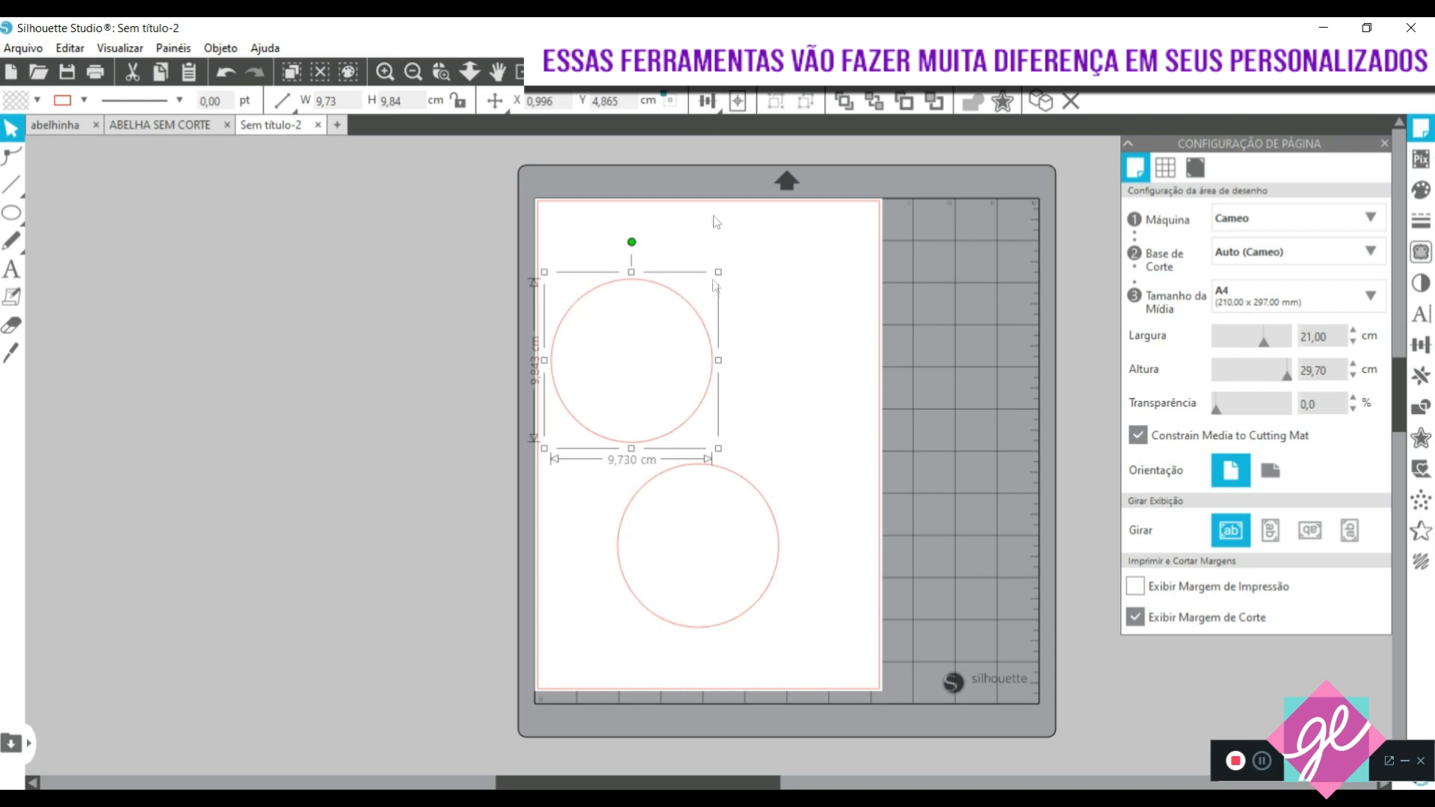
pyautogui.moveTo(718, 272); pyautogui.dragTo(618, 307)
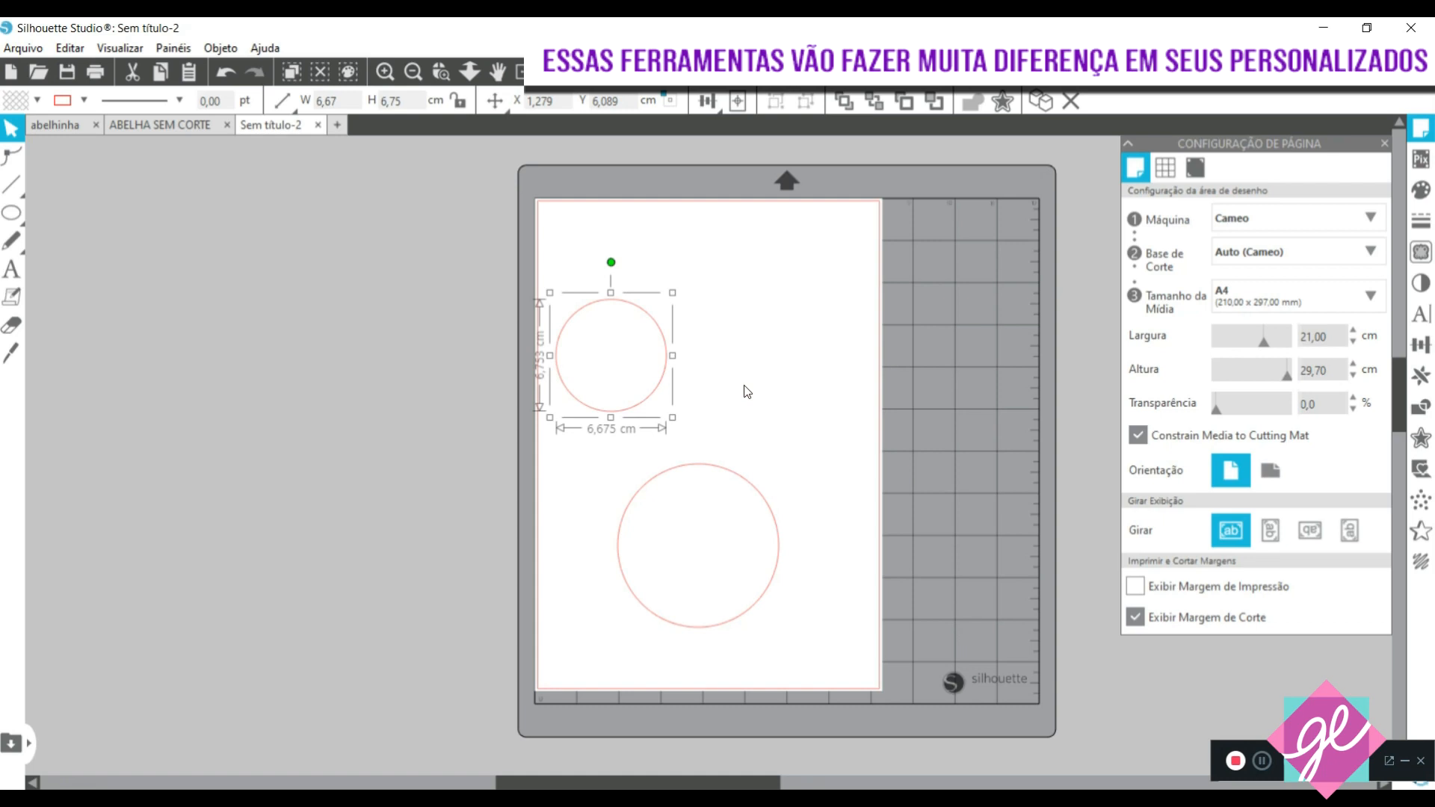
pyautogui.click(745, 486)
pyautogui.moveTo(786, 458); pyautogui.dragTo(708, 513)
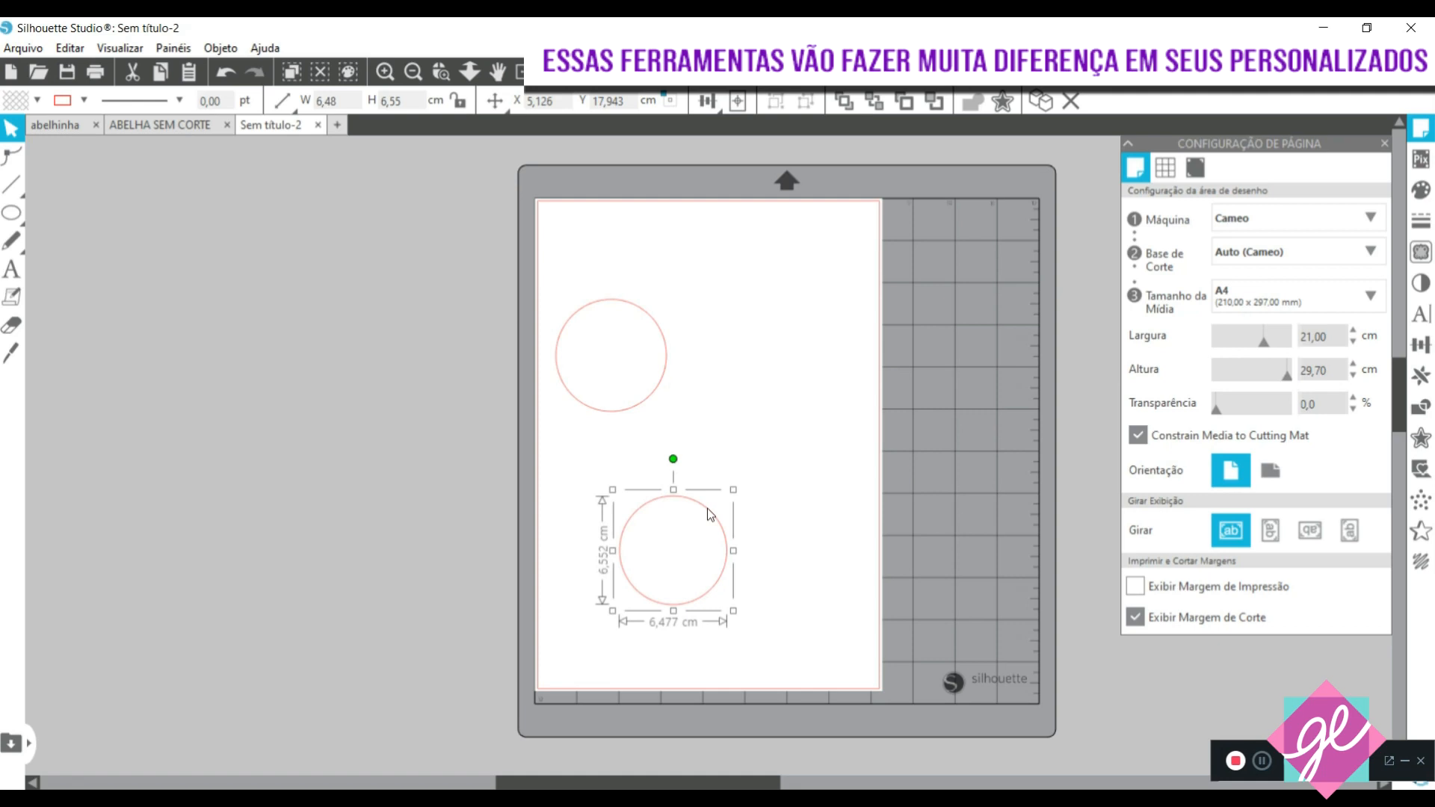
pyautogui.moveTo(706, 488); pyautogui.dragTo(634, 426)
# Duplicate the upper circle to its right with the Replicate tool
pyautogui.click(649, 390)
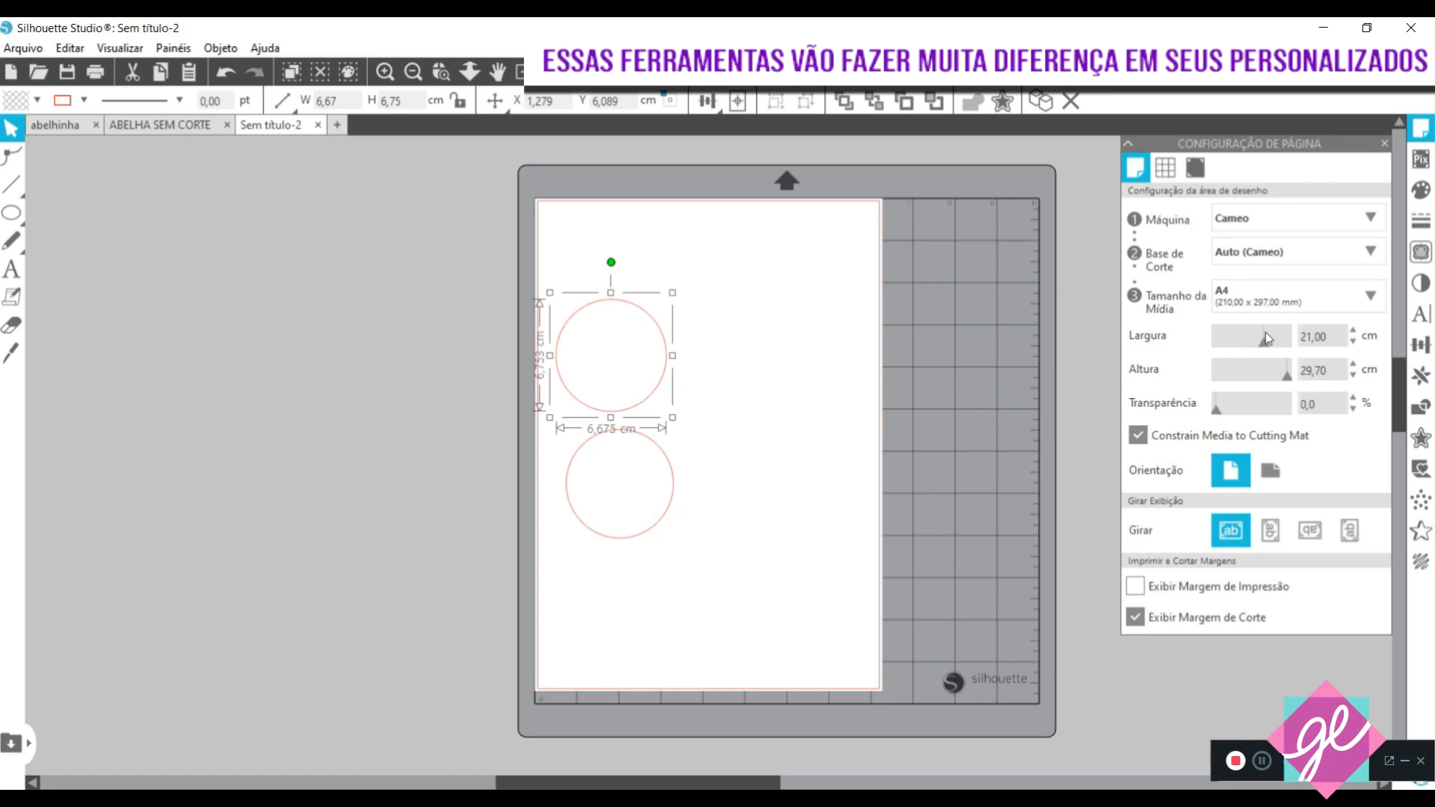
pyautogui.click(1427, 376)
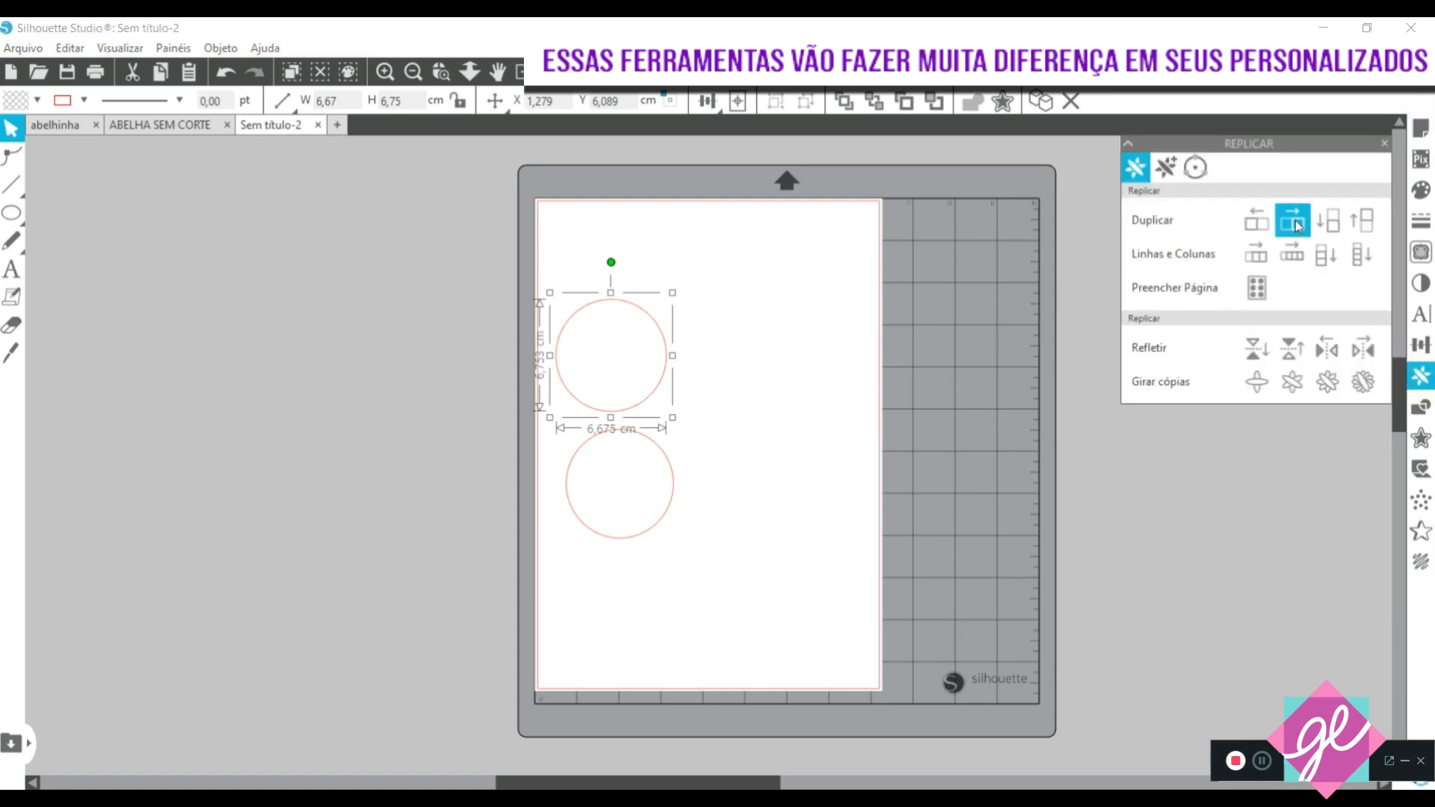
pyautogui.click(1297, 226)
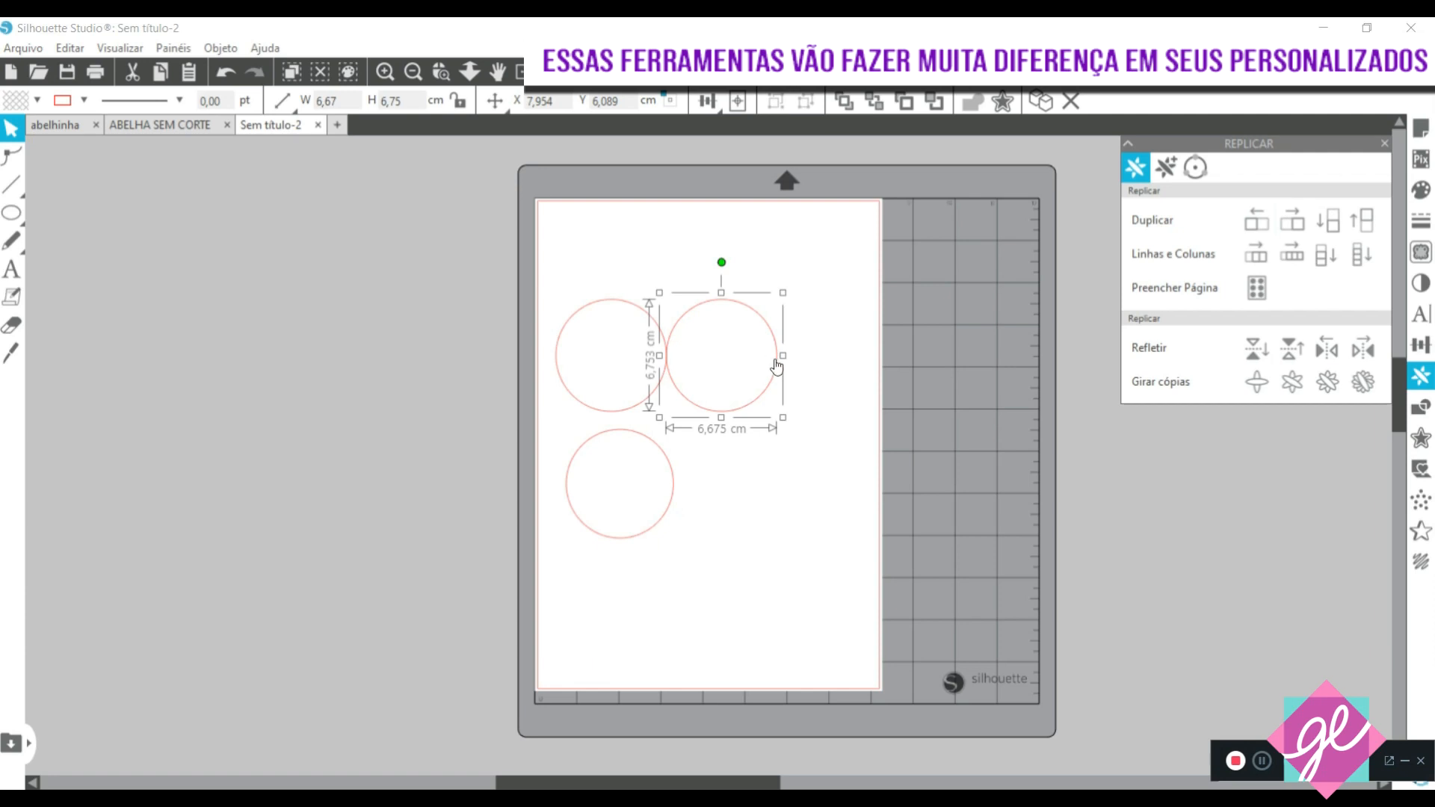
# Nudge the duplicated circle horizontally to the right, leaving a small gap beside the original
pyautogui.moveTo(776, 366); pyautogui.dragTo(869, 352)
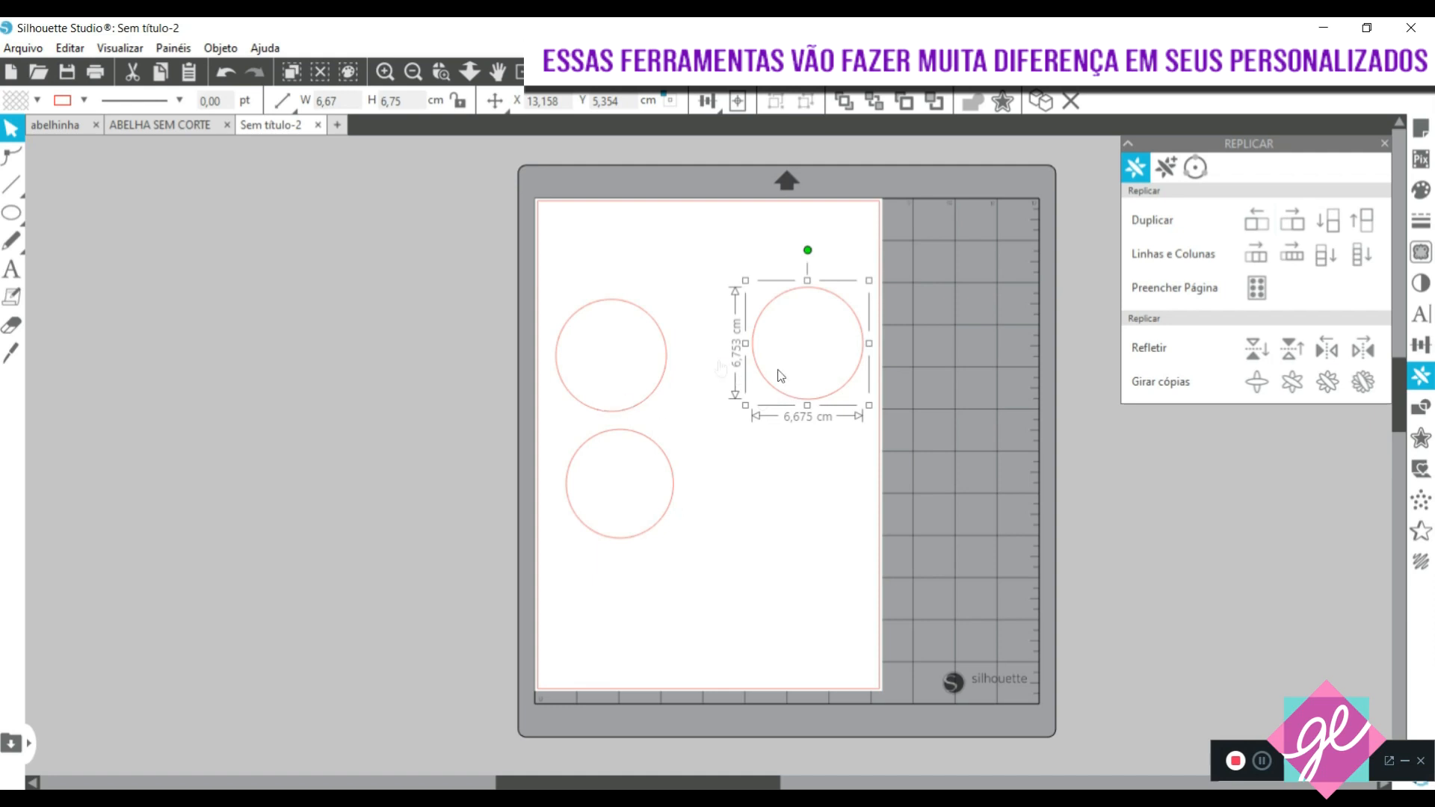
pyautogui.hotkey('ctrl', 'z')
pyautogui.press('Right')
pyautogui.press('Right')
pyautogui.press('Right')
pyautogui.press('Right')
pyautogui.press('Right')
pyautogui.press('Right')
pyautogui.press('Right')
pyautogui.press('Right')
pyautogui.press('Right')
pyautogui.press('Right')
pyautogui.press('Right')
pyautogui.press('Right')
pyautogui.press('Right')
pyautogui.press('Right')
pyautogui.click(707, 272)
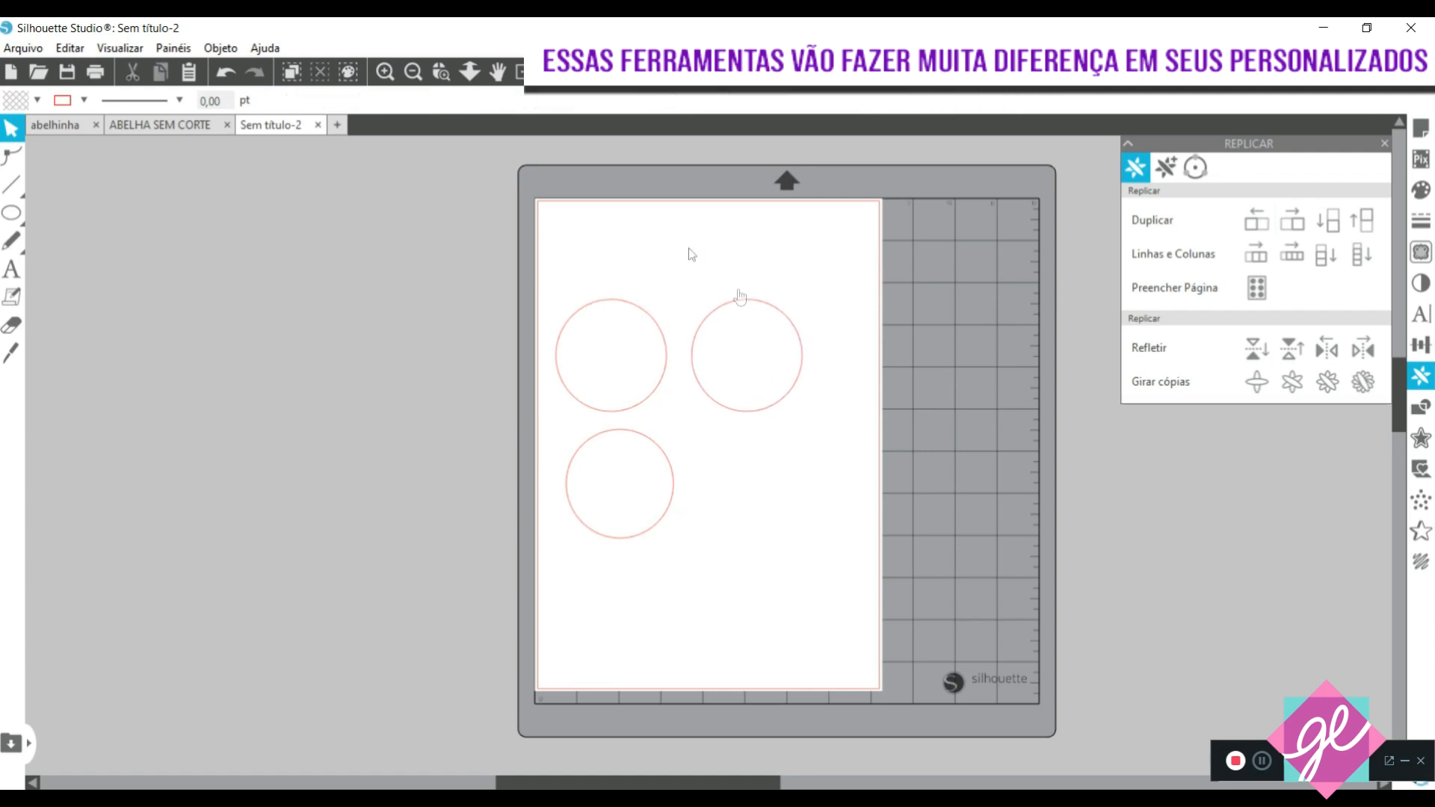
# Shift the duplicate slightly upward and align the bottom edges of the two upper circles
pyautogui.moveTo(744, 299); pyautogui.dragTo(747, 270)
pyautogui.moveTo(559, 273); pyautogui.dragTo(746, 332)
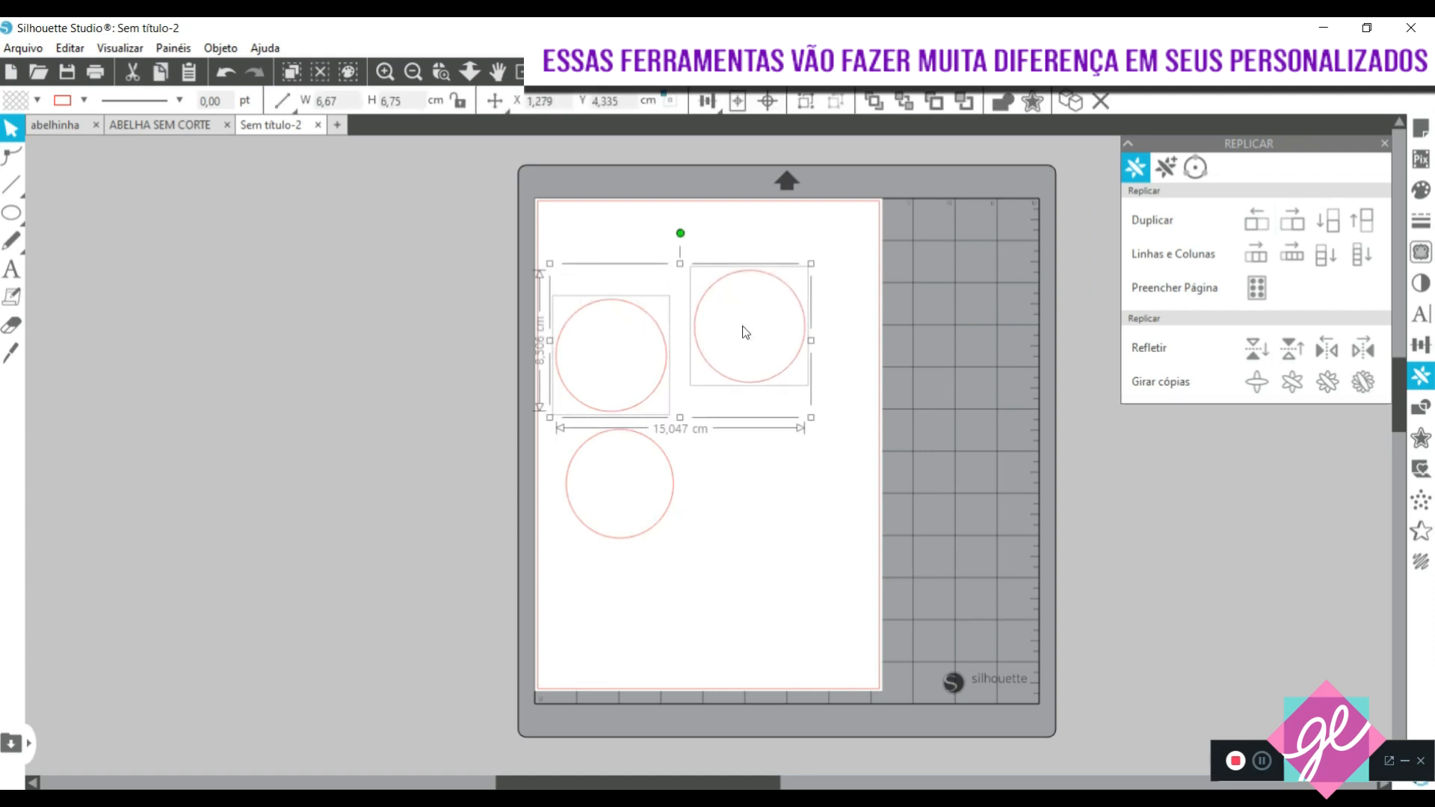
pyautogui.click(1423, 348)
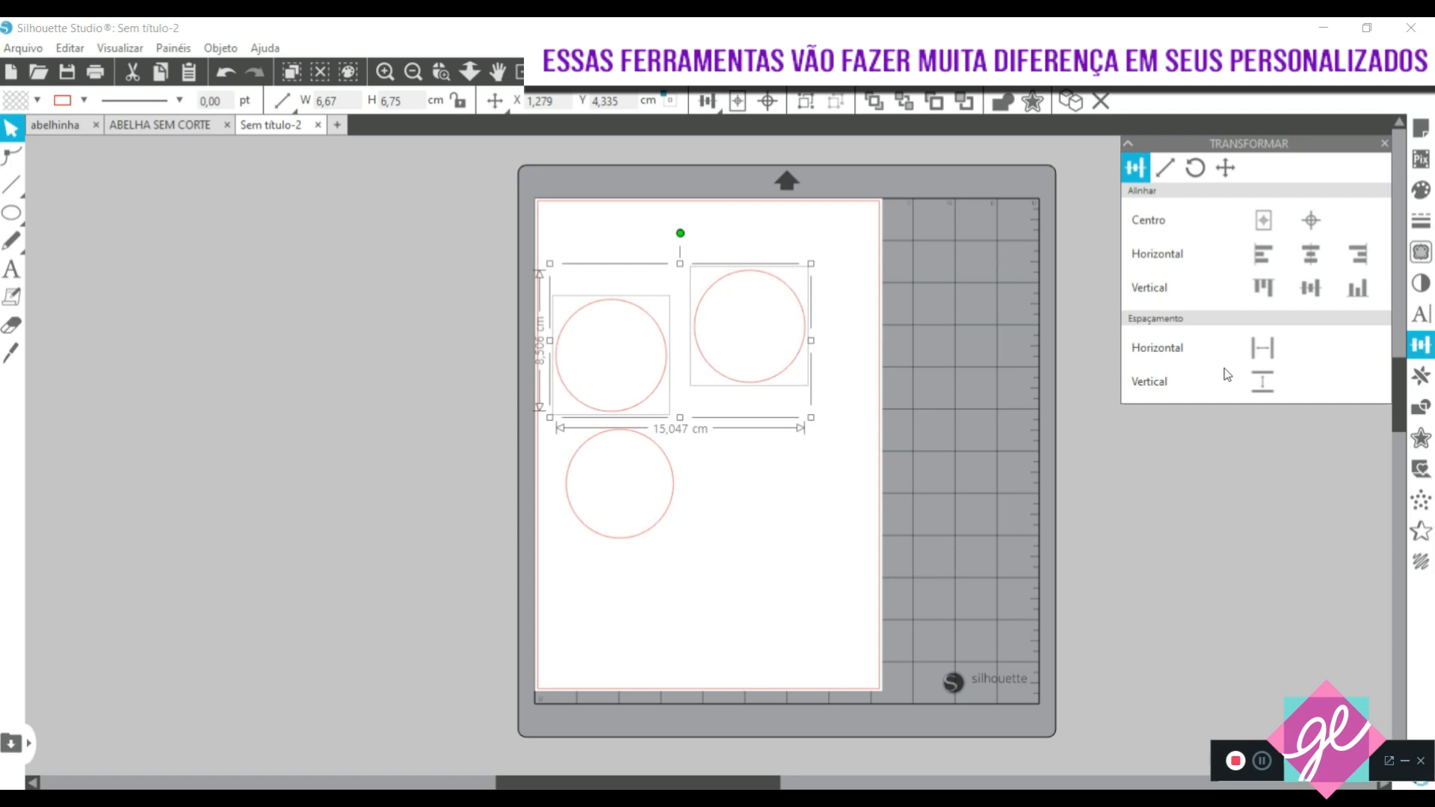
pyautogui.click(1365, 293)
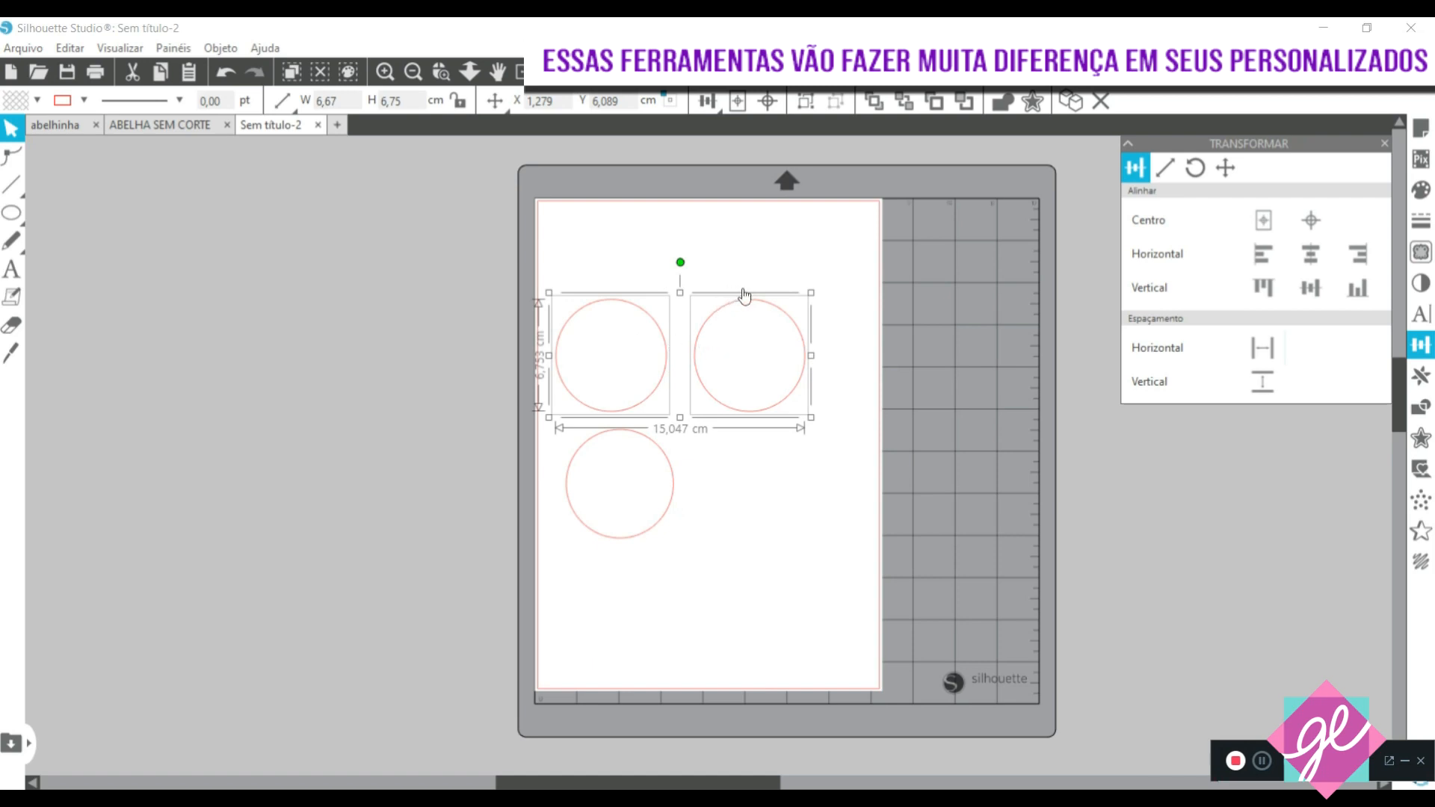
# Delete the duplicated circle on the right side of the page
pyautogui.click(770, 239)
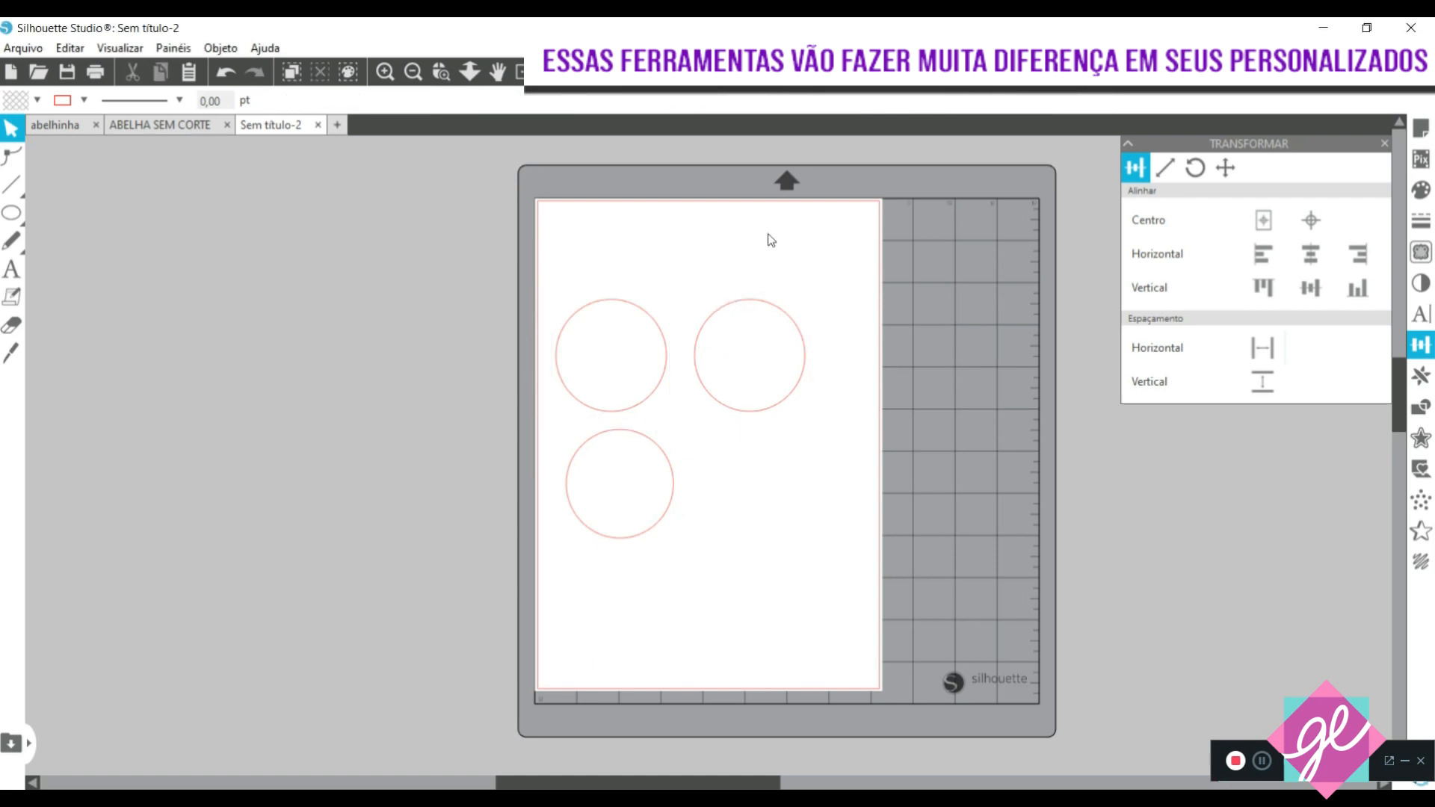
pyautogui.click(770, 310)
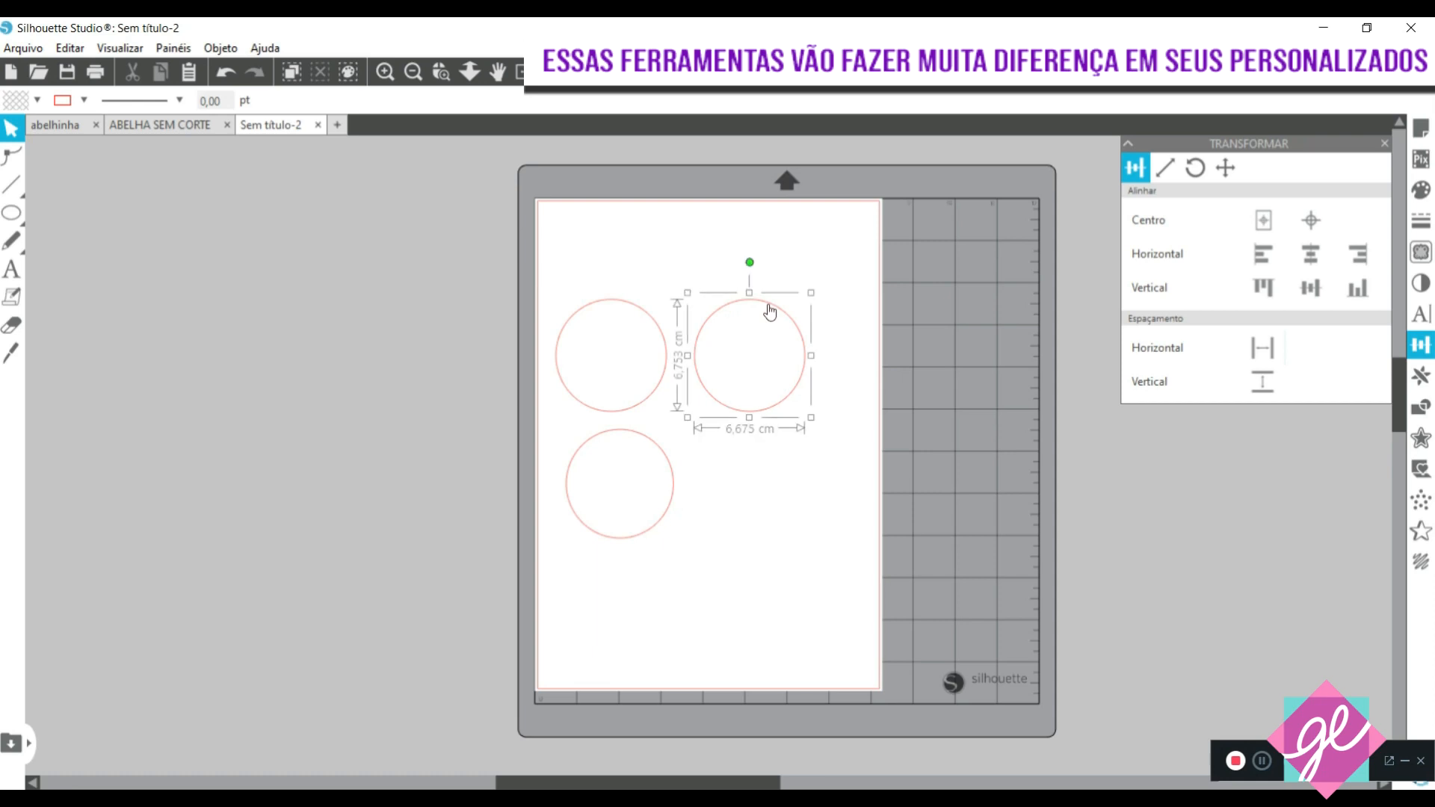
pyautogui.press('Delete')
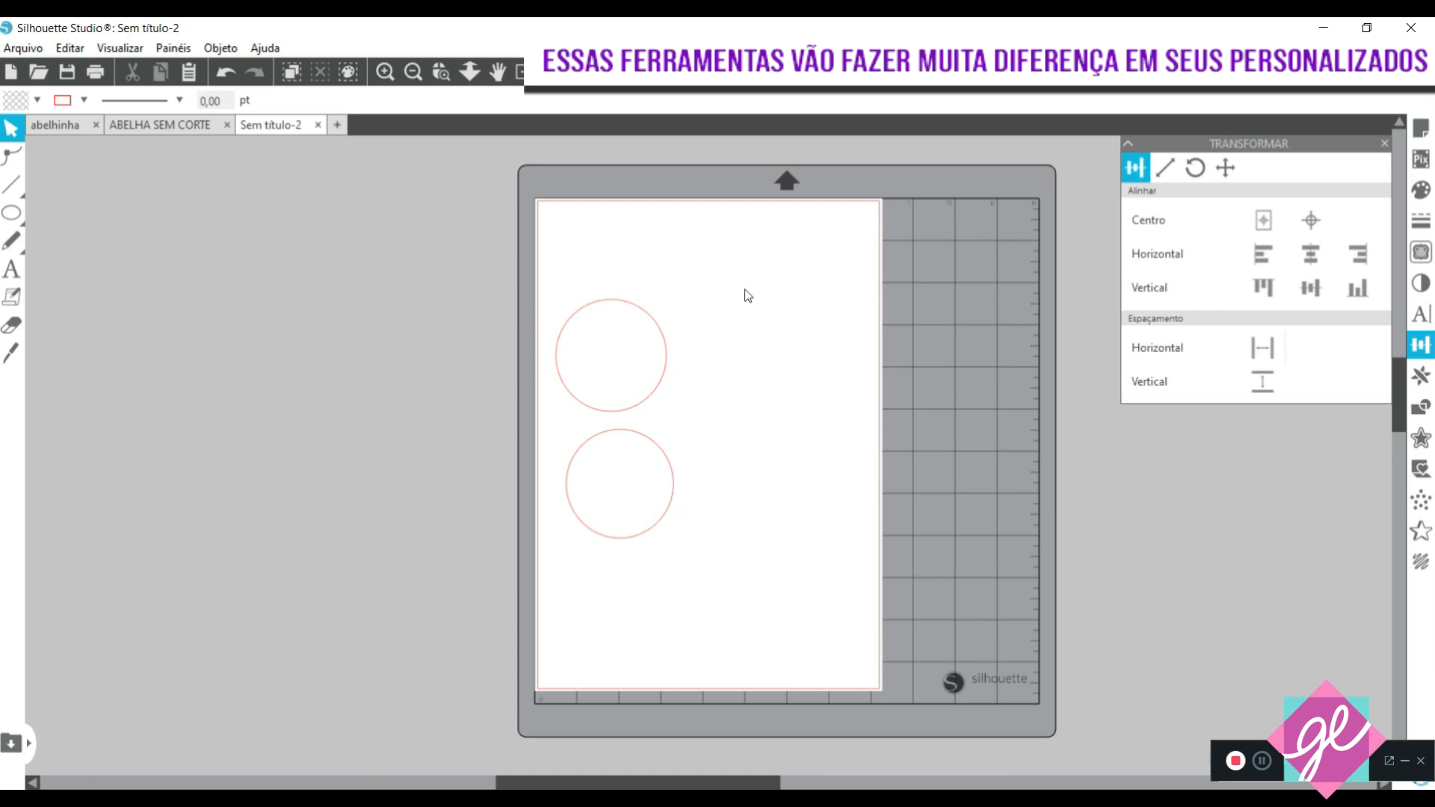
# Move the lower circle to the right of the other one, and finally above it with their right edges aligned
pyautogui.moveTo(647, 441); pyautogui.dragTo(825, 312)
pyautogui.click(826, 313)
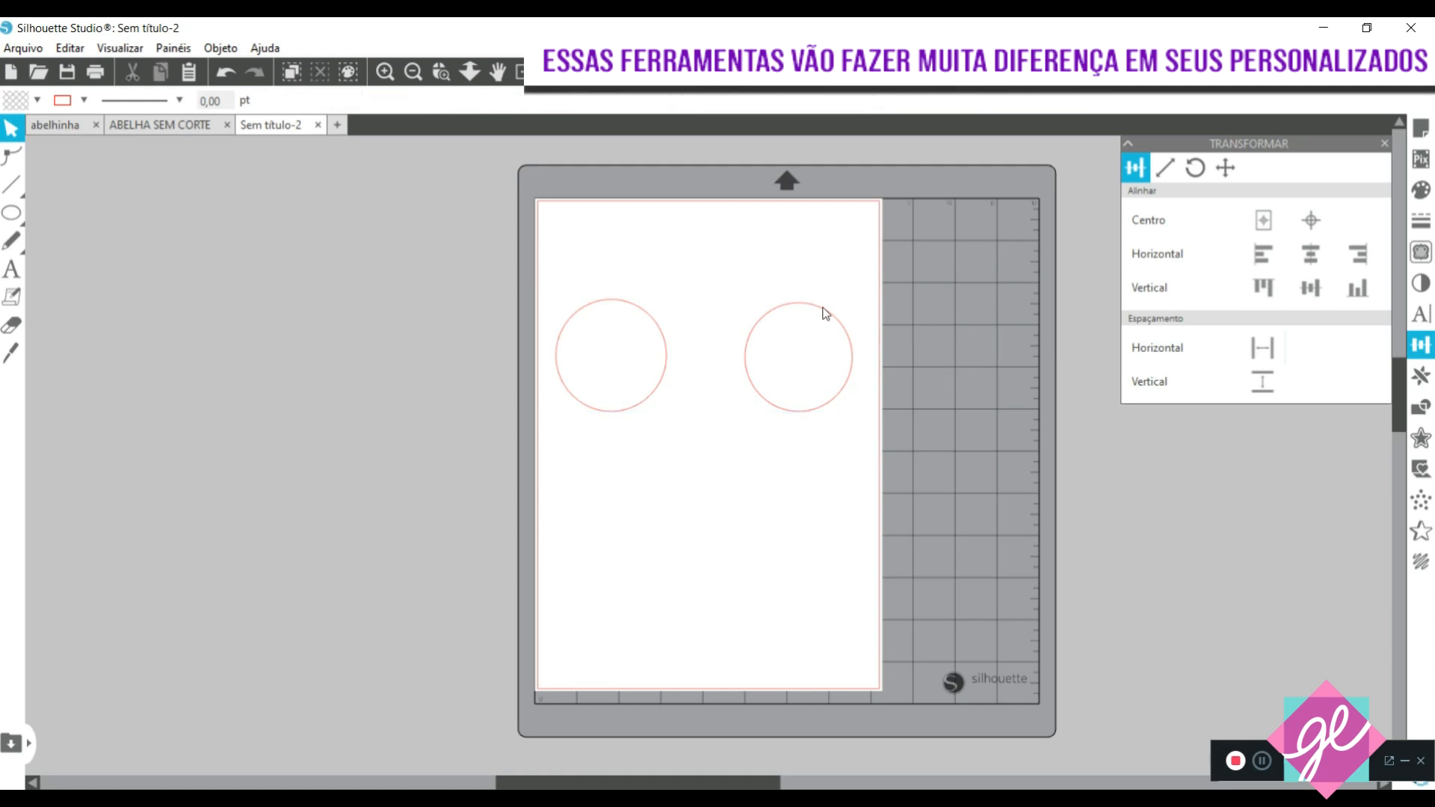
pyautogui.click(825, 312)
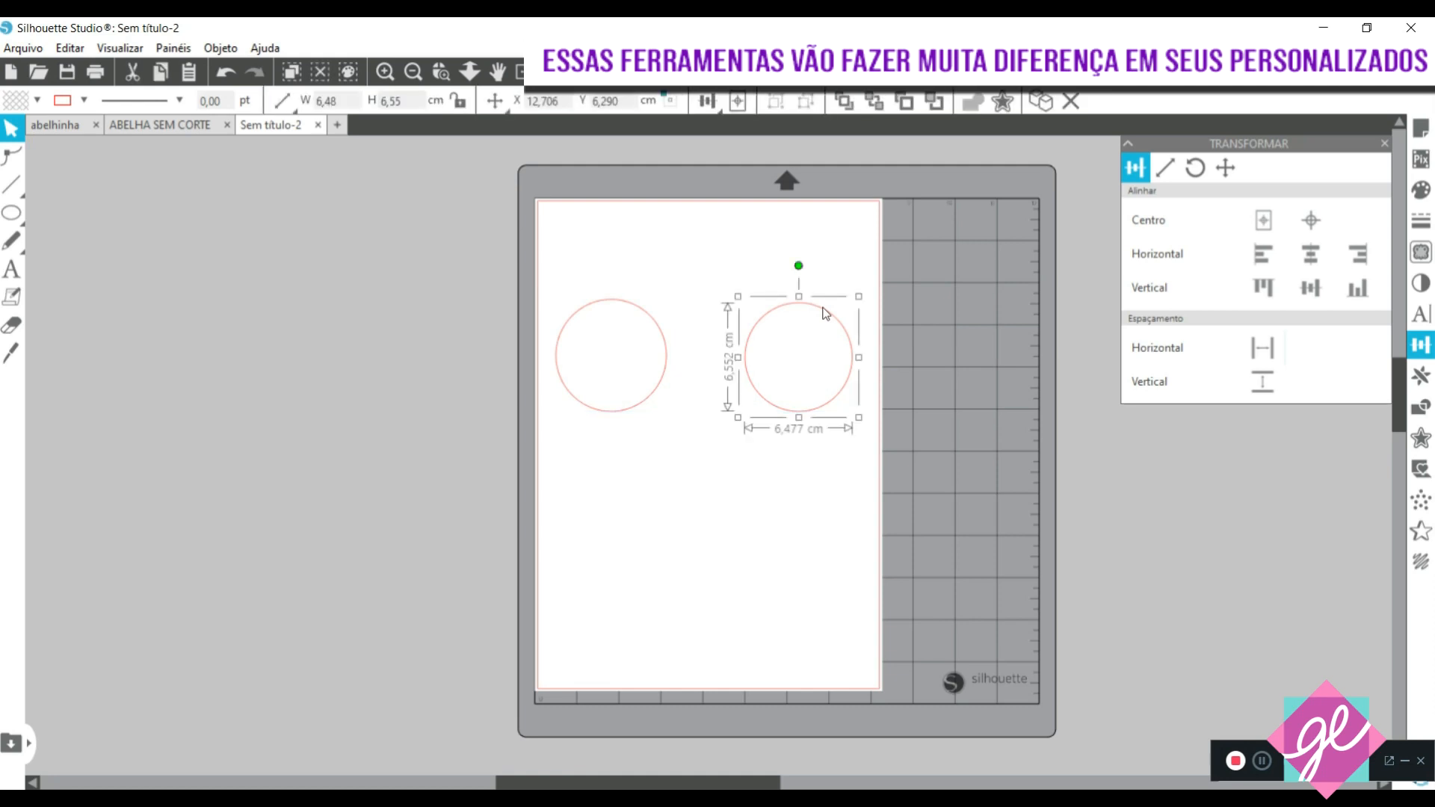
pyautogui.click(676, 506)
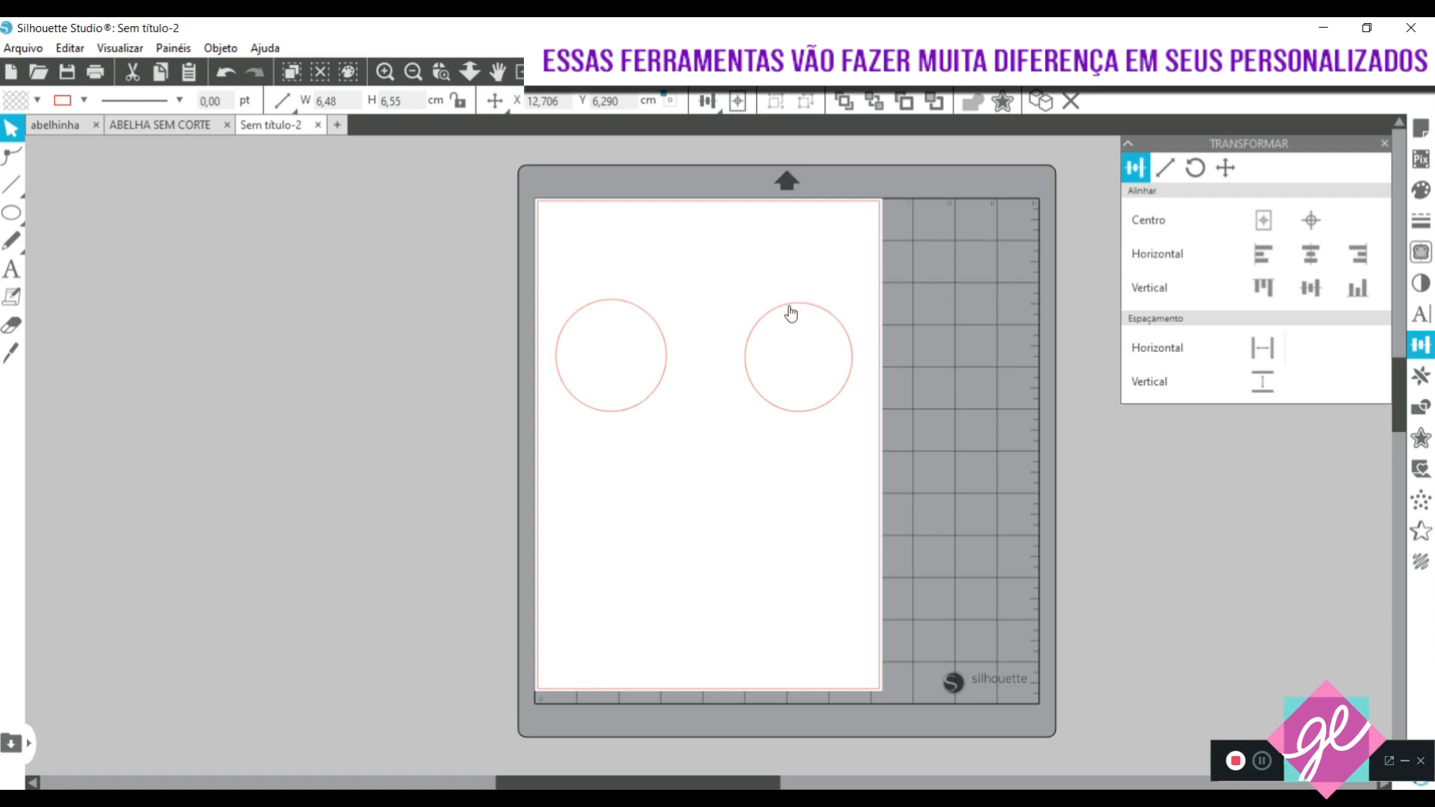
pyautogui.moveTo(791, 312); pyautogui.dragTo(605, 182)
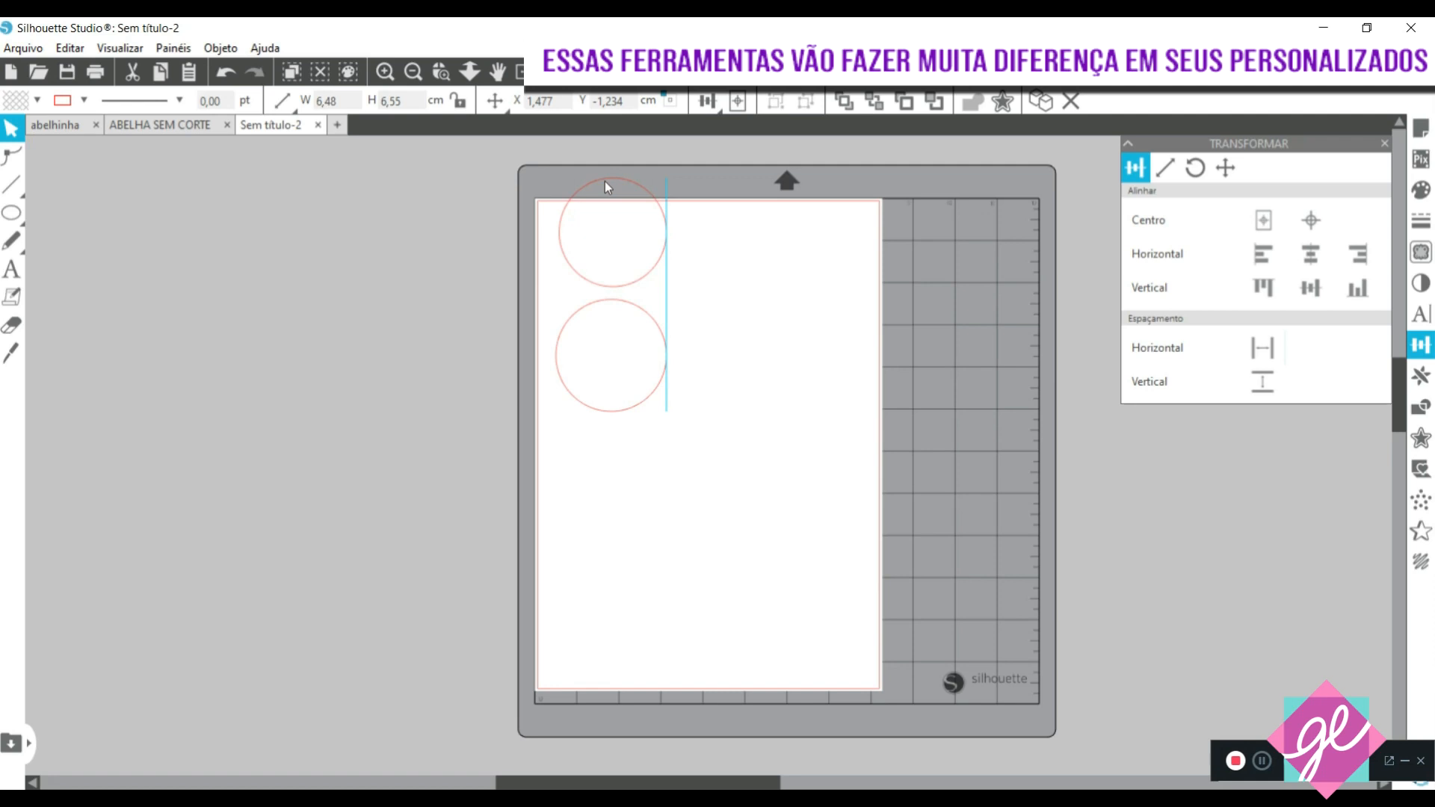
pyautogui.moveTo(603, 181); pyautogui.dragTo(604, 181)
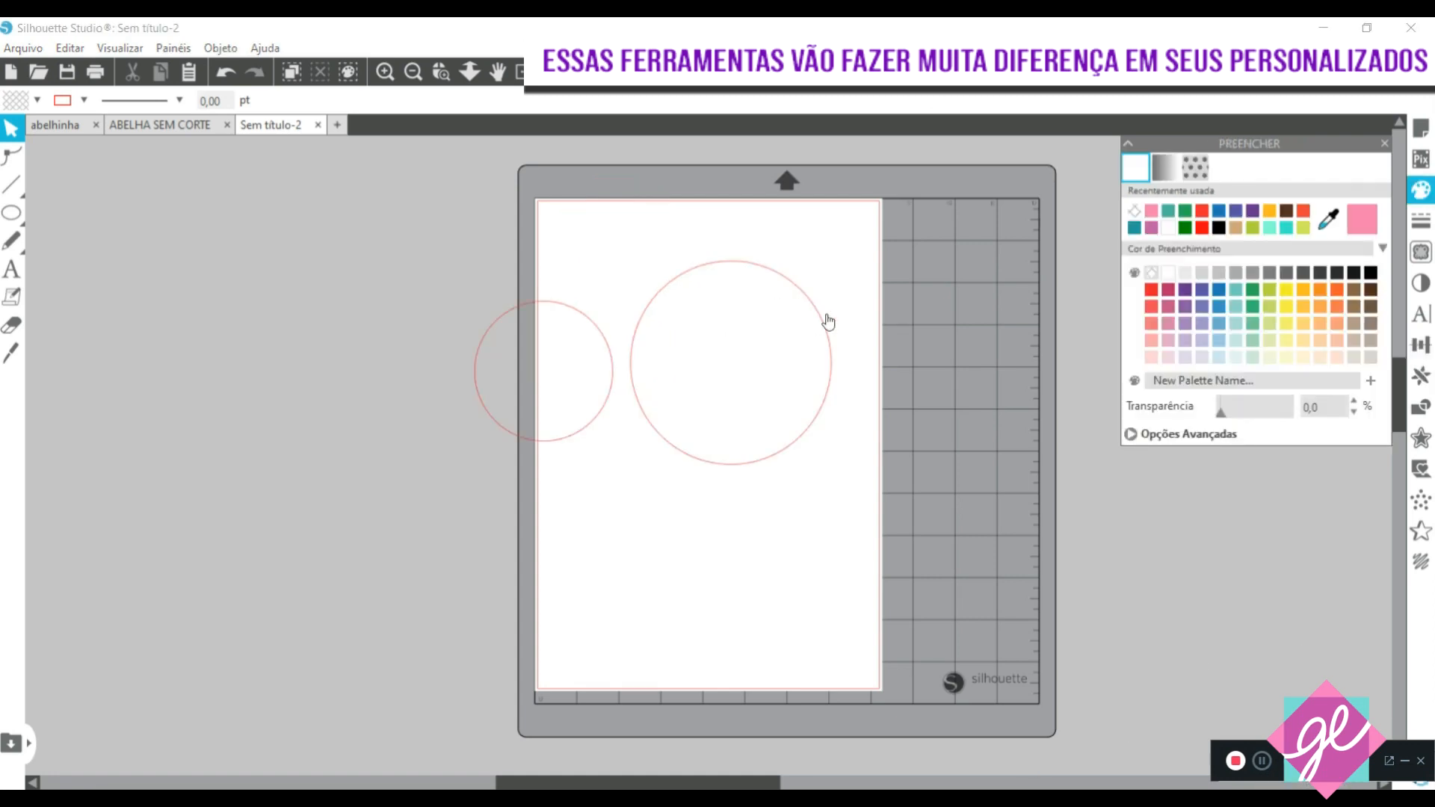
# Move the large circle up the page and shift the small circle up and left, leaving it across the page's left edge
pyautogui.moveTo(817, 314); pyautogui.dragTo(810, 282)
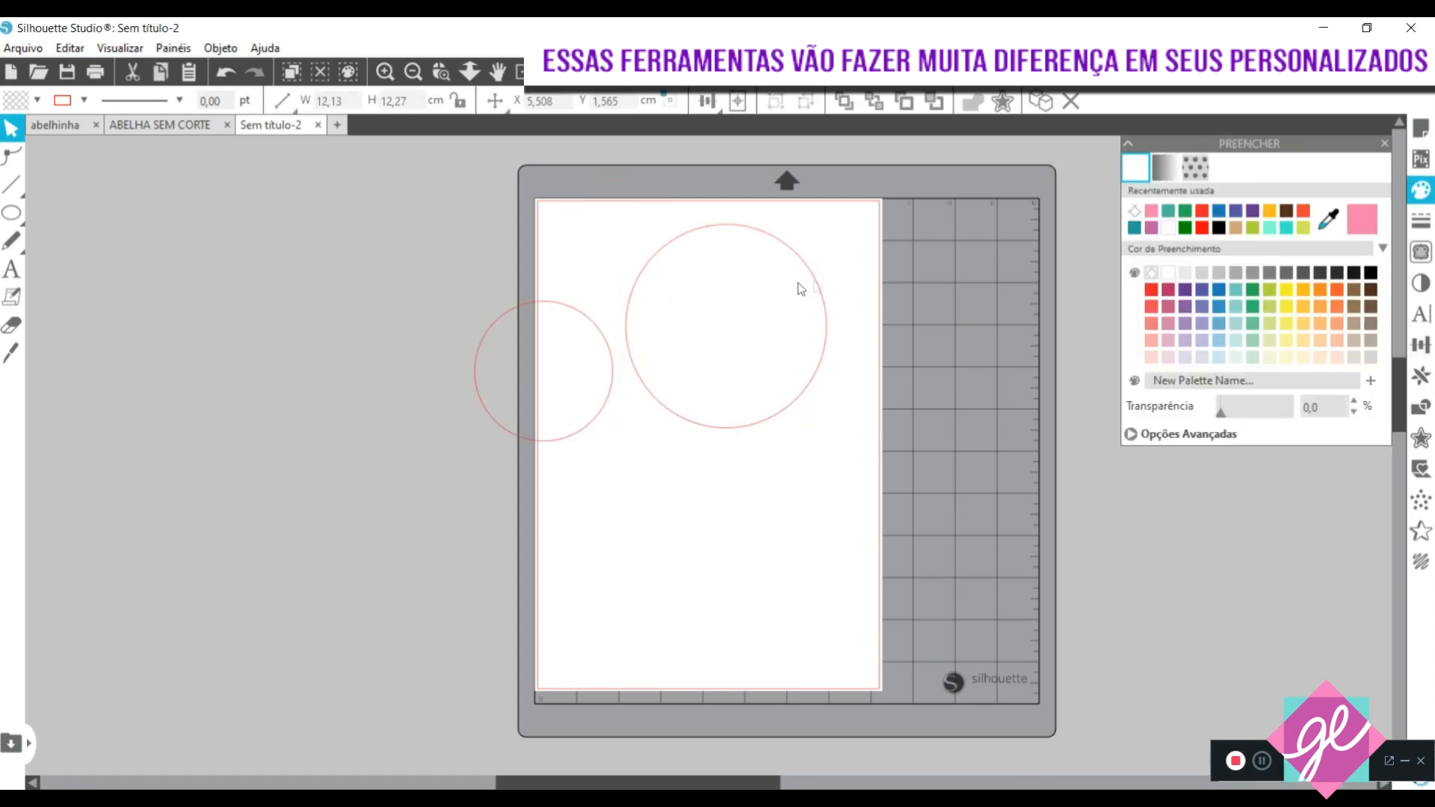
pyautogui.moveTo(576, 310)
pyautogui.mouseDown()
pyautogui.moveTo(752, 295)
pyautogui.moveTo(708, 269)
pyautogui.moveTo(562, 300)
pyautogui.mouseUp()
pyautogui.hotkey('ctrl', 'z')
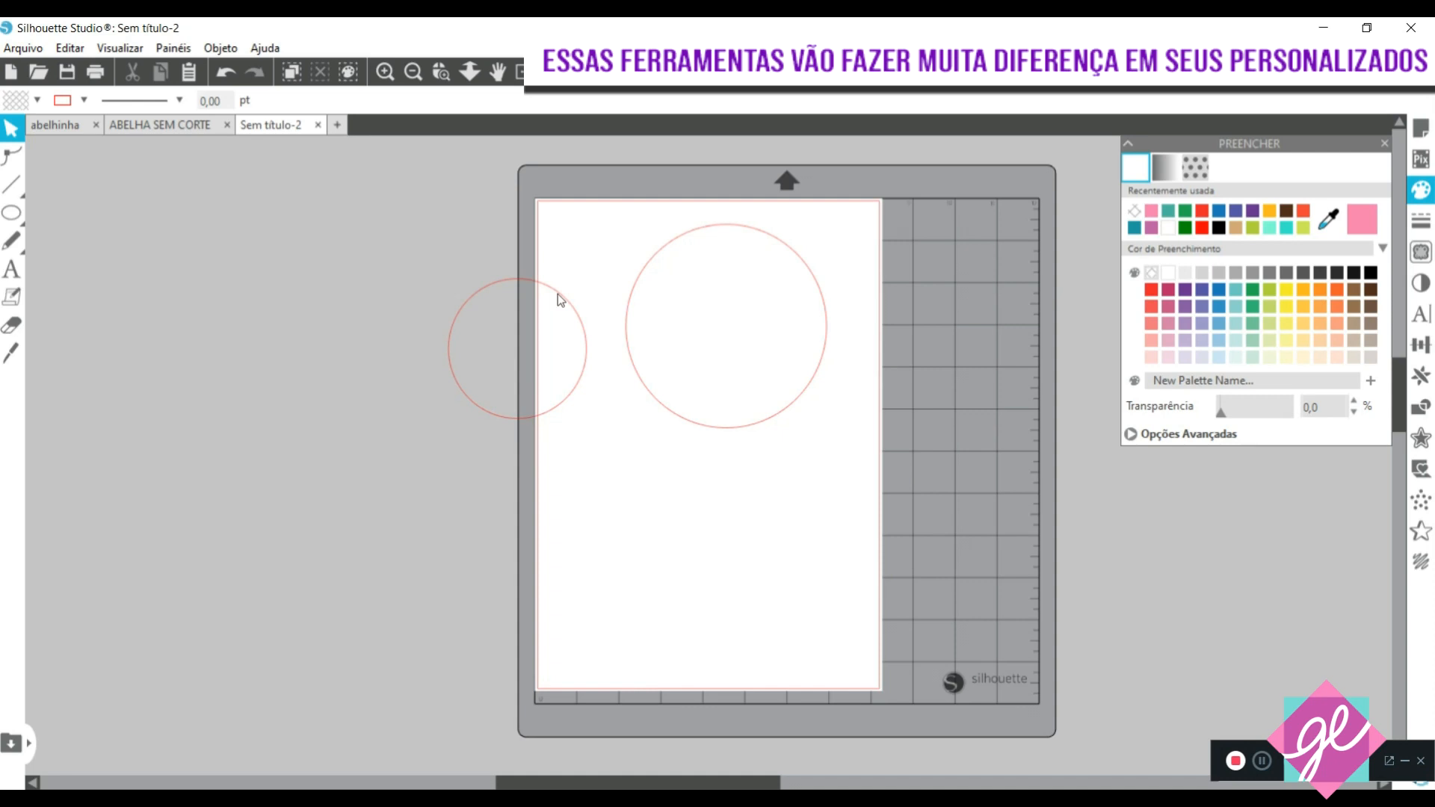
pyautogui.moveTo(561, 296)
pyautogui.mouseDown()
pyautogui.moveTo(769, 279)
pyautogui.moveTo(762, 263)
pyautogui.moveTo(750, 295)
pyautogui.moveTo(549, 330)
pyautogui.moveTo(581, 285)
pyautogui.mouseUp()
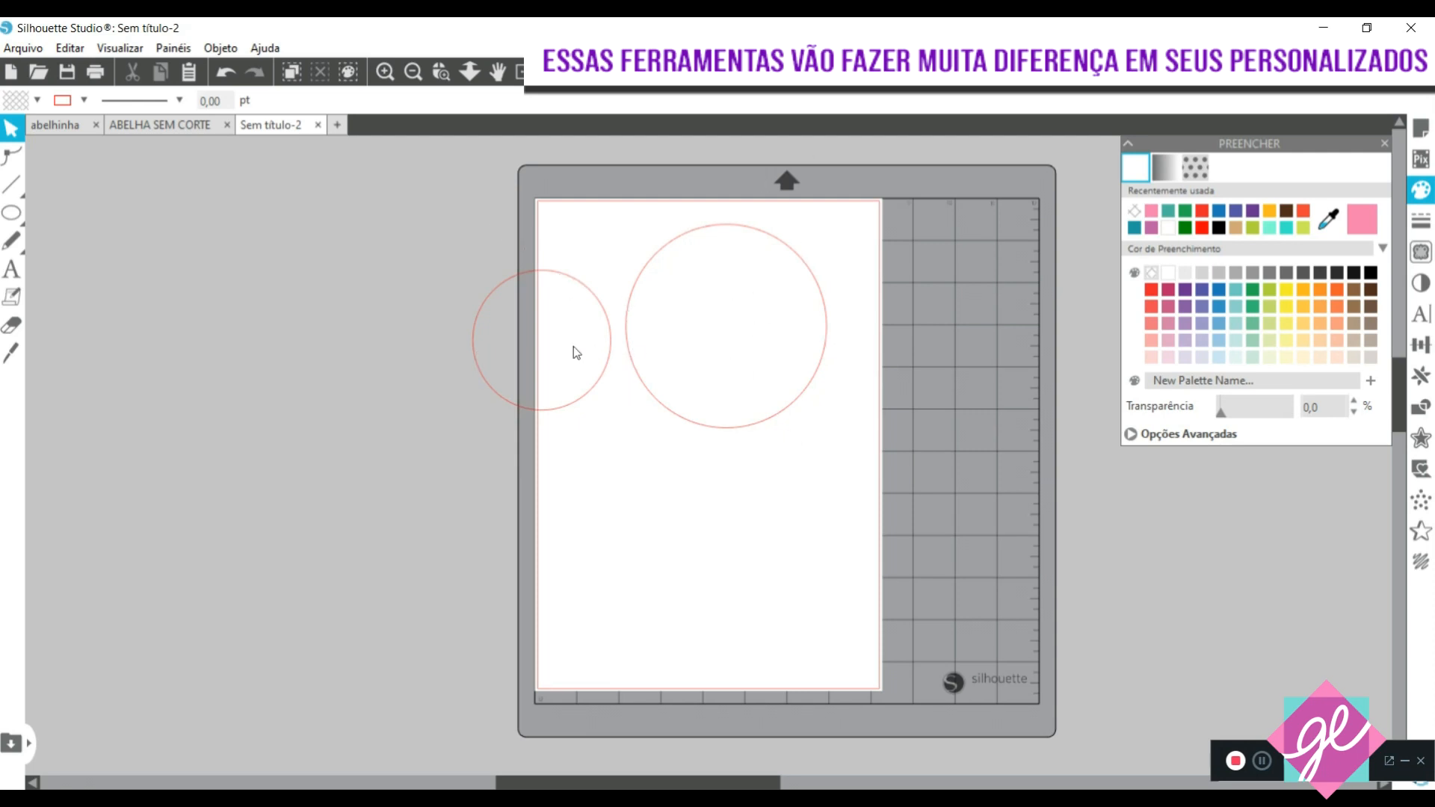
pyautogui.rightClick(468, 276)
pyautogui.click(663, 282)
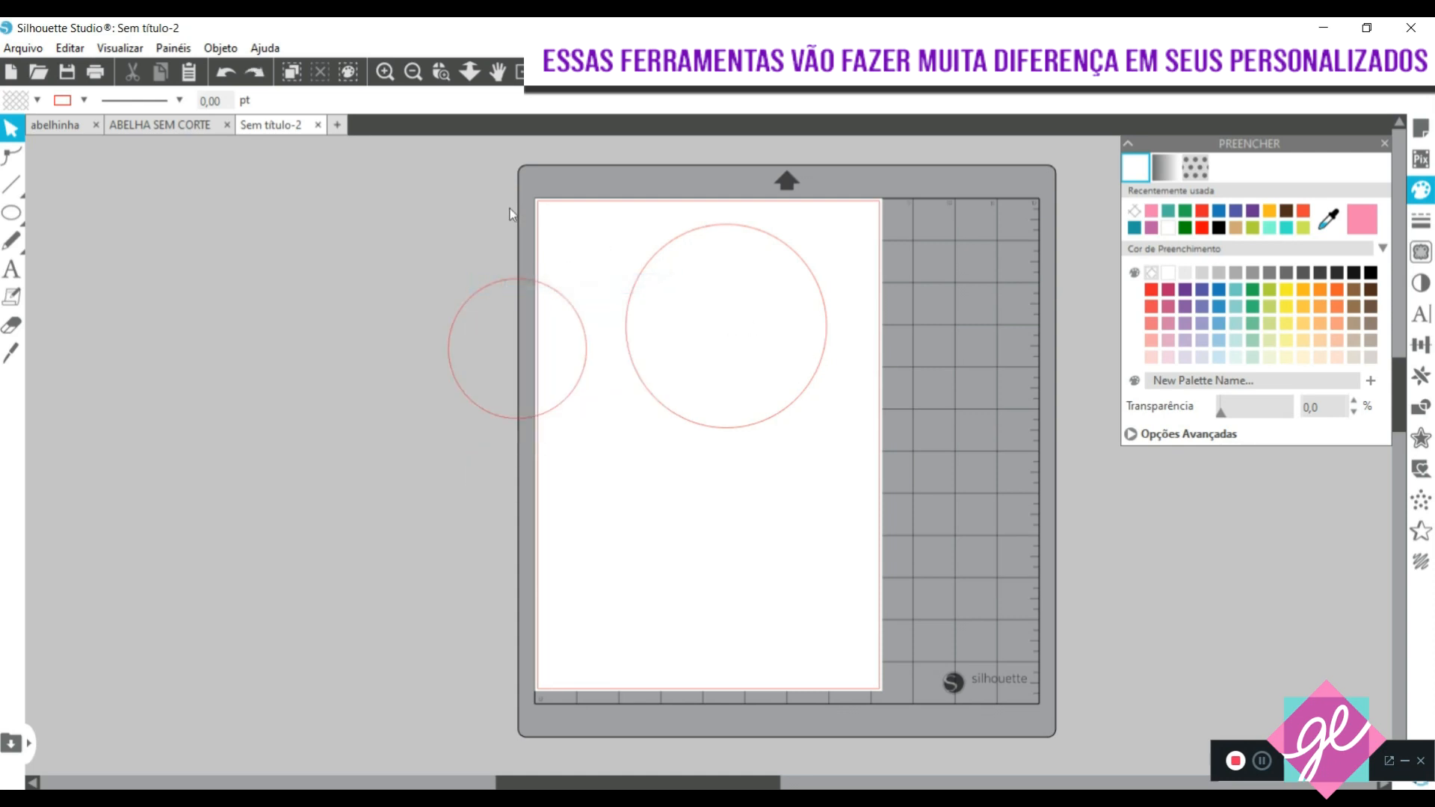
# Select both circles and centre them on each other horizontally and vertically with the Align options
pyautogui.moveTo(464, 239); pyautogui.dragTo(732, 320)
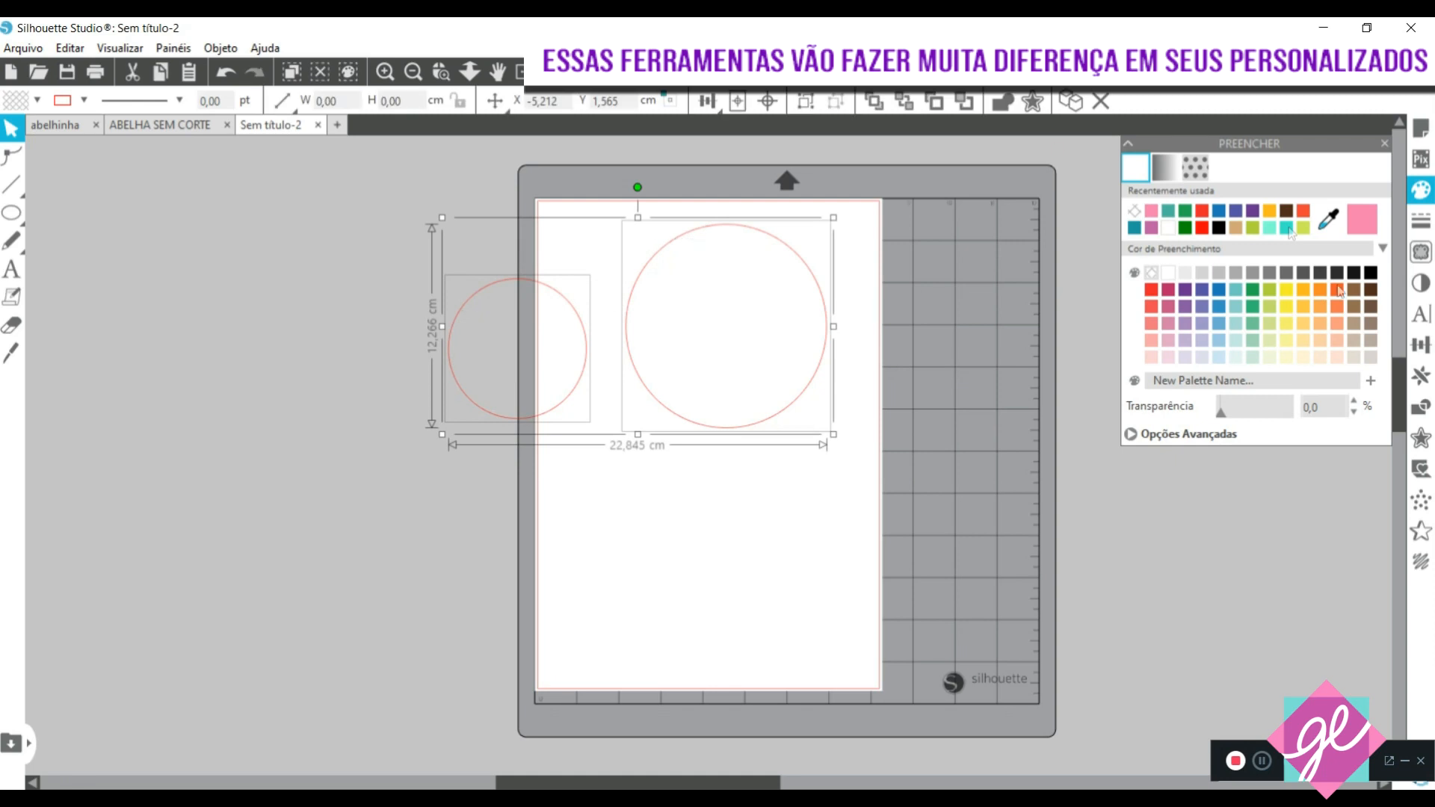
pyautogui.click(1415, 346)
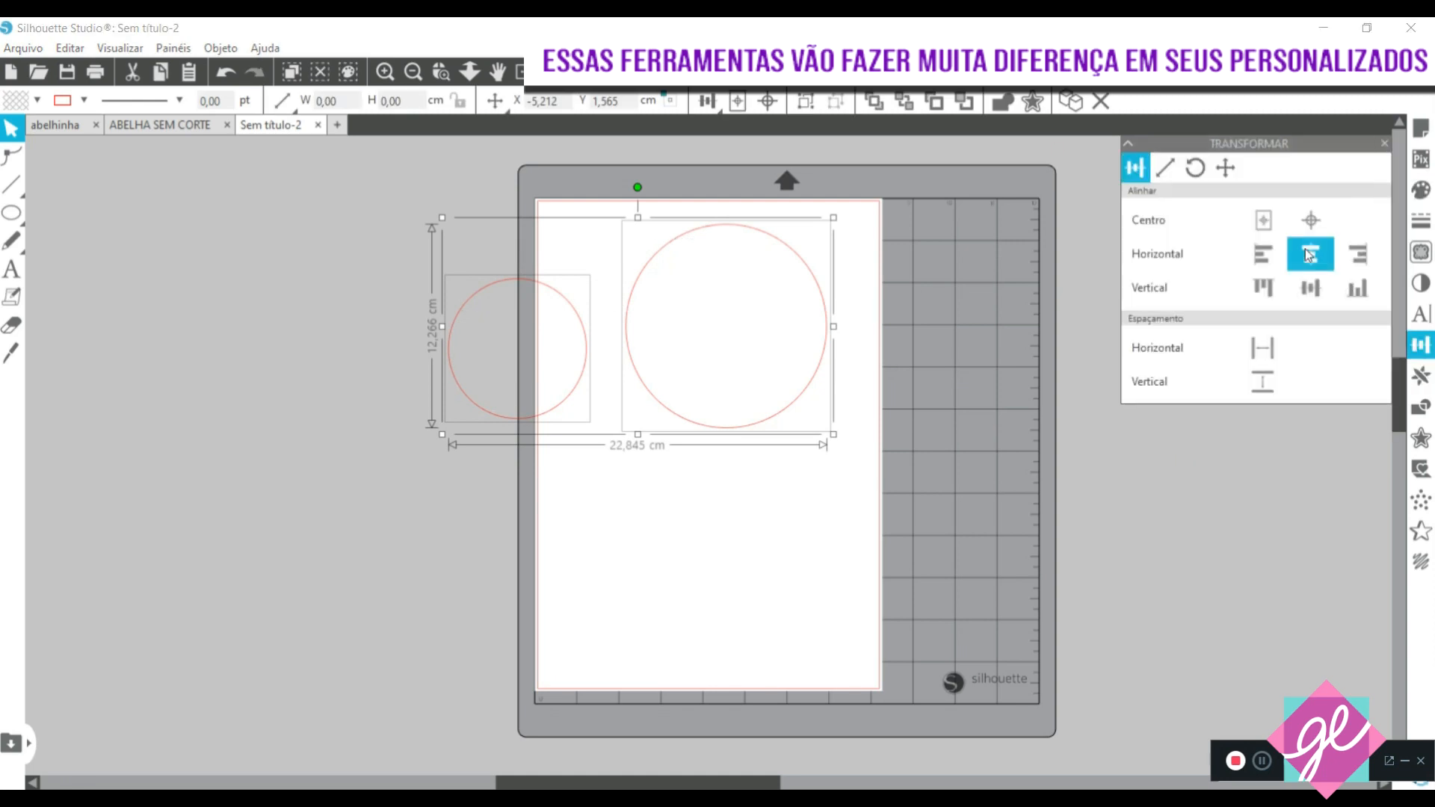
pyautogui.click(1308, 254)
pyautogui.click(1317, 293)
pyautogui.click(830, 490)
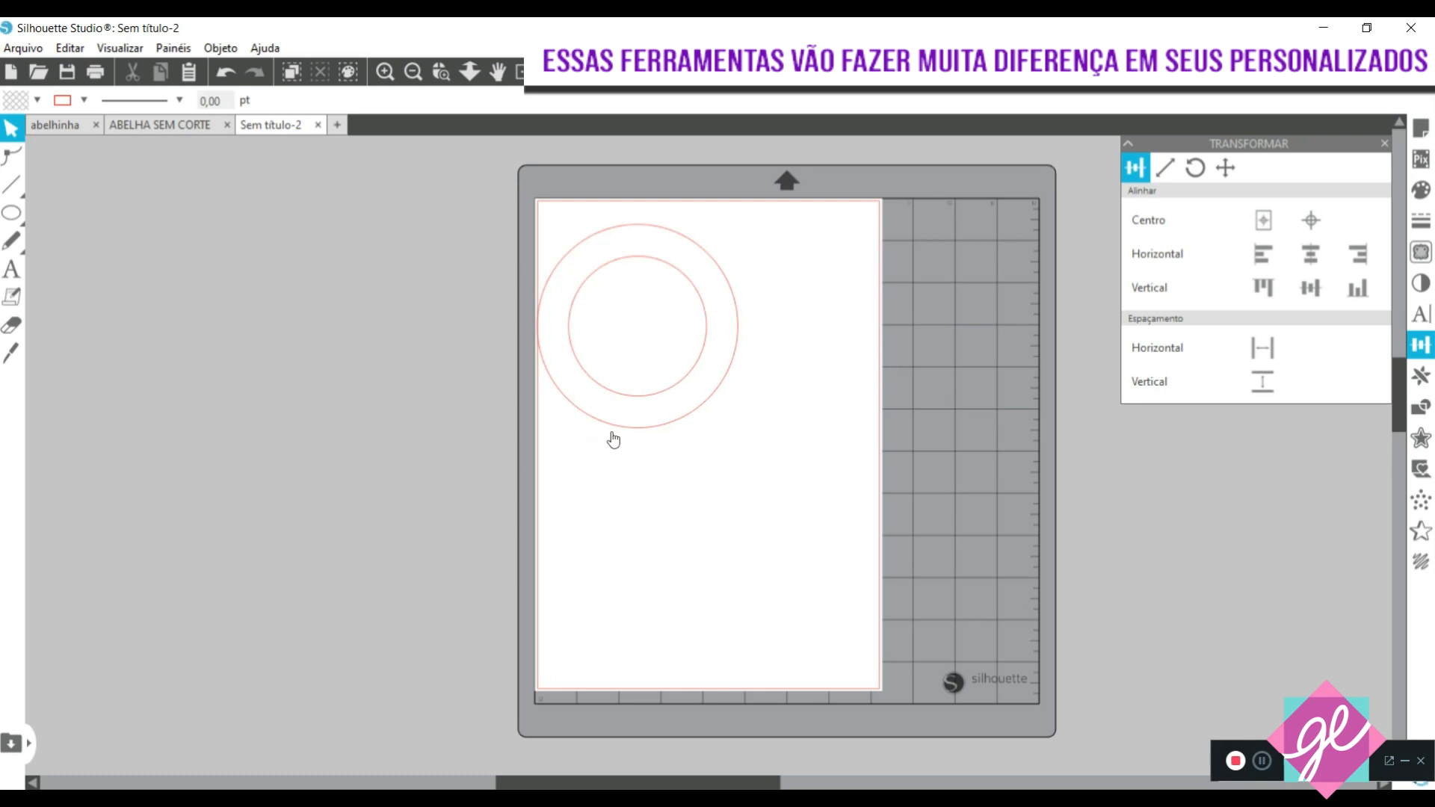
# Duplicate the concentric circles below the originals and pull the copy's small circle out across the page's right edge
pyautogui.moveTo(738, 436); pyautogui.dragTo(594, 217)
pyautogui.hotkey('ctrl', 'c')
pyautogui.hotkey('ctrl', 'v')
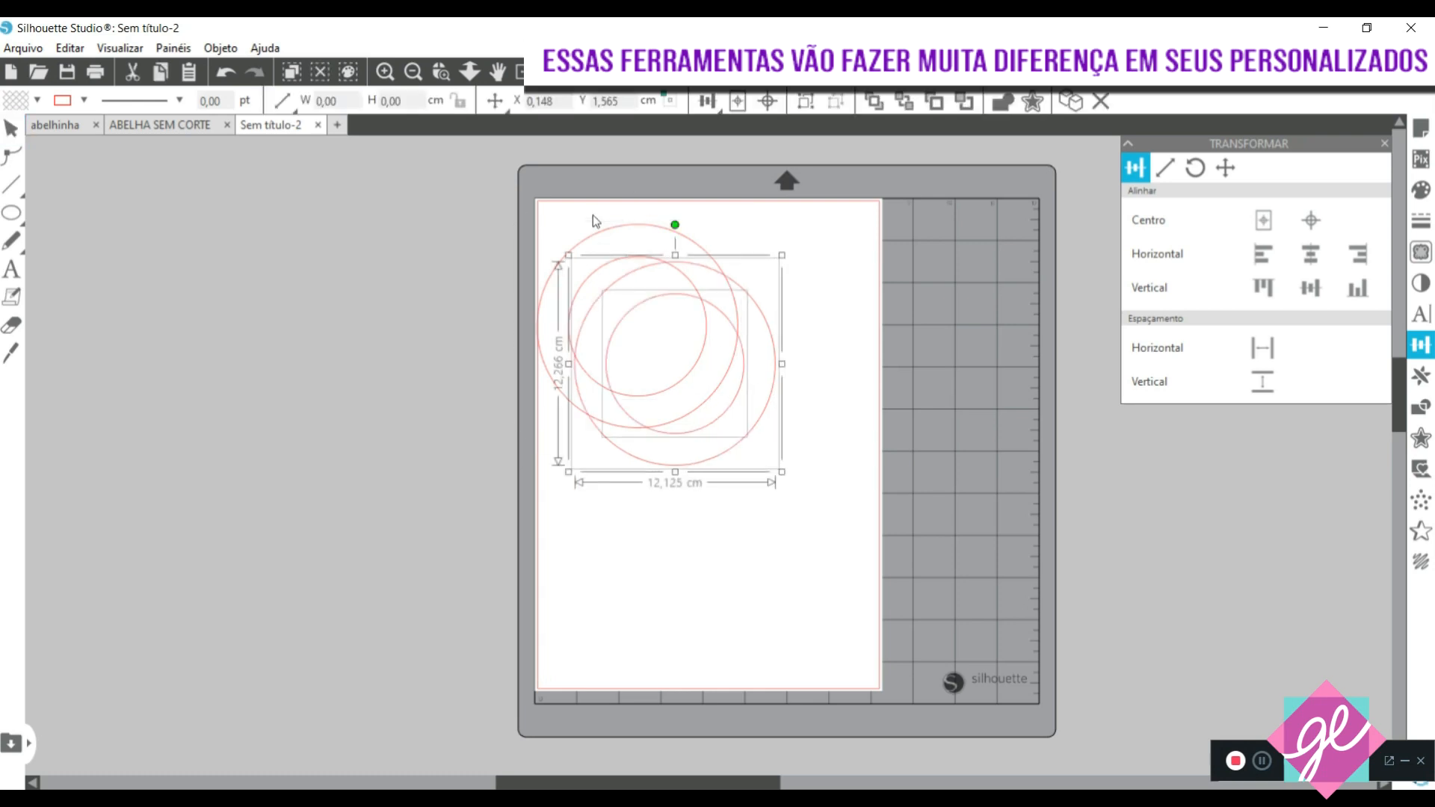
pyautogui.moveTo(760, 324); pyautogui.dragTo(723, 509)
pyautogui.click(839, 519)
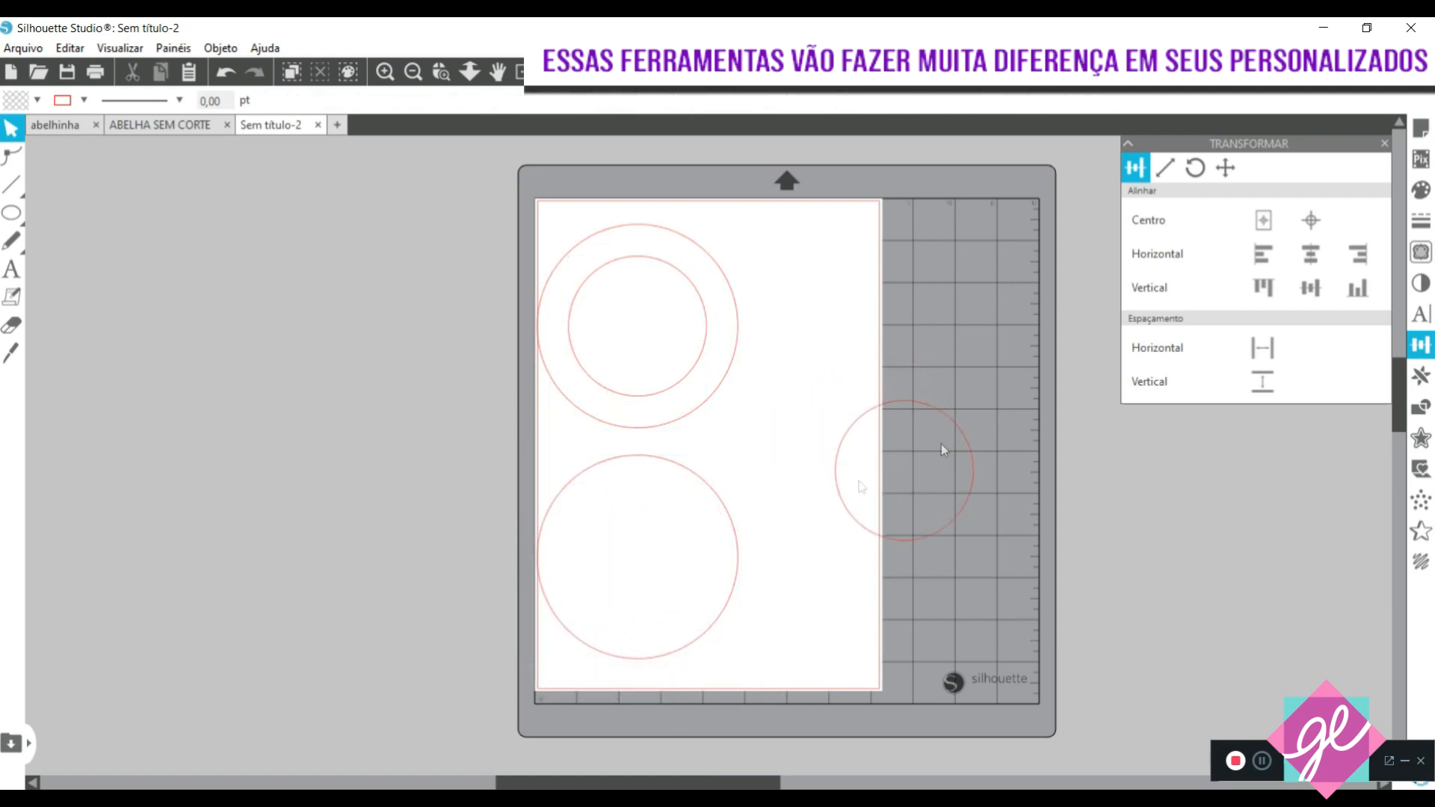
# Move the lower large circle to the right and centre the loose small circle inside it by hand using the alignment guides
pyautogui.moveTo(737, 576); pyautogui.dragTo(820, 563)
pyautogui.click(864, 493)
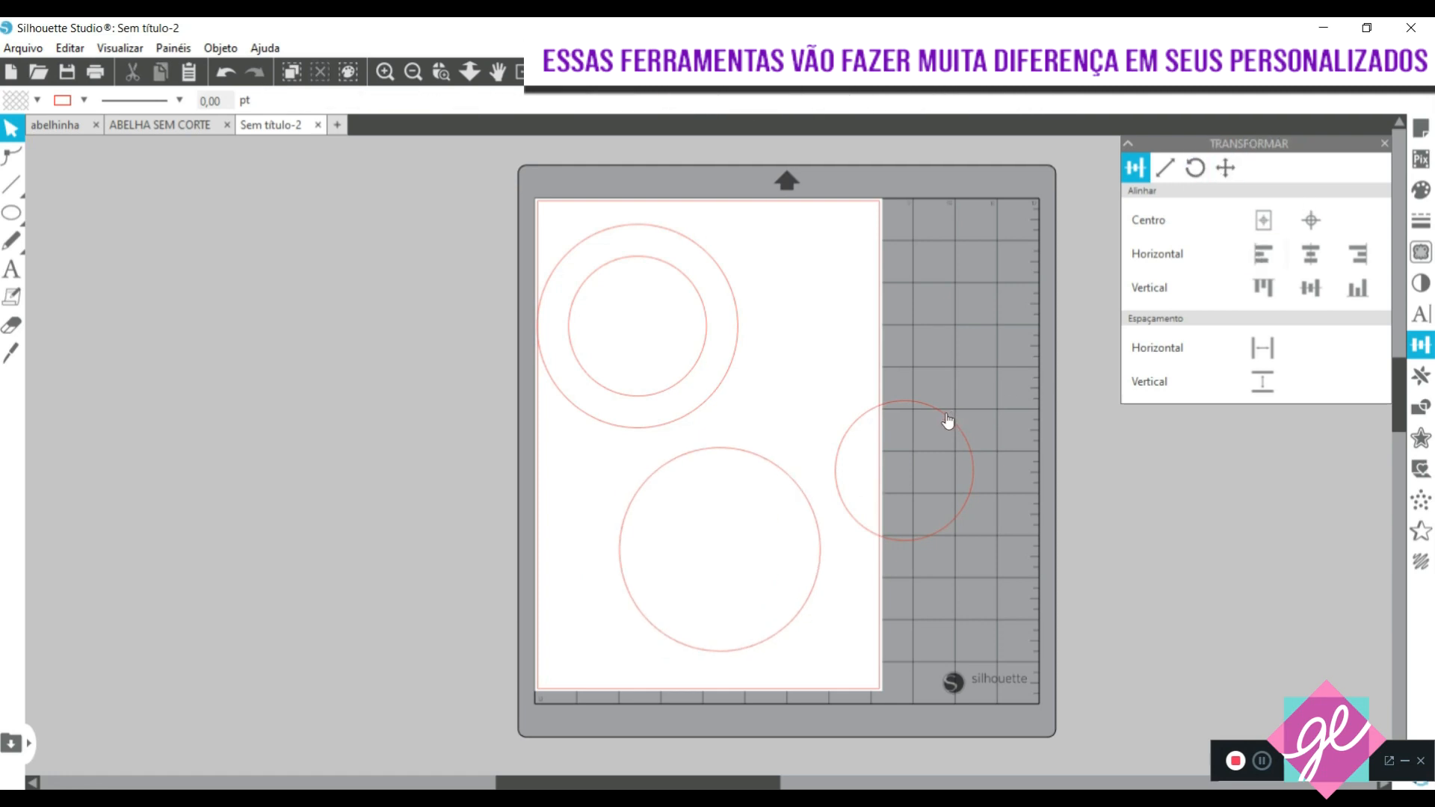
pyautogui.moveTo(947, 421); pyautogui.dragTo(760, 499)
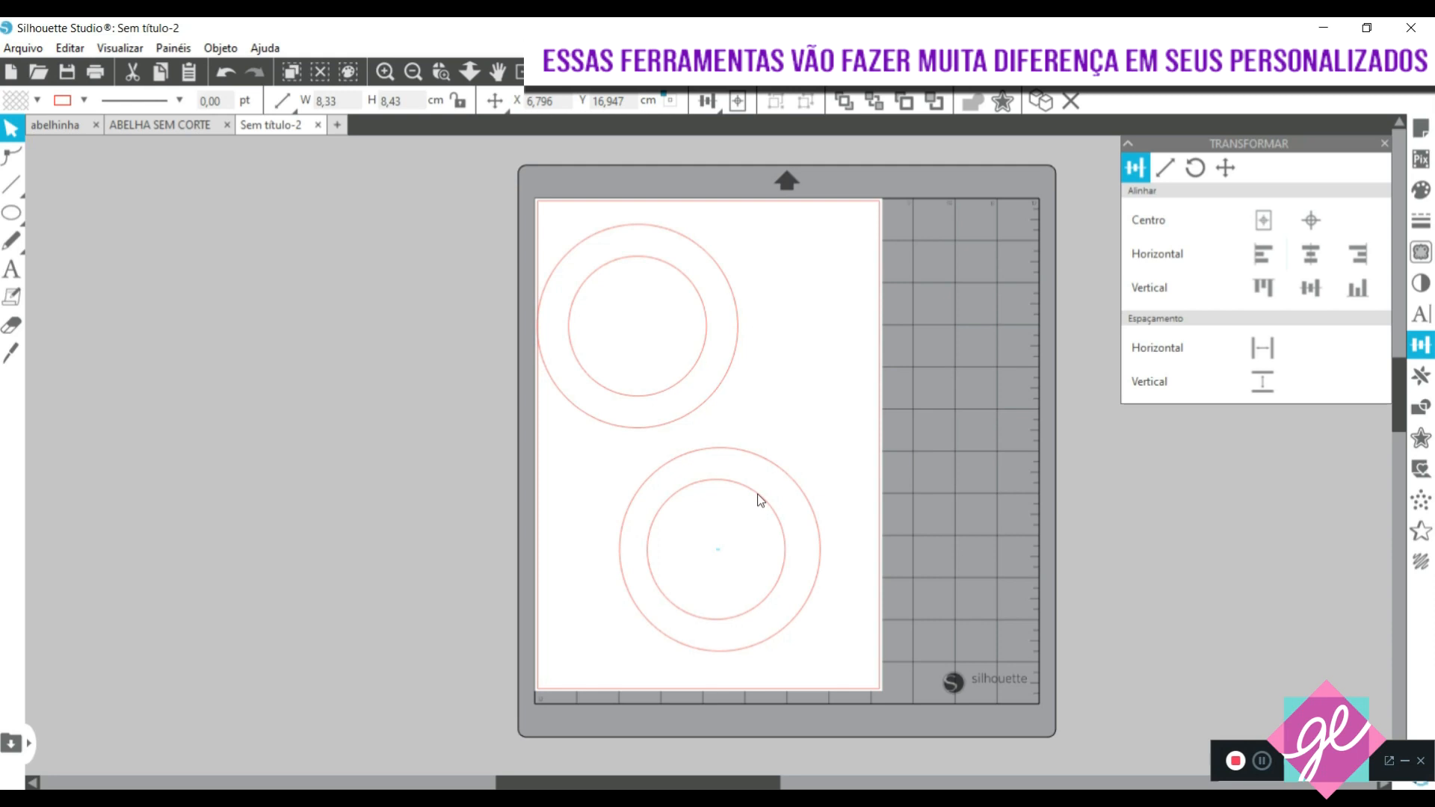
pyautogui.moveTo(761, 500); pyautogui.dragTo(762, 499)
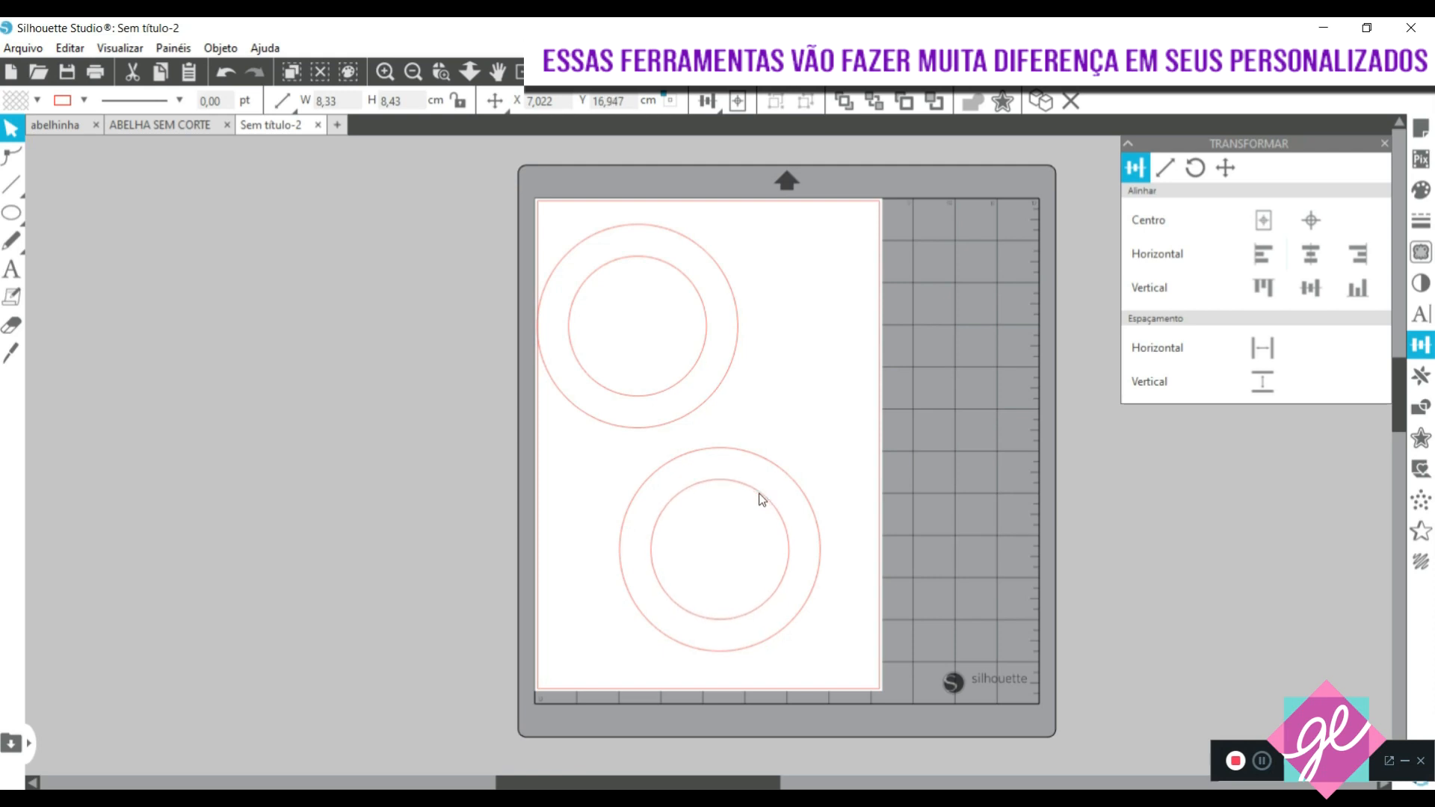
pyautogui.click(761, 500)
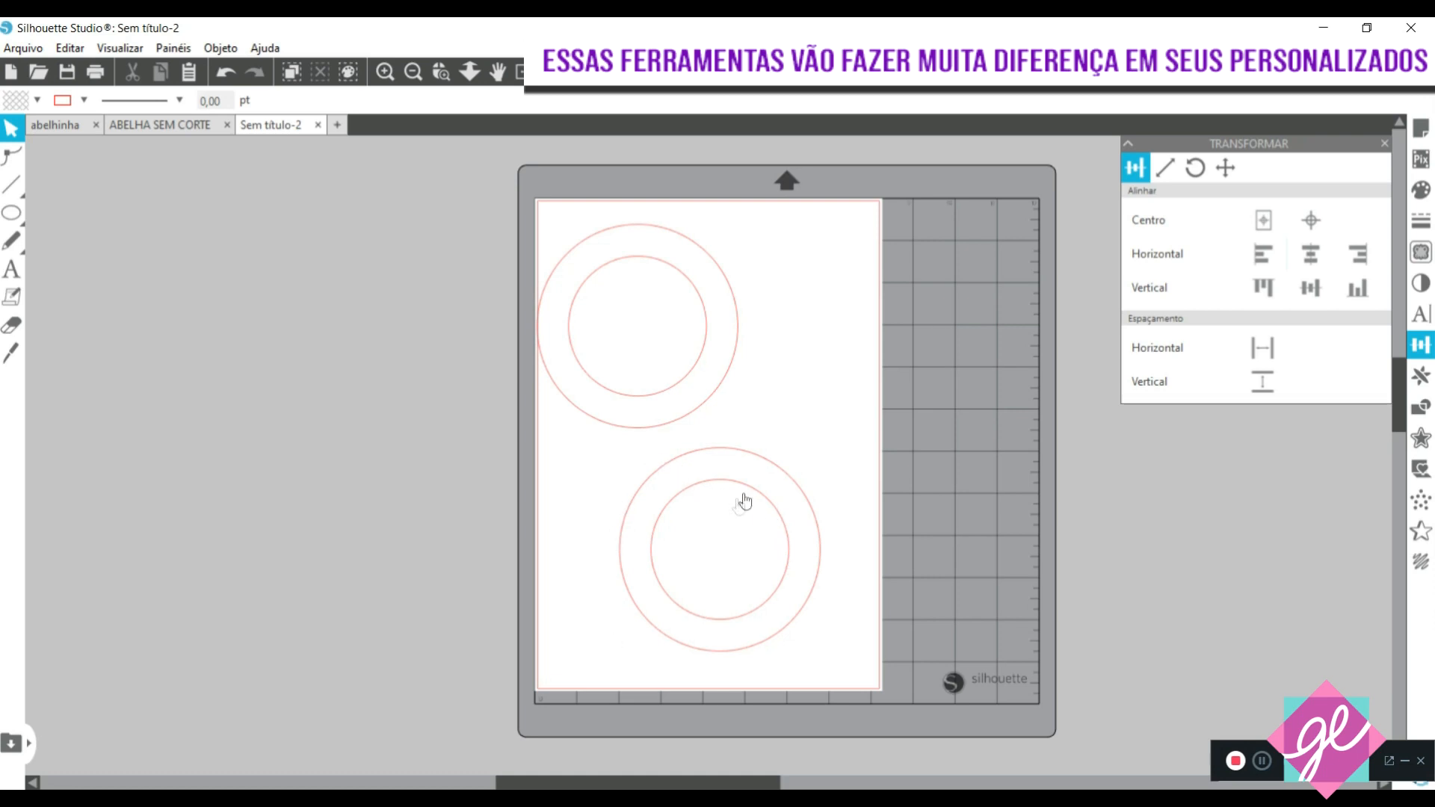
# Select the two lower concentric circles and group them
pyautogui.moveTo(808, 385); pyautogui.dragTo(738, 556)
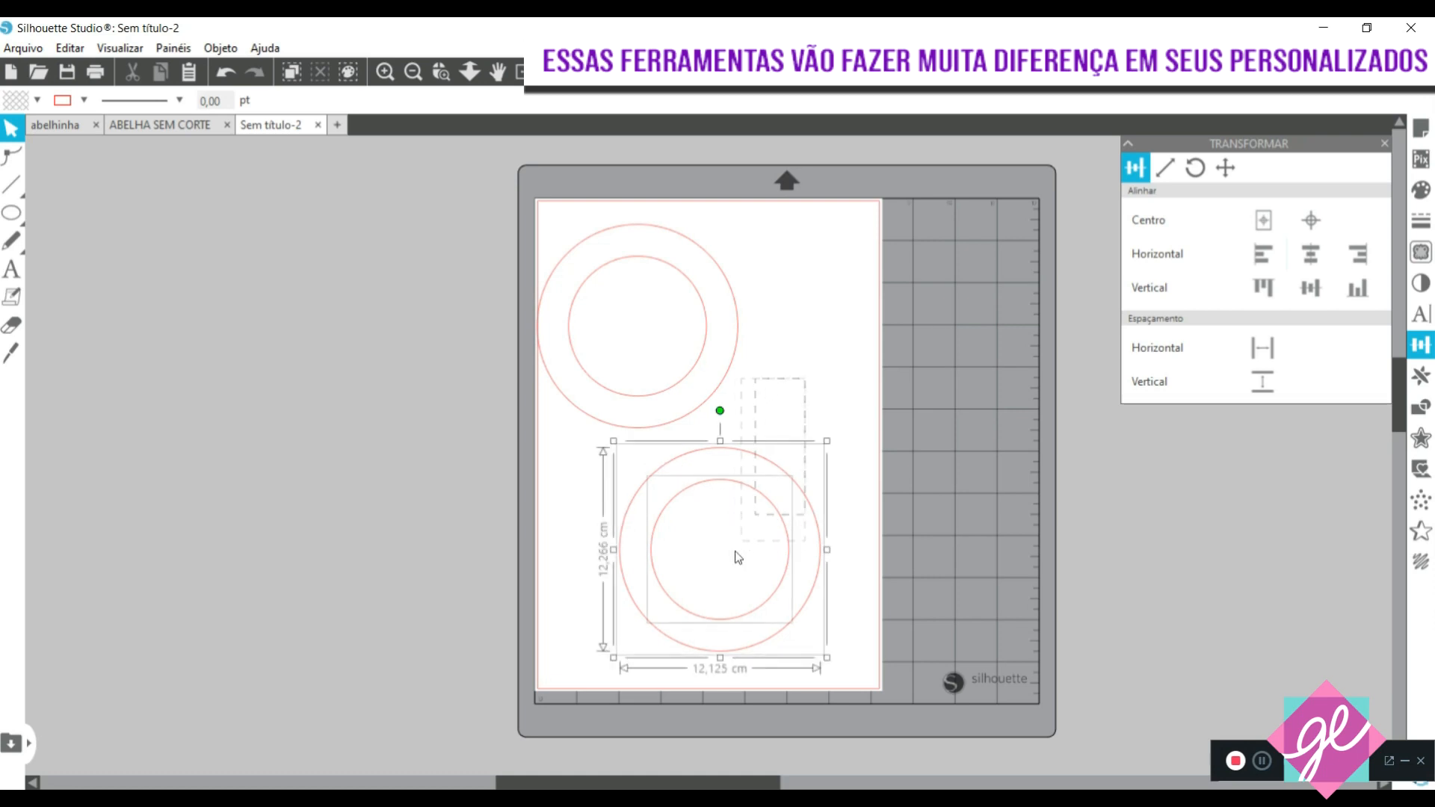
pyautogui.rightClick(726, 555)
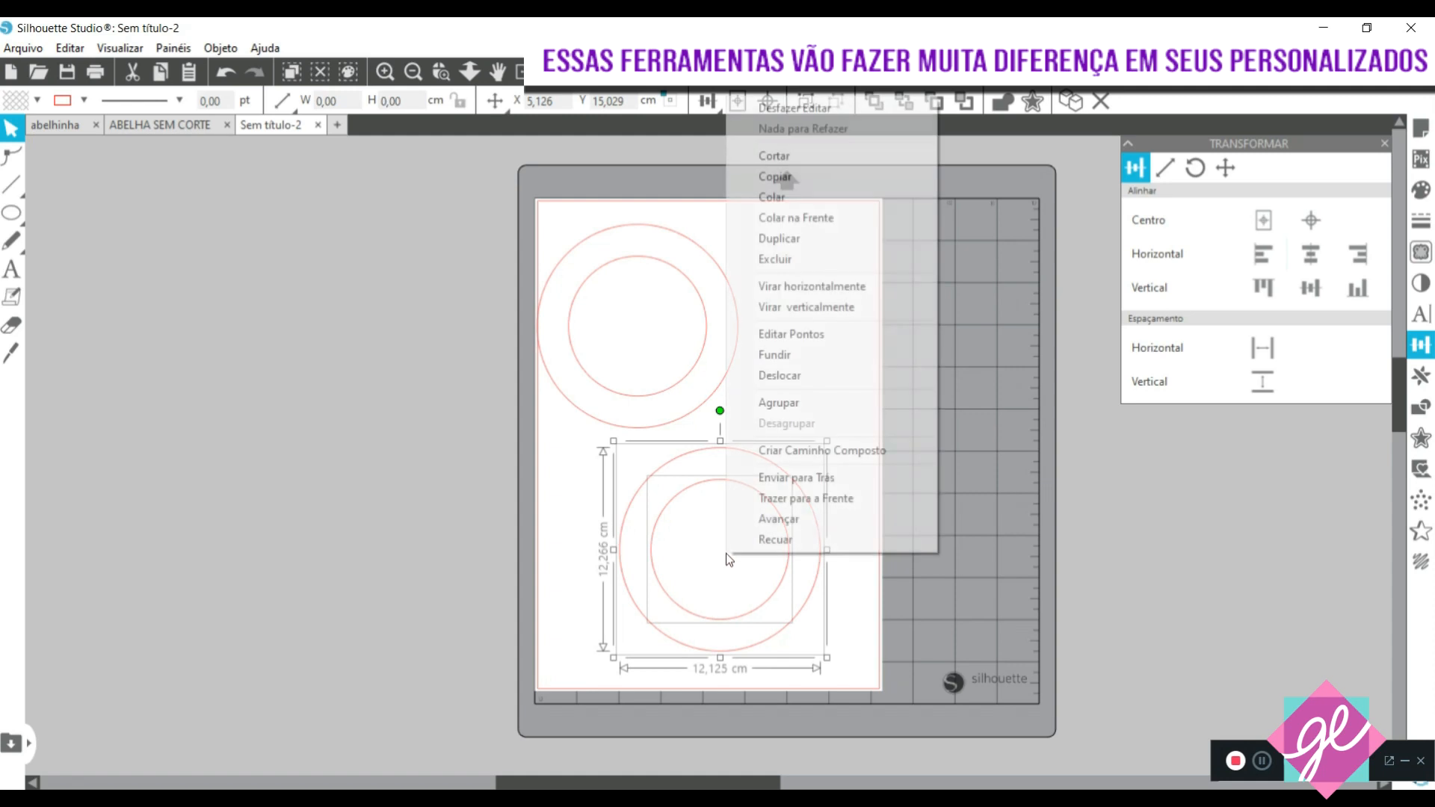
pyautogui.click(787, 405)
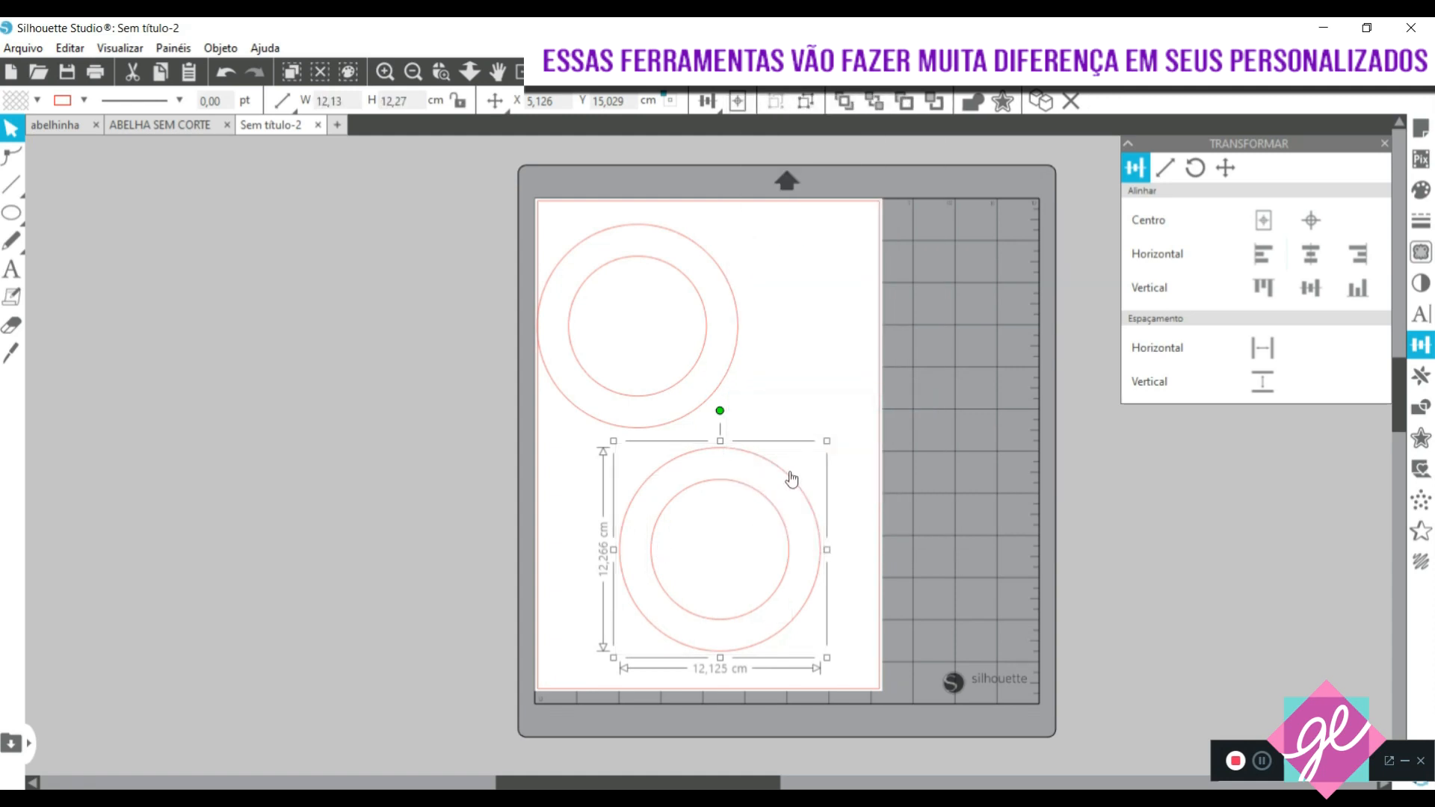
# Place the grouped circles exactly over the upper pair and bring them back to the lower right of the page
pyautogui.moveTo(792, 470); pyautogui.dragTo(707, 251)
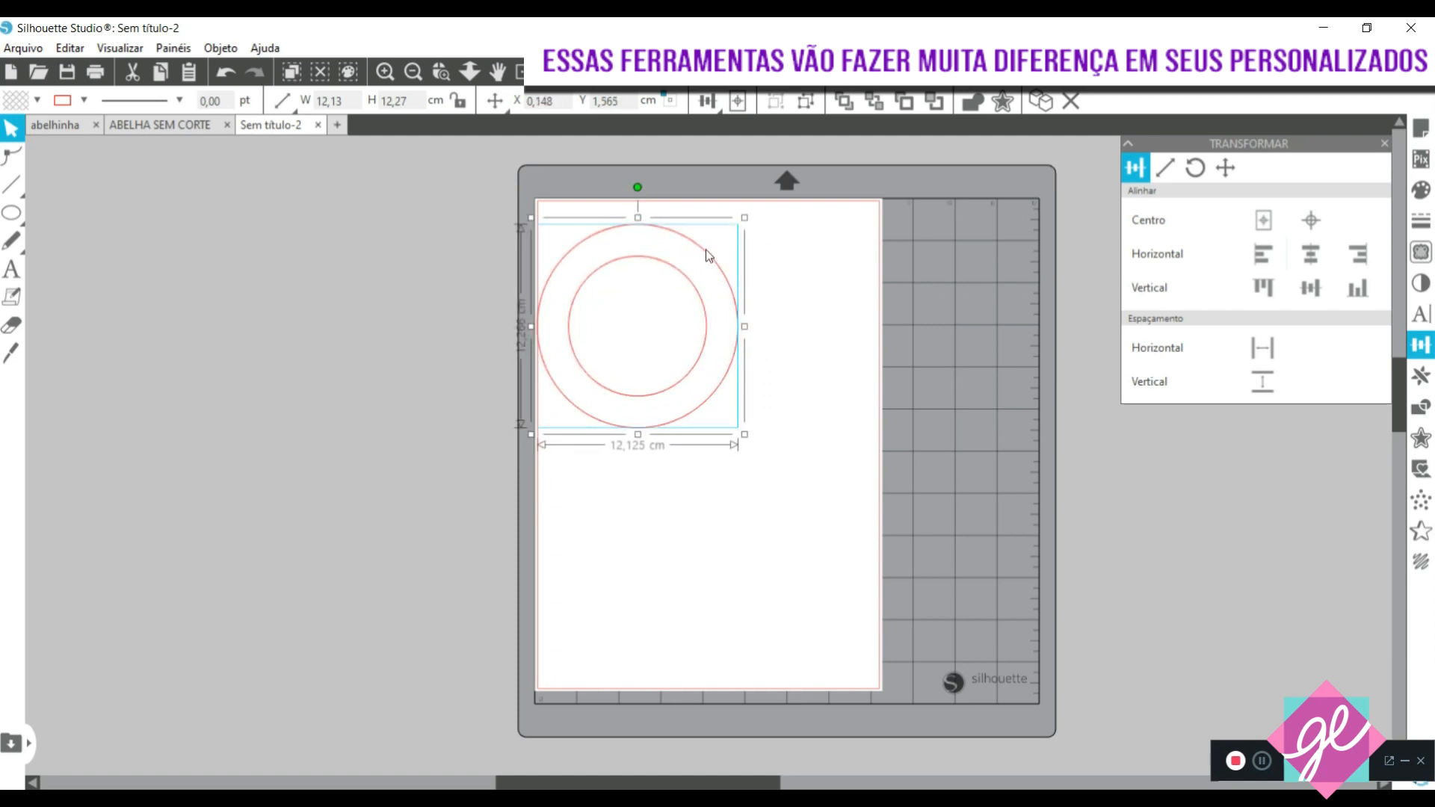
pyautogui.moveTo(705, 249)
pyautogui.mouseDown()
pyautogui.moveTo(722, 314)
pyautogui.moveTo(710, 244)
pyautogui.mouseUp()
pyautogui.moveTo(706, 244); pyautogui.dragTo(707, 248)
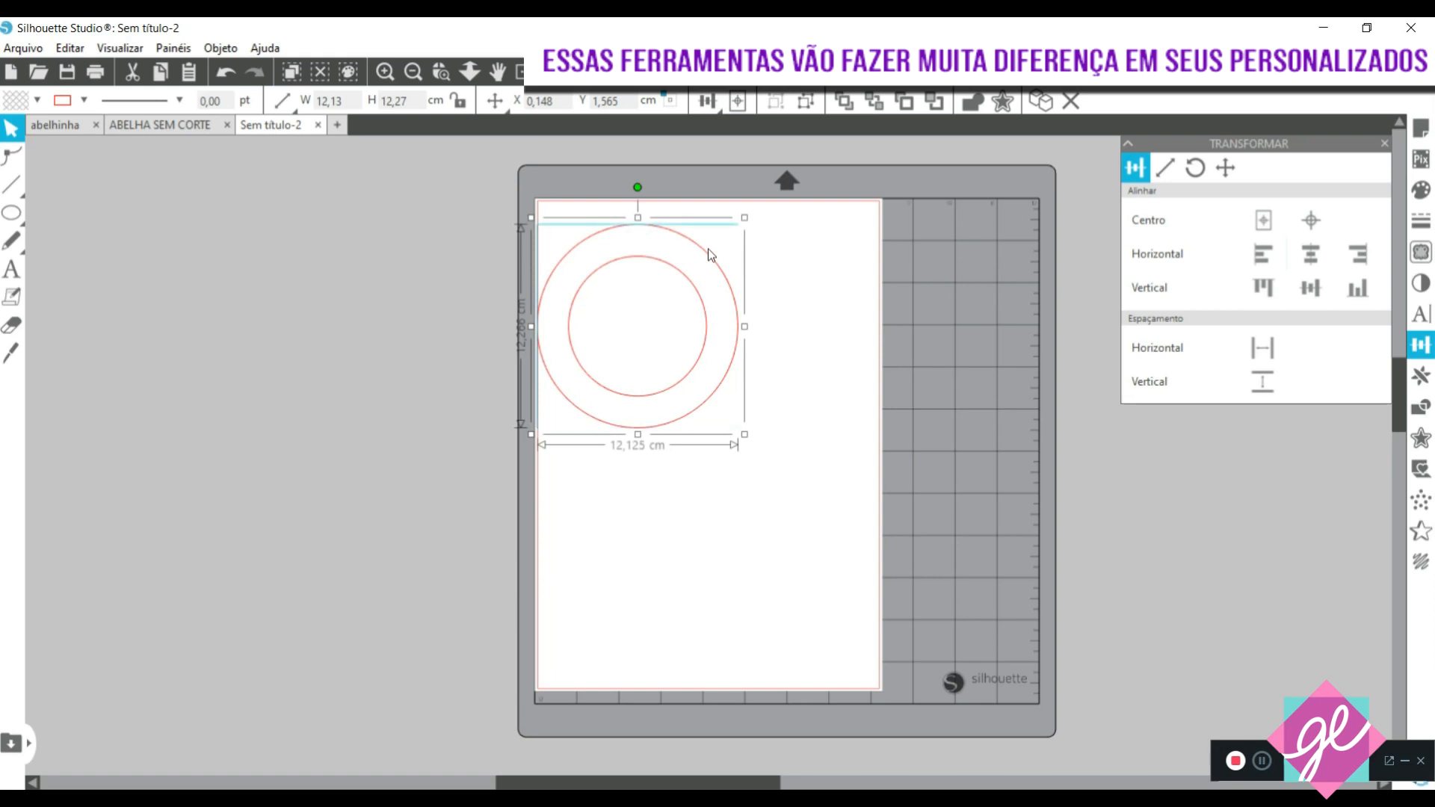
pyautogui.moveTo(707, 248); pyautogui.dragTo(808, 457)
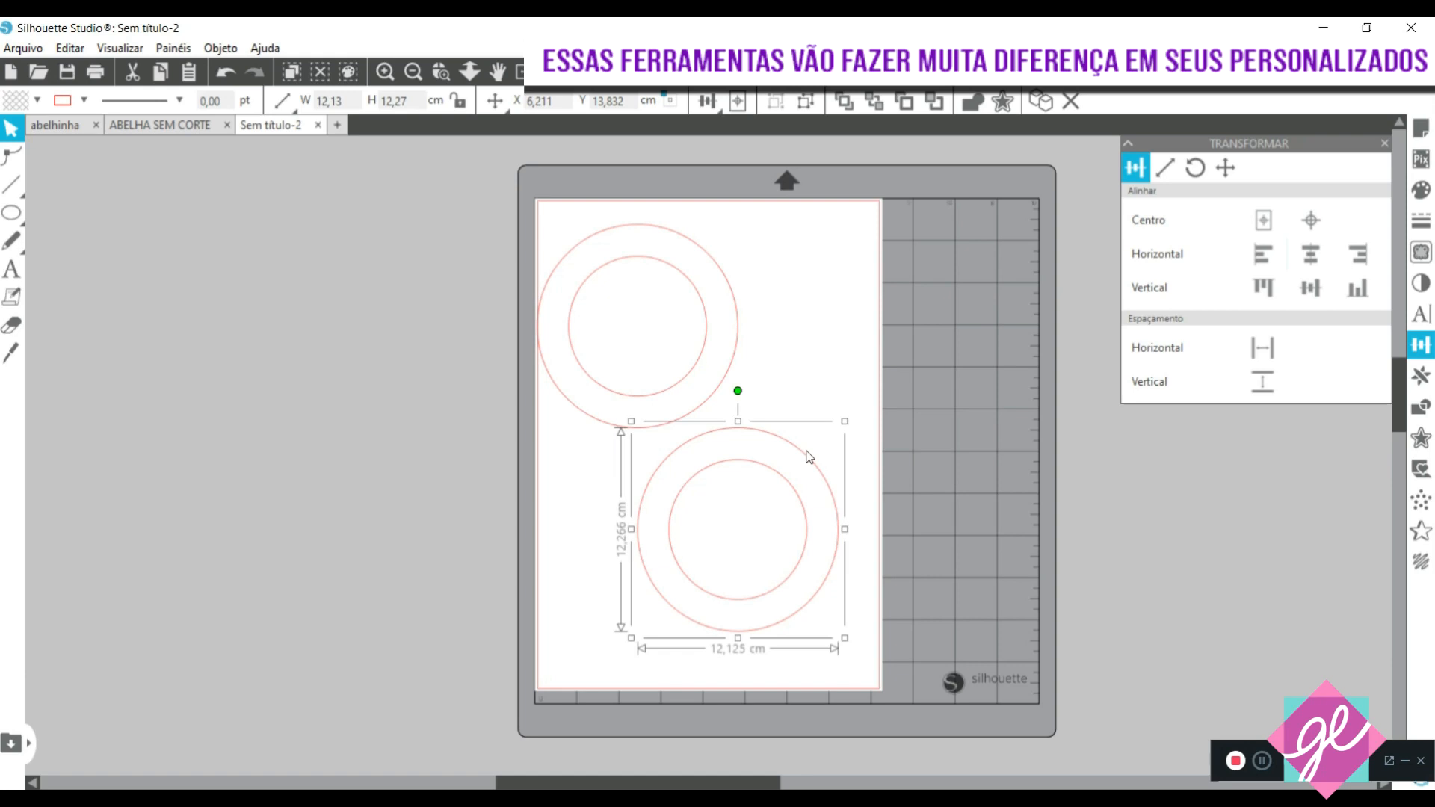
# Move the grouped circles off the page to the left and bring the ungrouped pair to the middle of the page
pyautogui.moveTo(806, 451); pyautogui.dragTo(228, 329)
pyautogui.moveTo(572, 211); pyautogui.dragTo(806, 409)
pyautogui.click(867, 352)
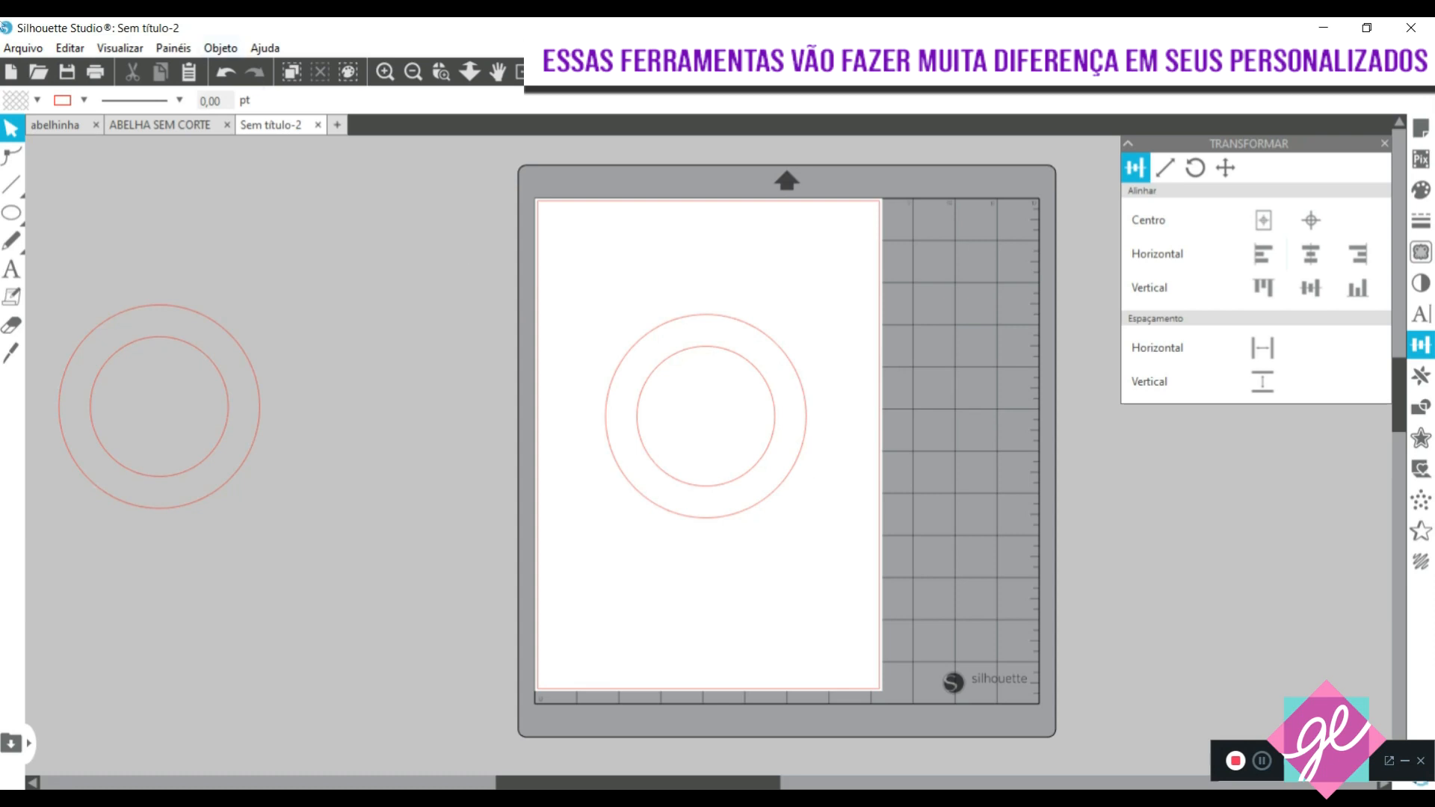
# Examine the page's print preview to check whether the circles' outlines print, and close it
pyautogui.click(20, 49)
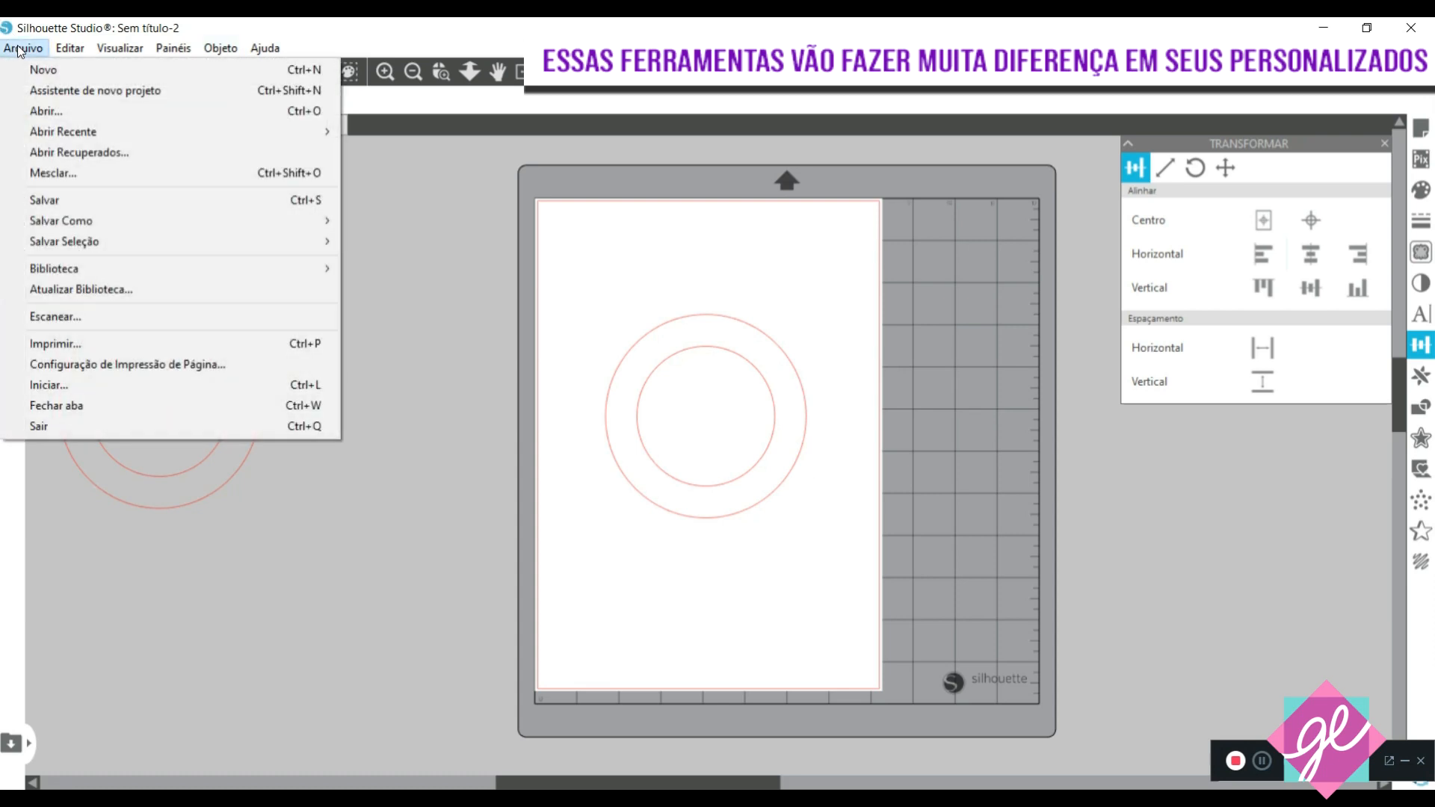
pyautogui.click(72, 341)
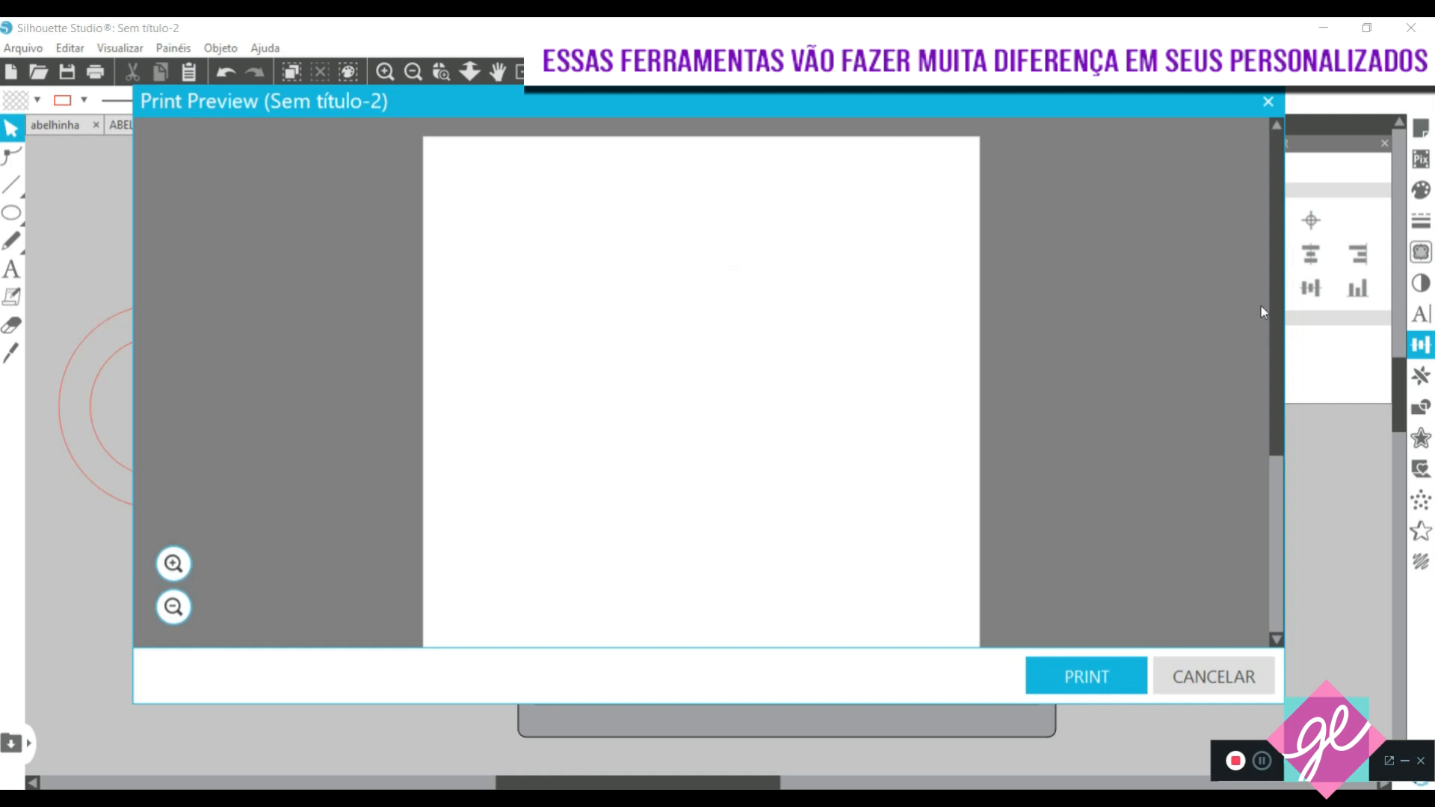
pyautogui.moveTo(1283, 256)
pyautogui.mouseDown()
pyautogui.moveTo(1295, 435)
pyautogui.moveTo(1299, 212)
pyautogui.moveTo(1292, 469)
pyautogui.moveTo(1302, 235)
pyautogui.mouseUp()
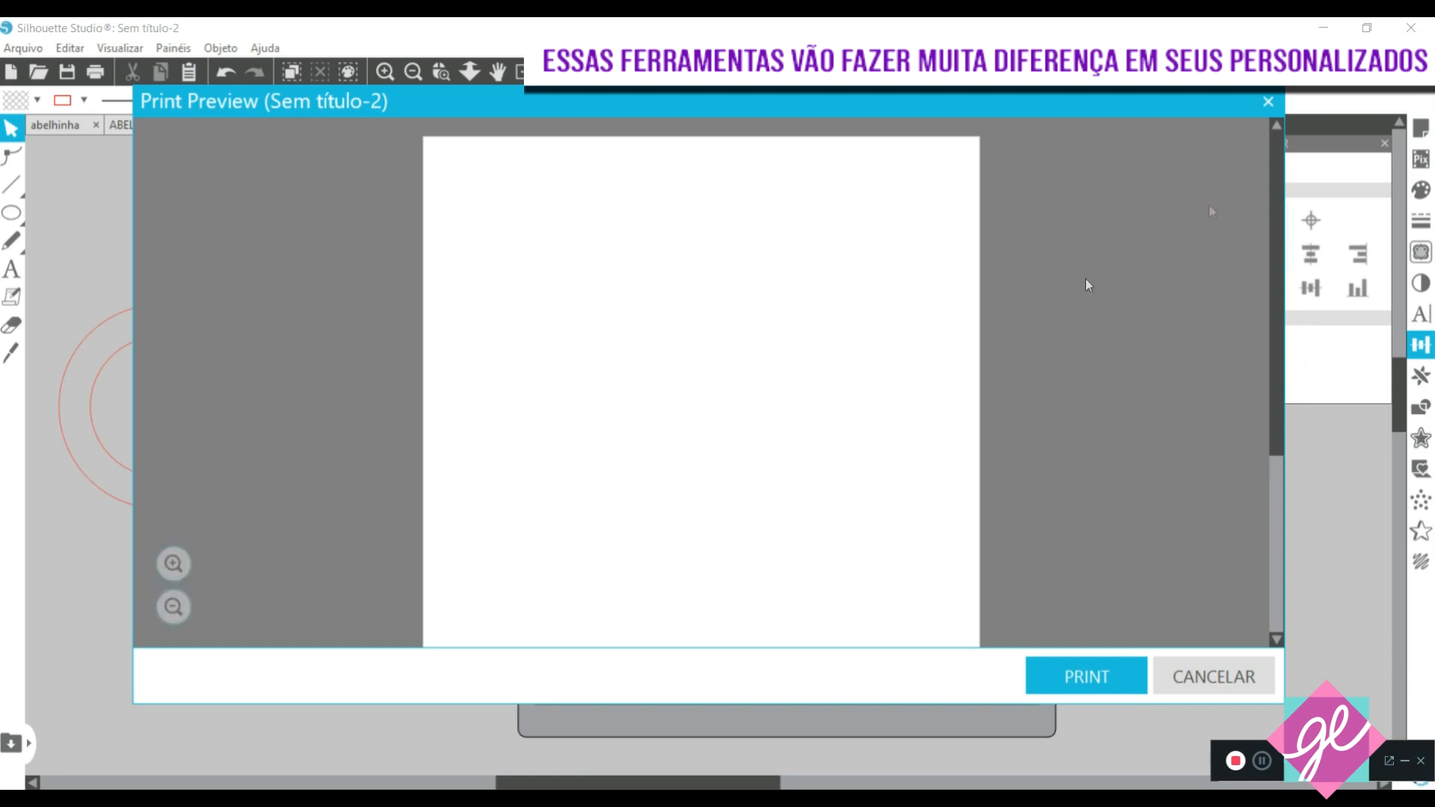
pyautogui.moveTo(1287, 228)
pyautogui.mouseDown()
pyautogui.moveTo(1308, 362)
pyautogui.moveTo(1301, 245)
pyautogui.mouseUp()
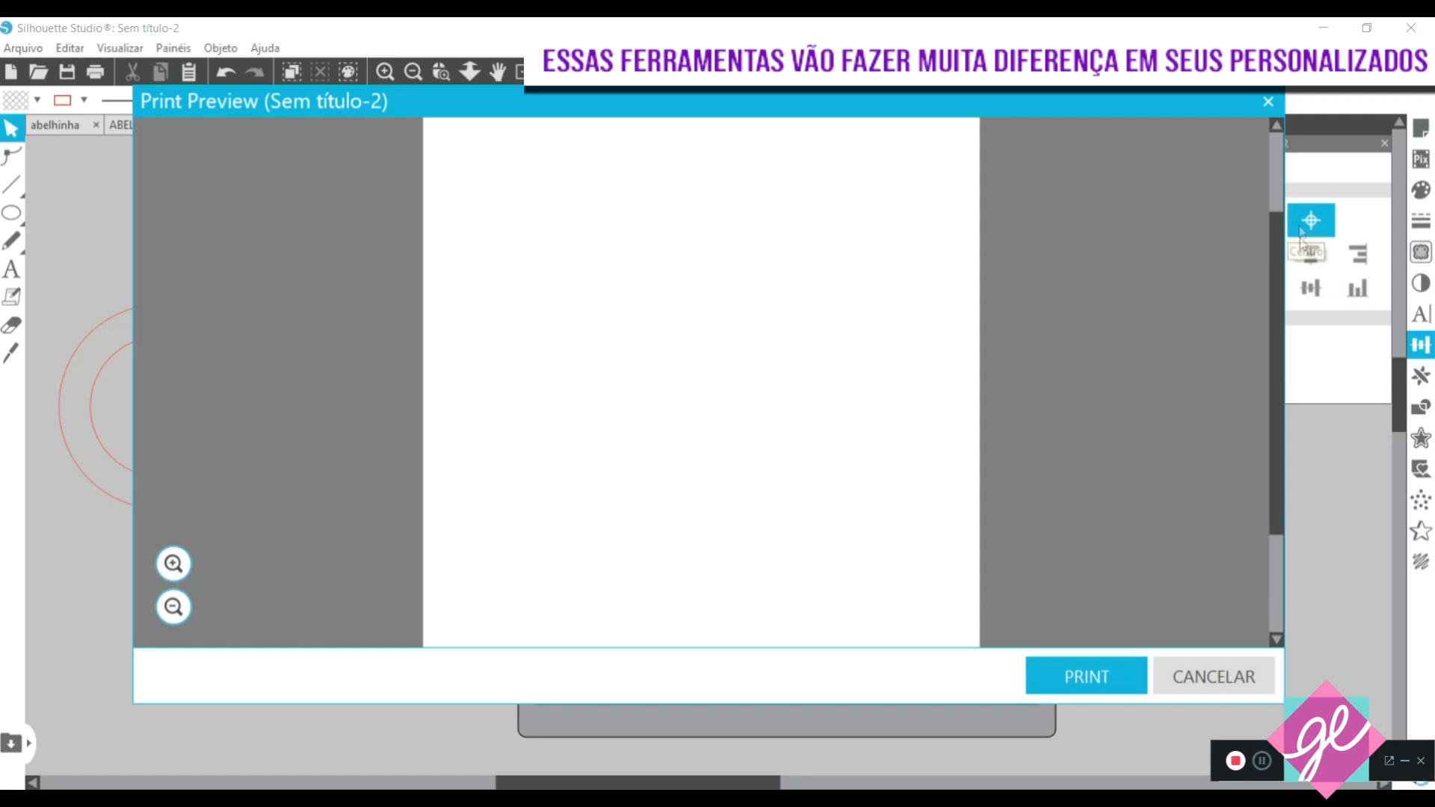
pyautogui.click(1270, 104)
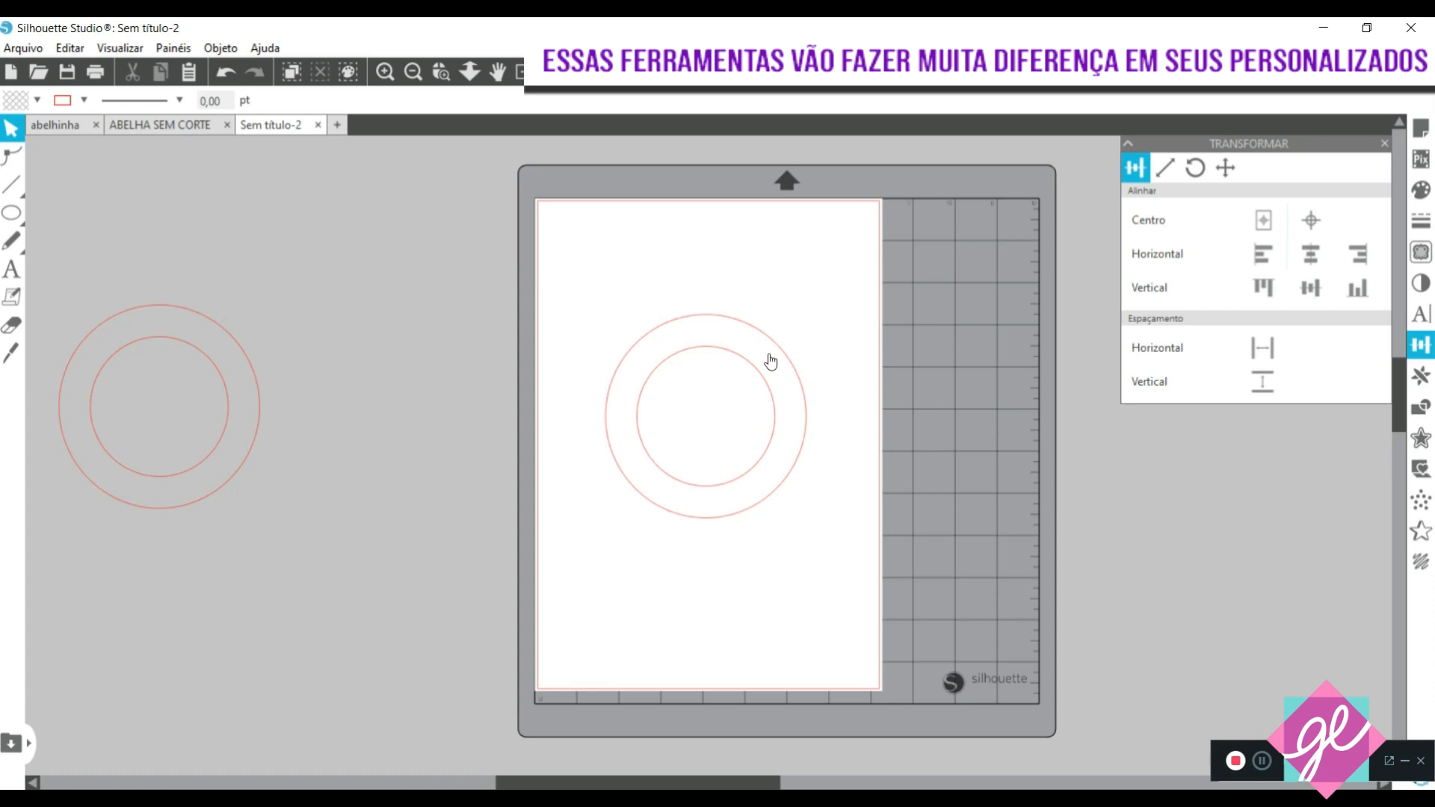
# Select both circles on the page and set their line thickness to 1 pt
pyautogui.click(699, 321)
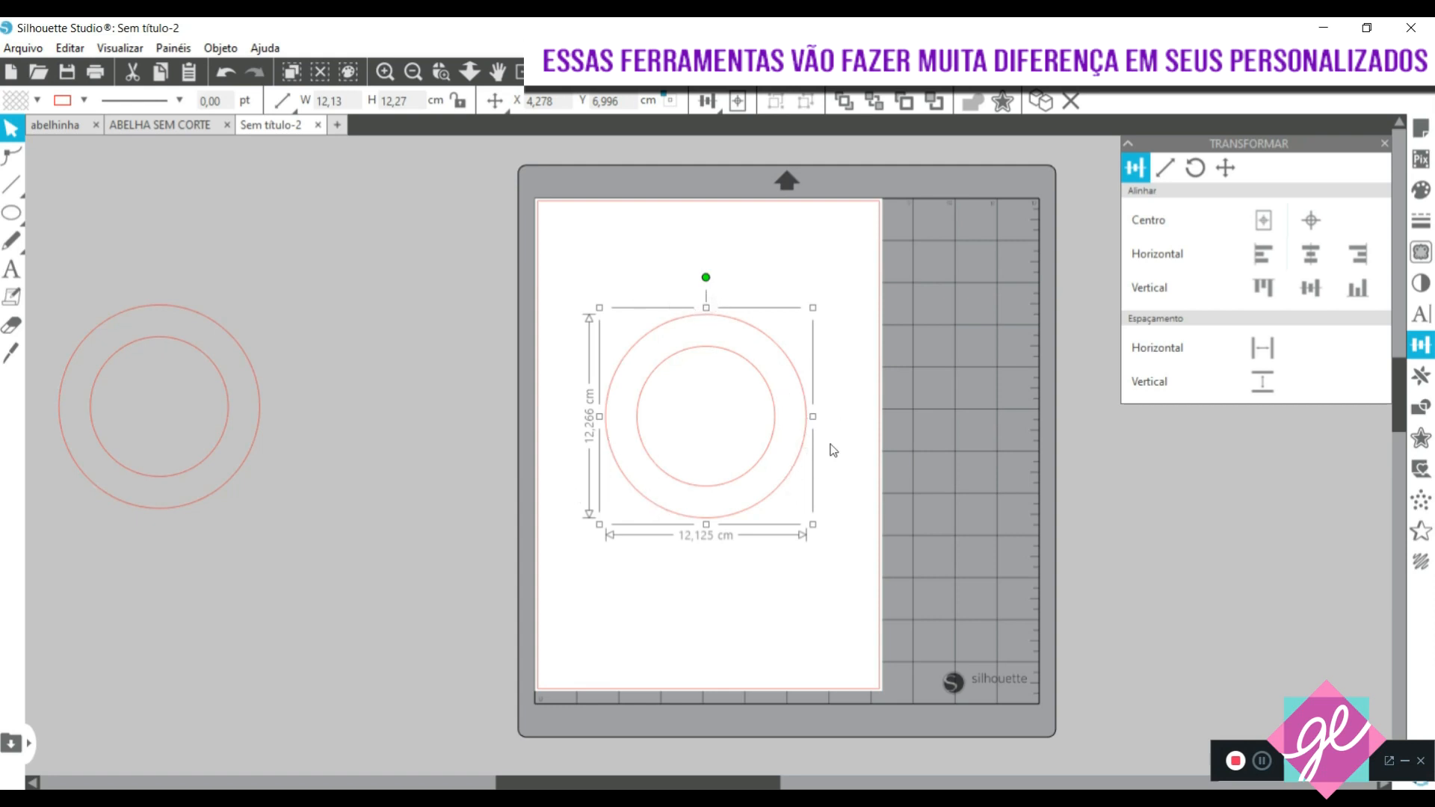
pyautogui.click(719, 232)
pyautogui.moveTo(603, 296); pyautogui.dragTo(726, 400)
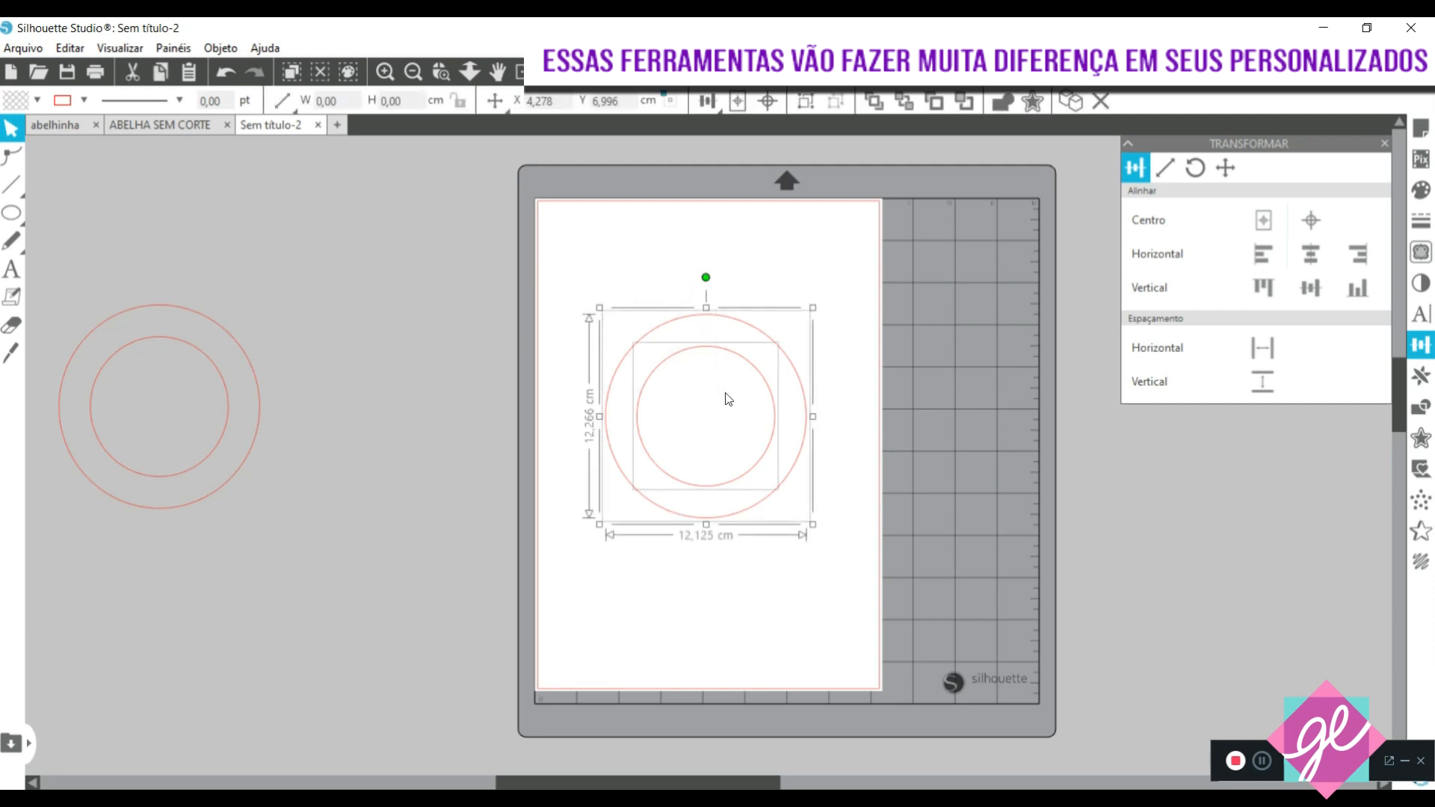
pyautogui.click(1417, 225)
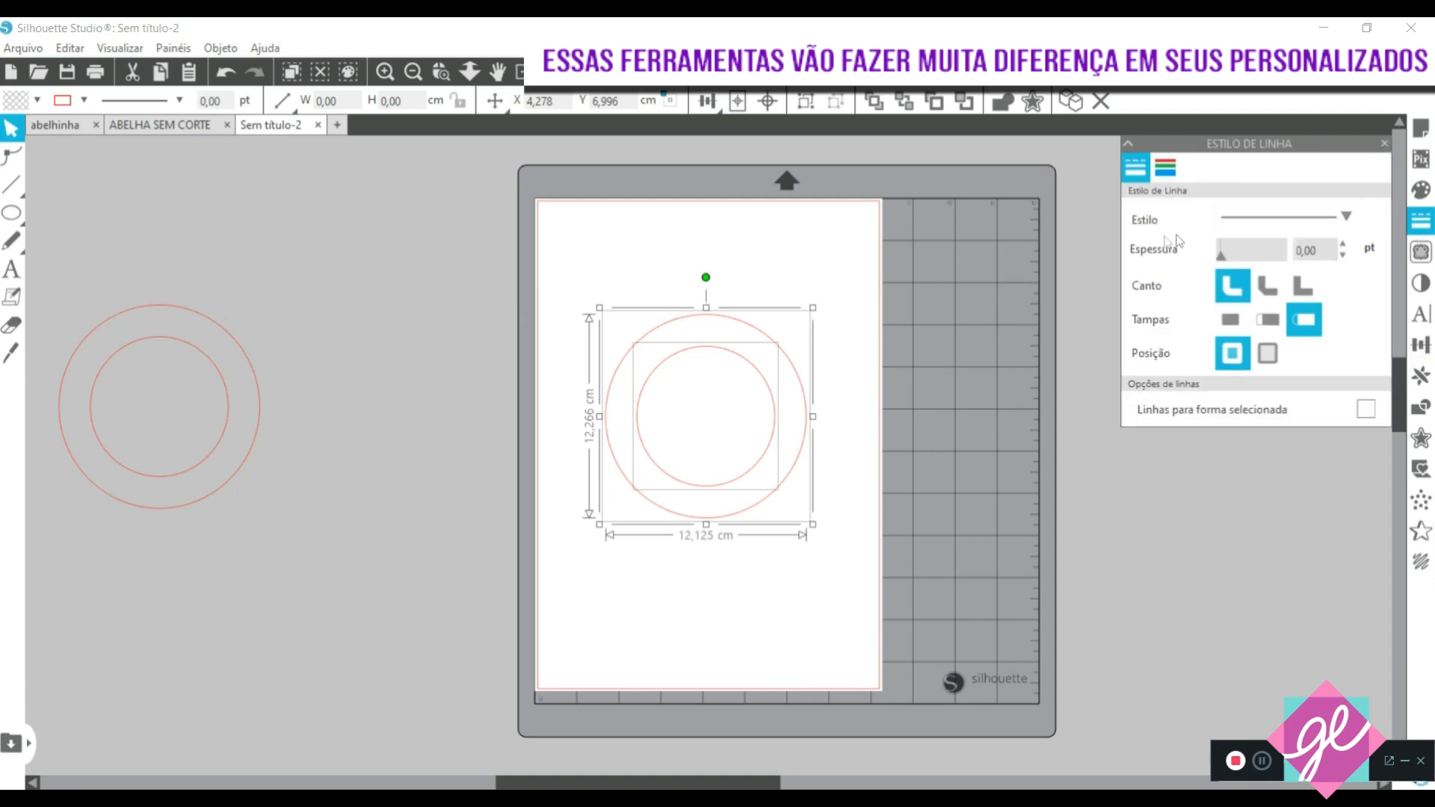
pyautogui.click(1309, 250)
pyautogui.write('1')
pyautogui.press('Return')
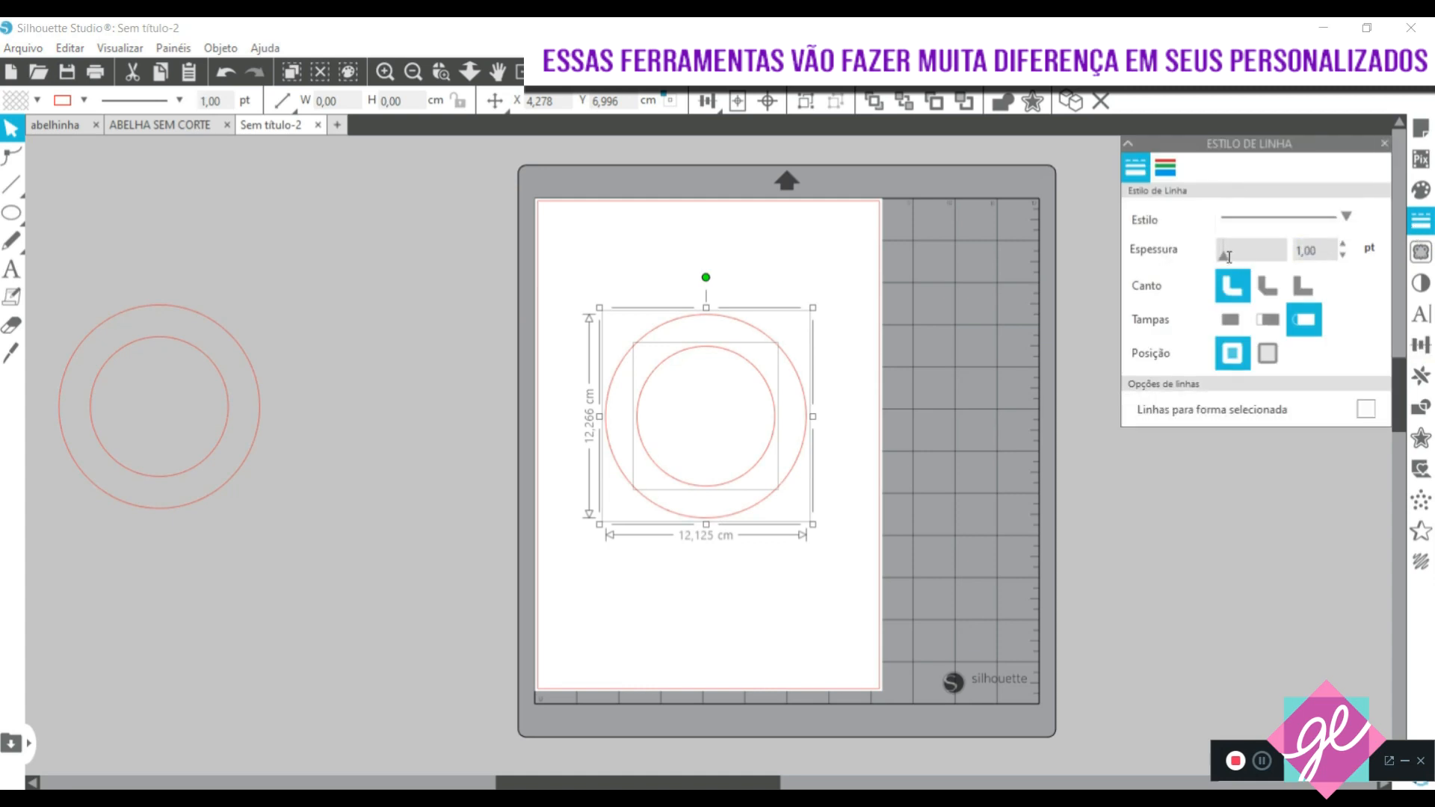
pyautogui.click(466, 368)
# Check the print preview again for the circles' thickened outlines, and close it
pyautogui.click(23, 48)
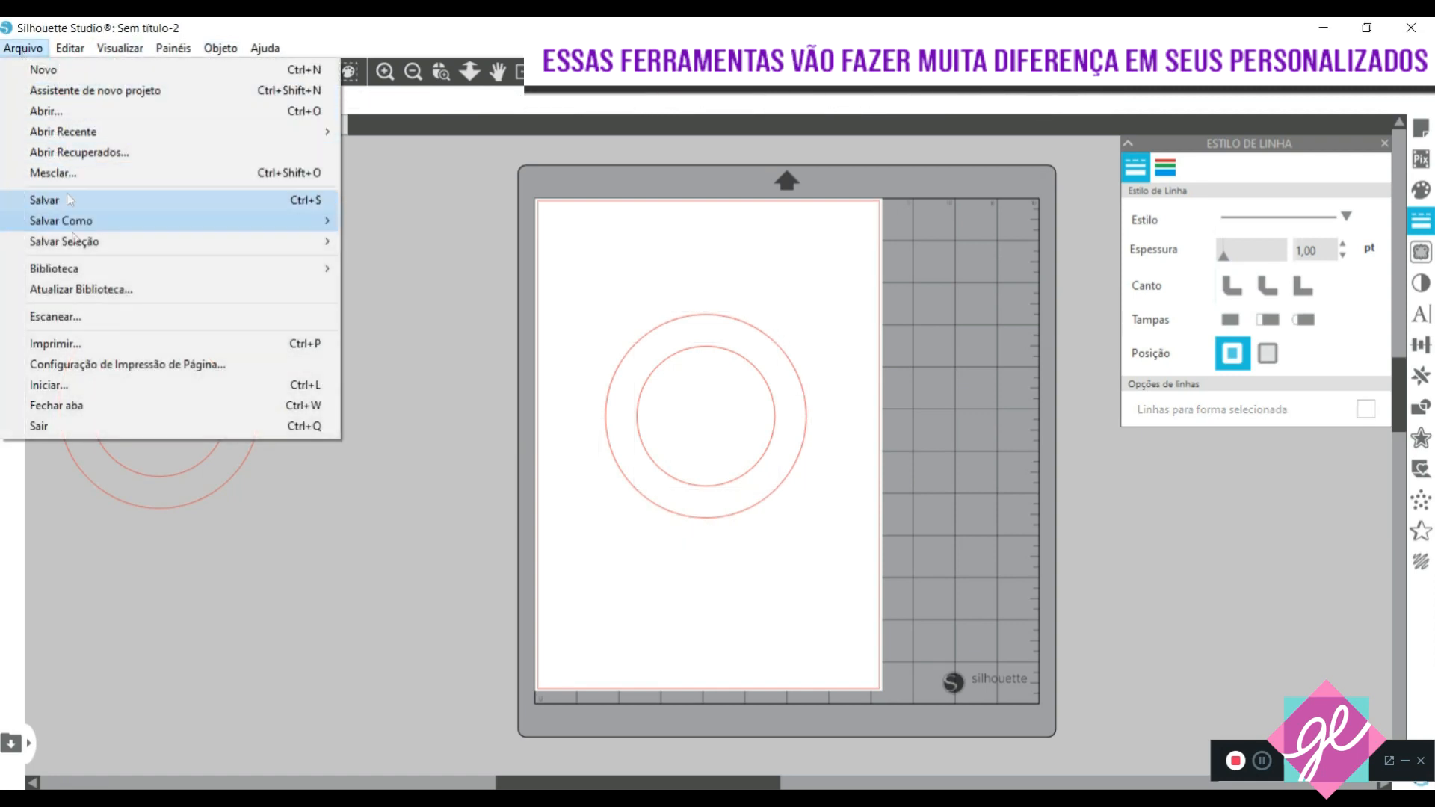
pyautogui.click(75, 349)
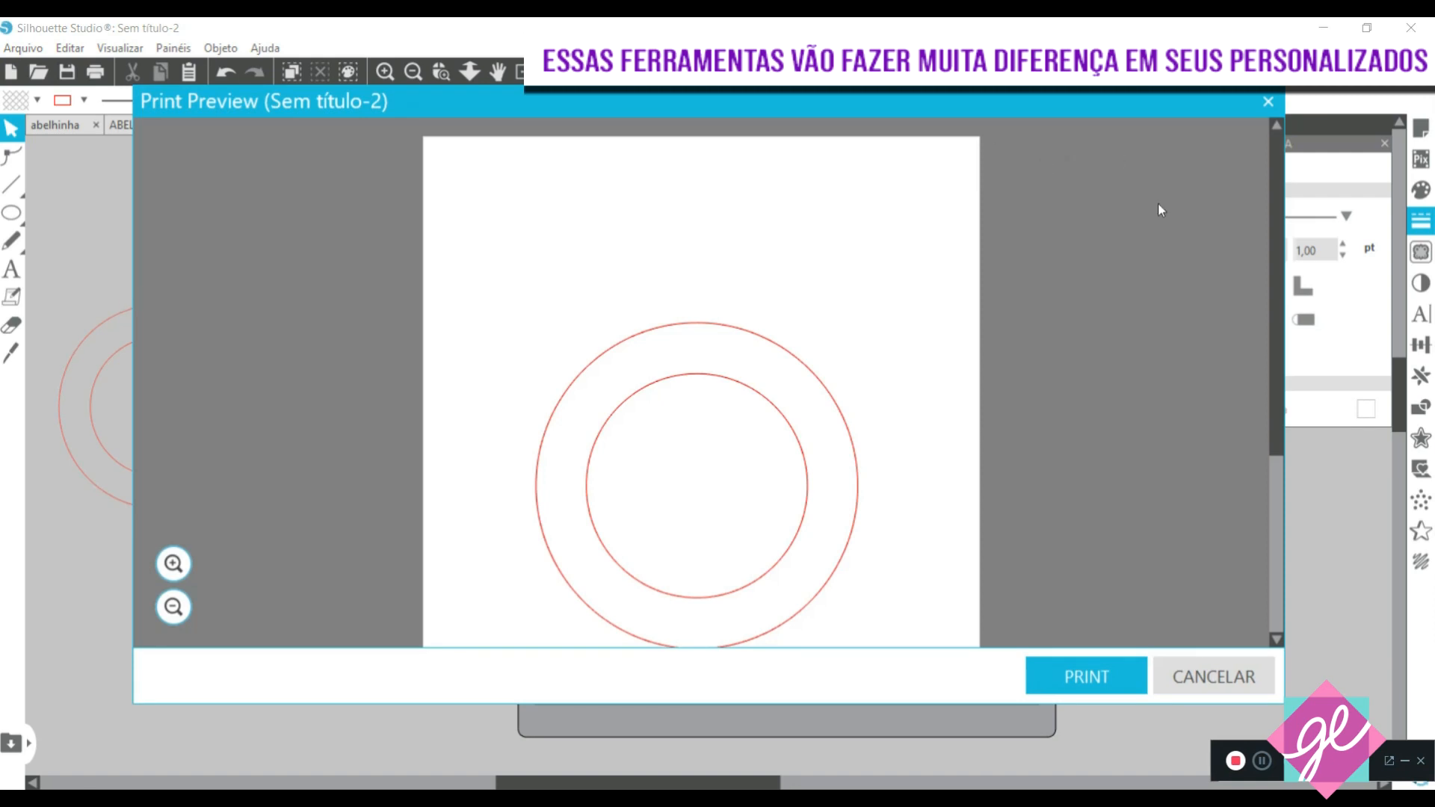
pyautogui.scroll(-2, 1255, 299)
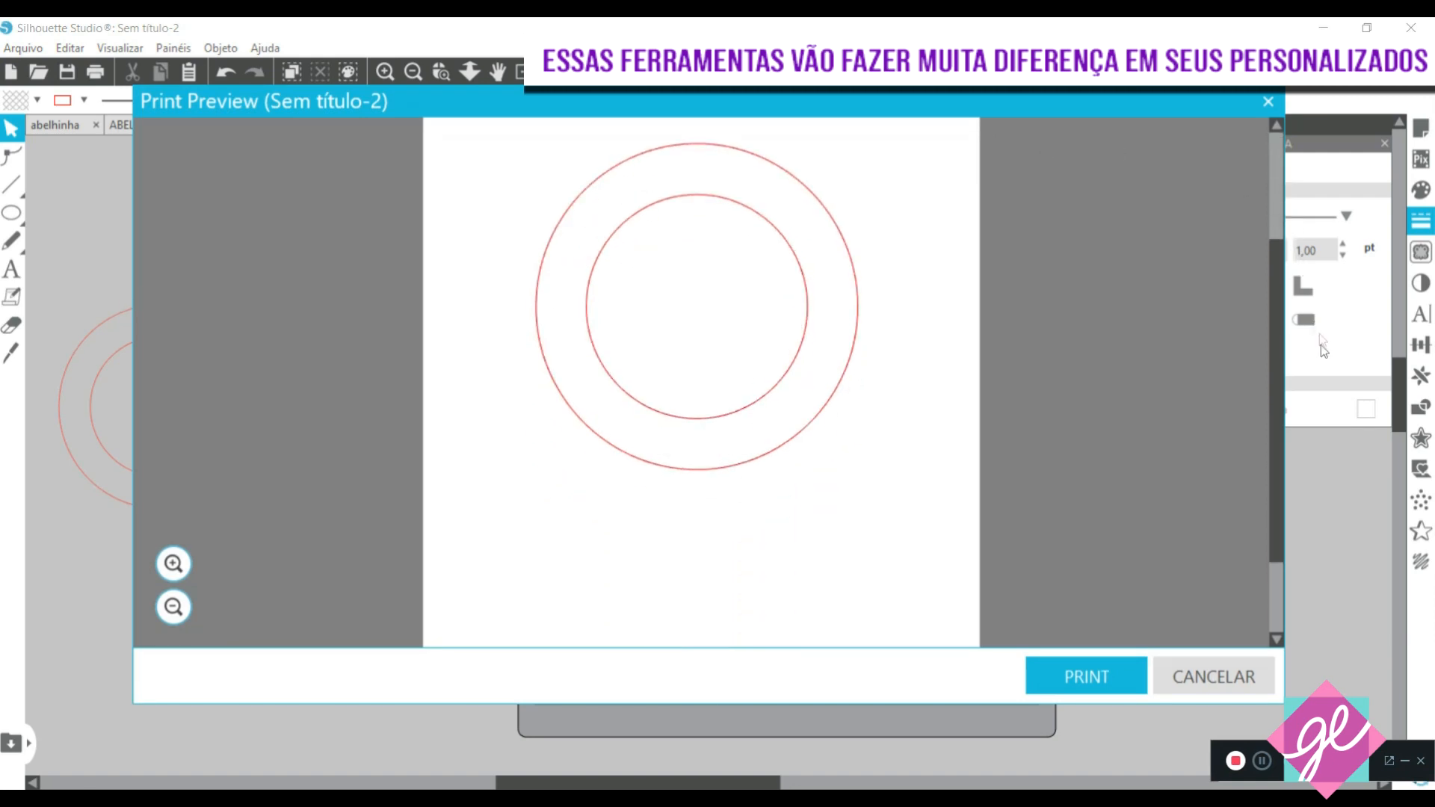
pyautogui.scroll(2, 1325, 292)
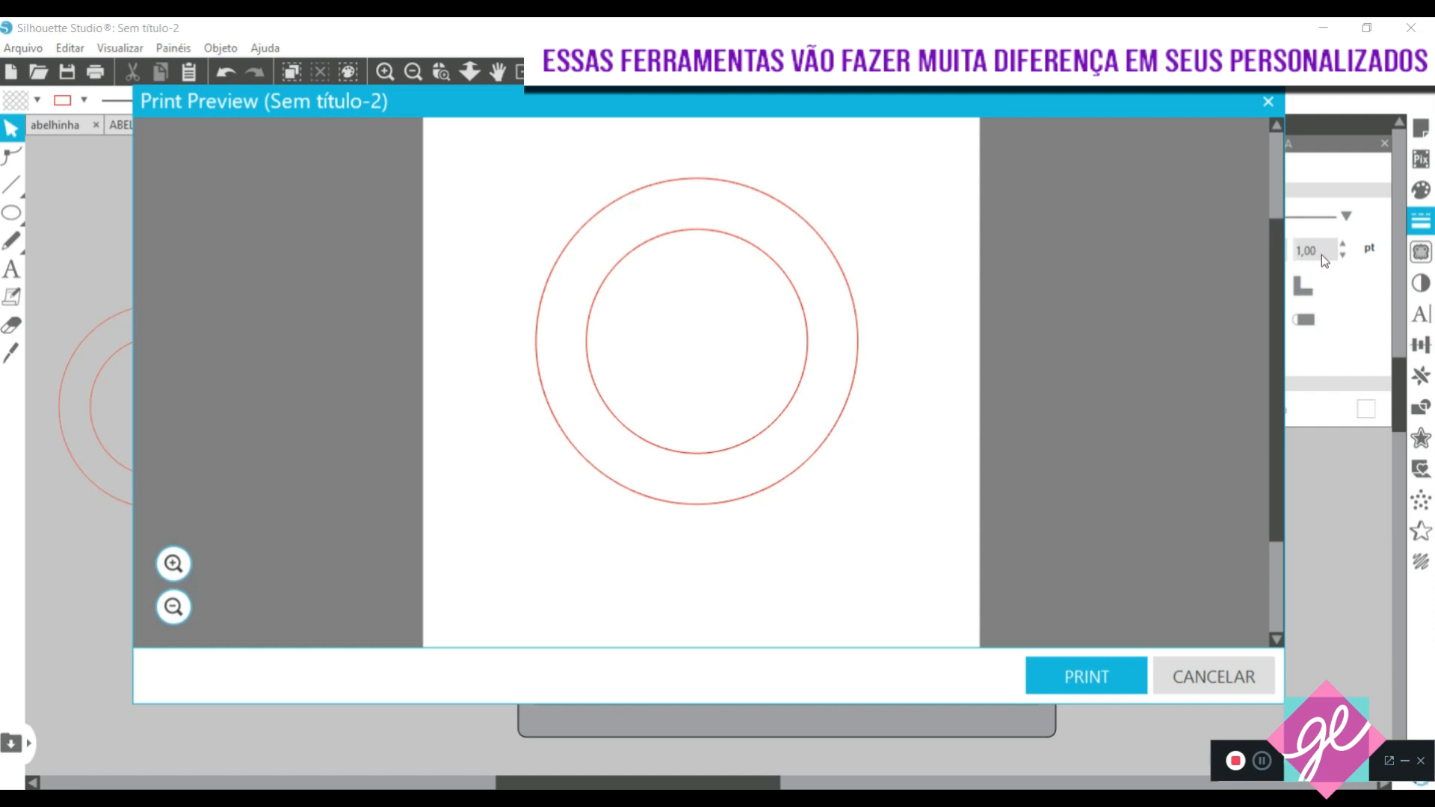
pyautogui.click(1269, 103)
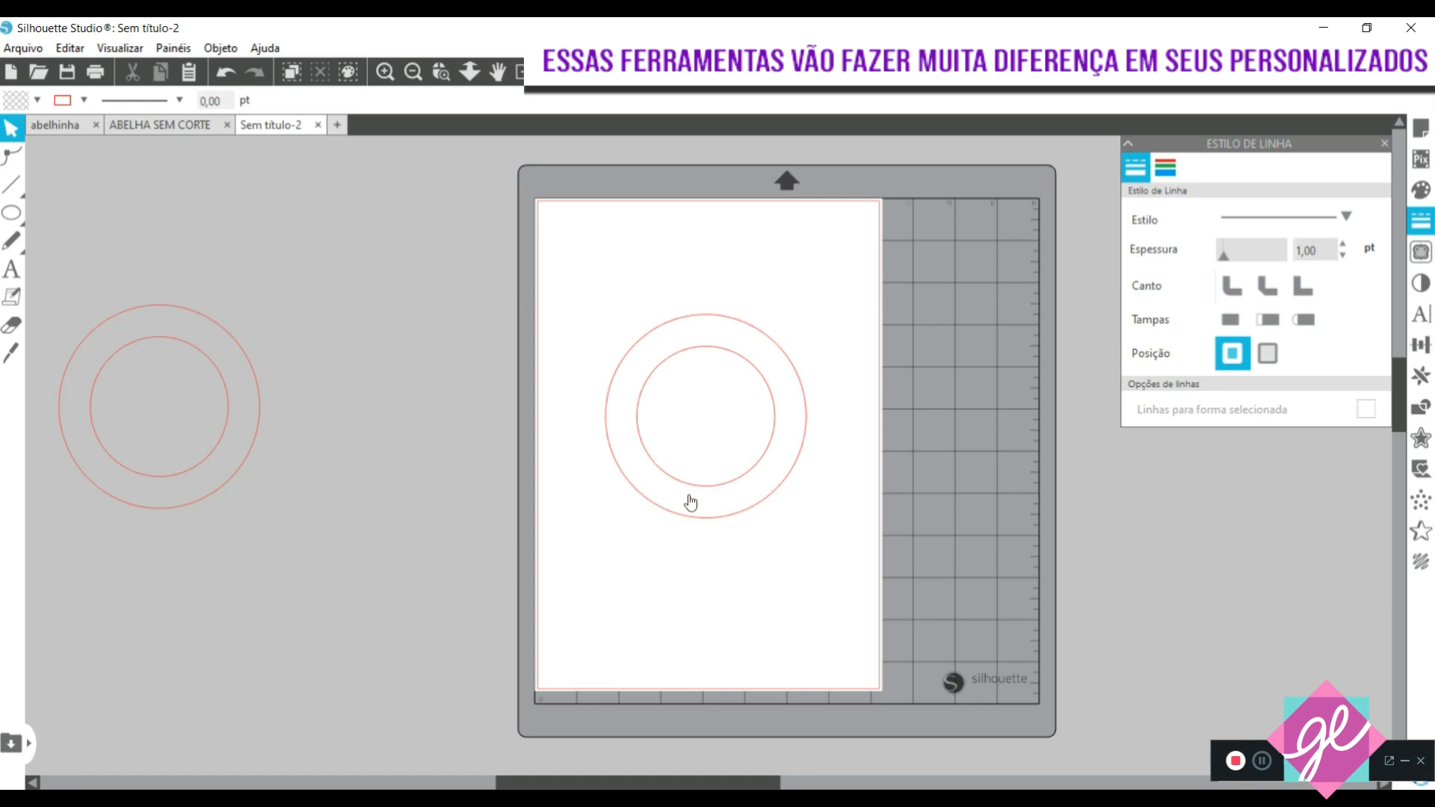
# Separate the circles on the page, moving the large one up and left and the small one up and right
pyautogui.moveTo(750, 330); pyautogui.dragTo(676, 279)
pyautogui.moveTo(762, 366); pyautogui.dragTo(841, 329)
pyautogui.click(686, 396)
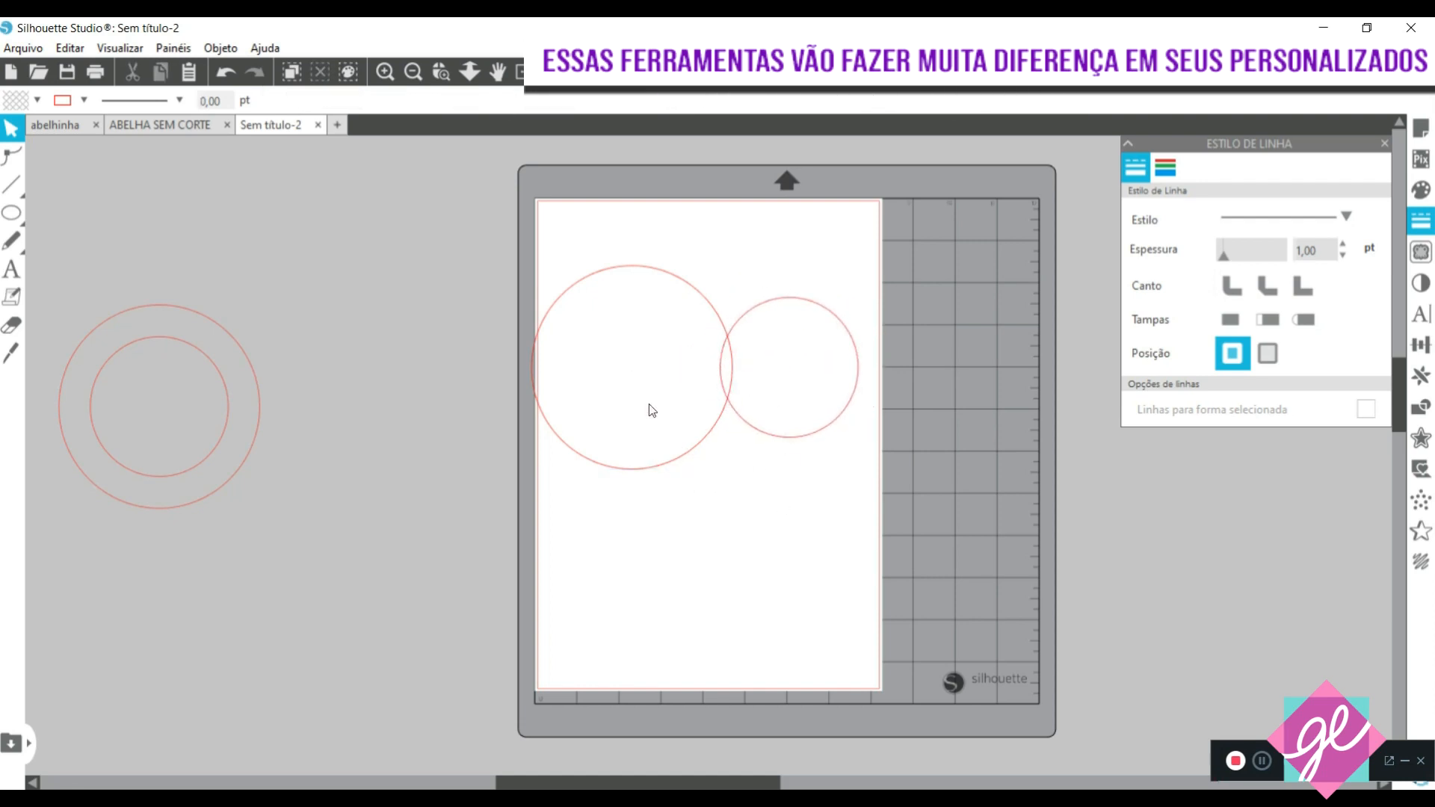
# Check the print preview again for the separated circles' outlines and their placement on the page
pyautogui.click(16, 52)
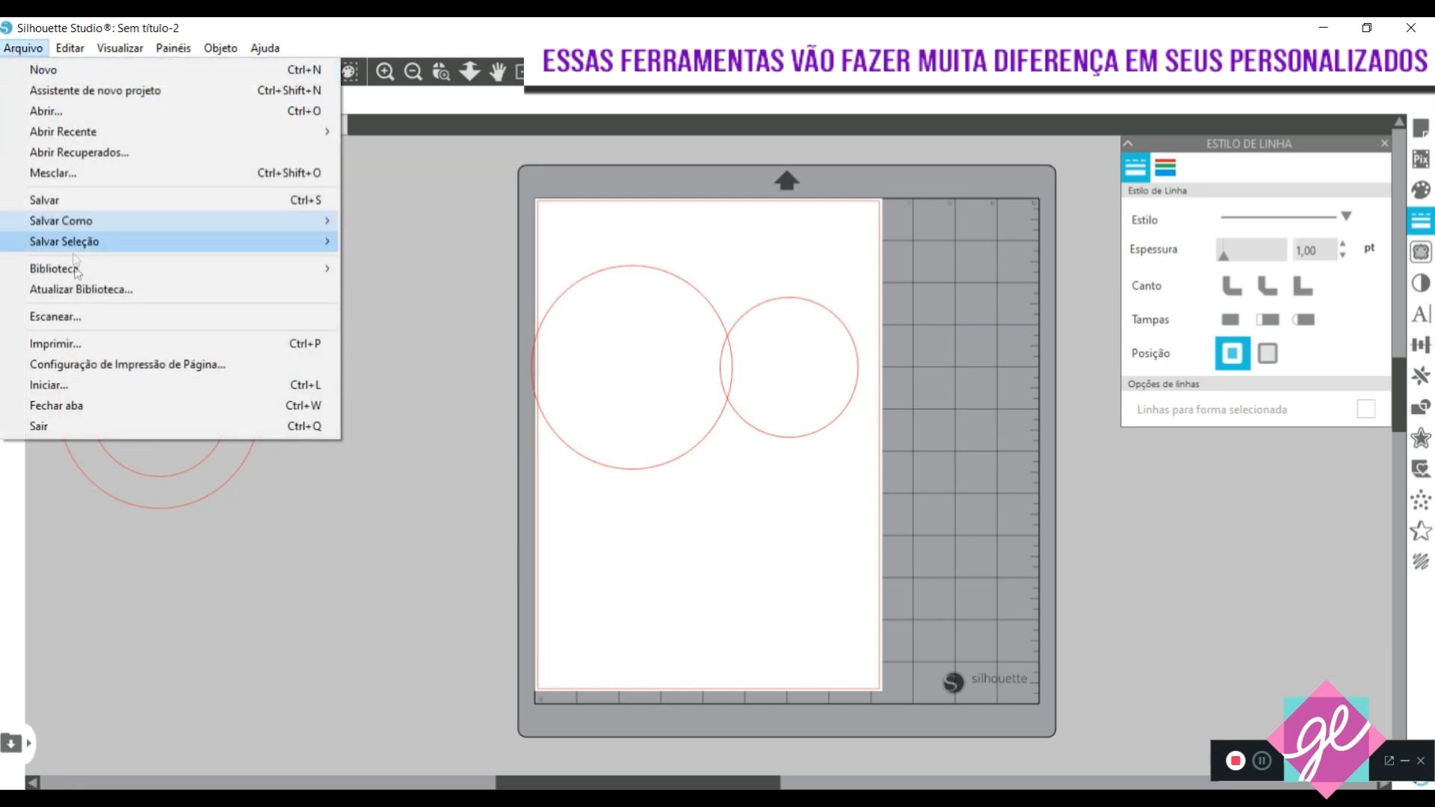
pyautogui.click(79, 341)
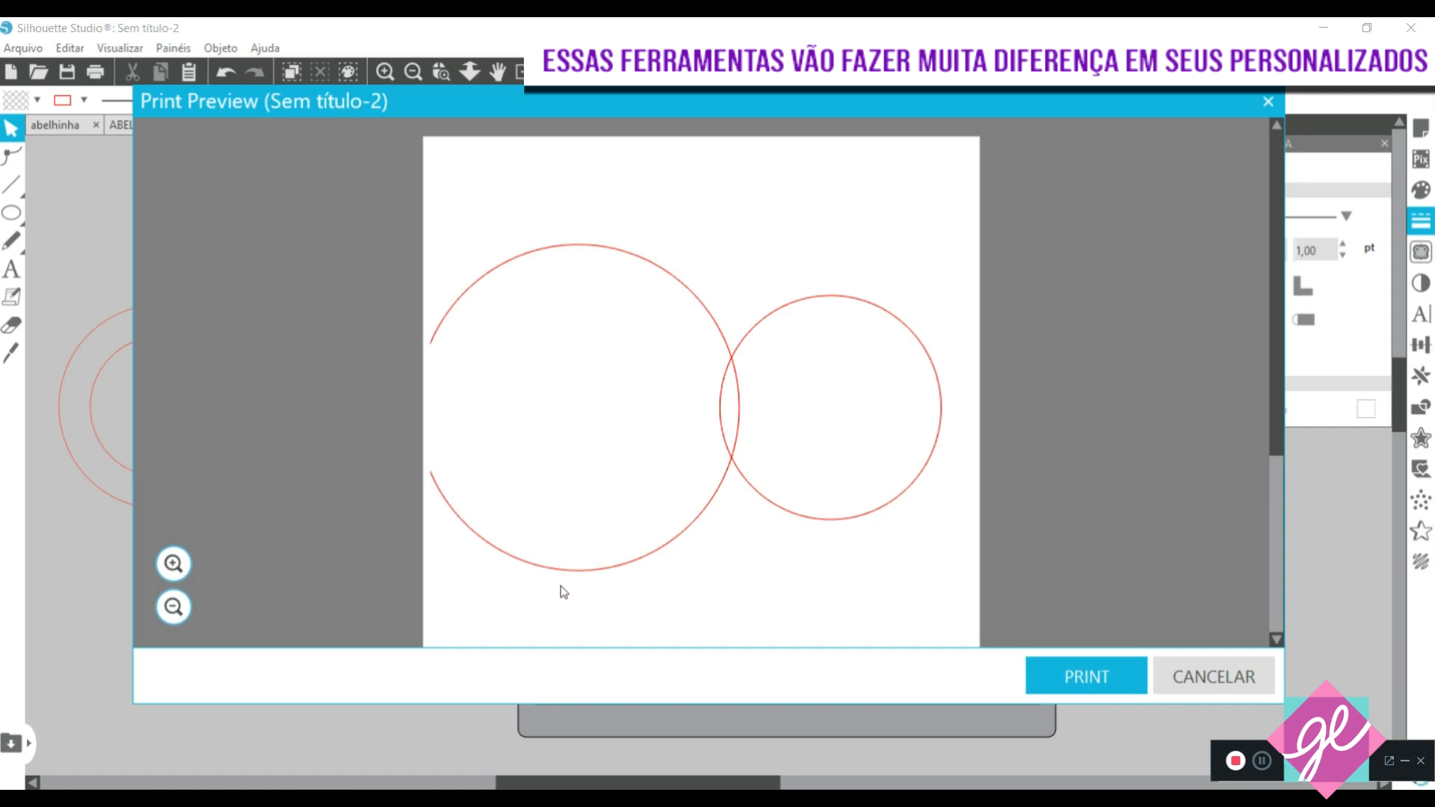
pyautogui.click(1262, 107)
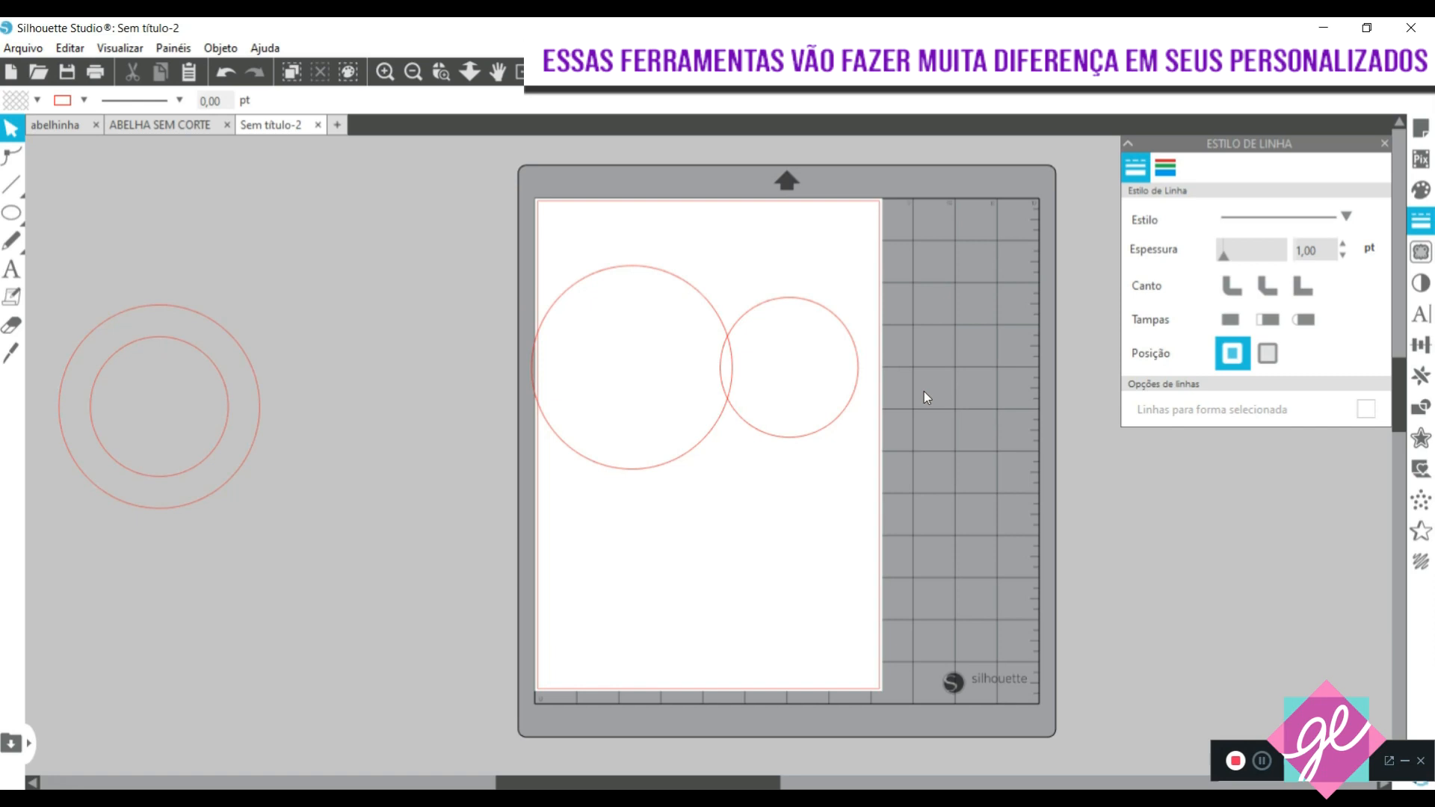
pyautogui.click(23, 49)
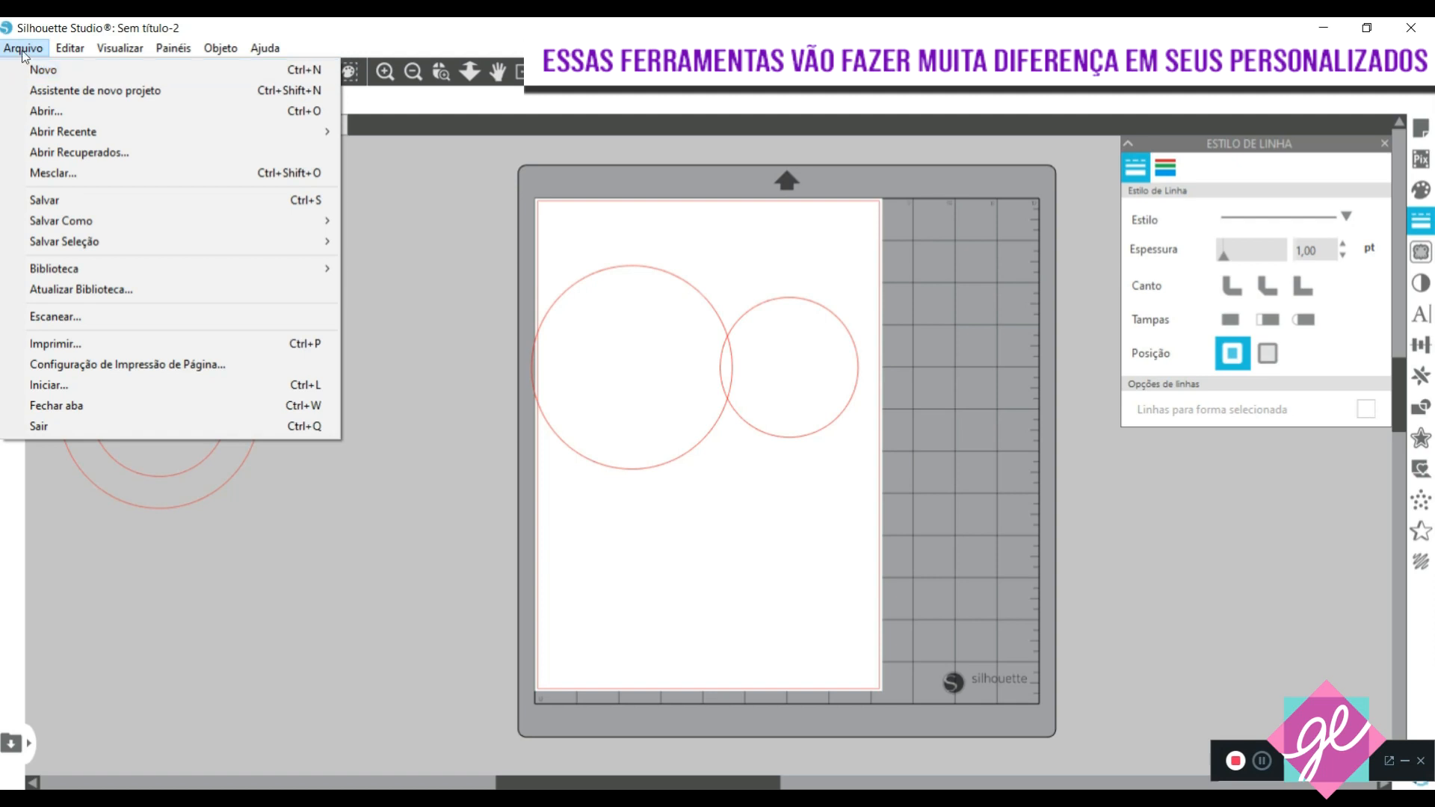
pyautogui.click(86, 350)
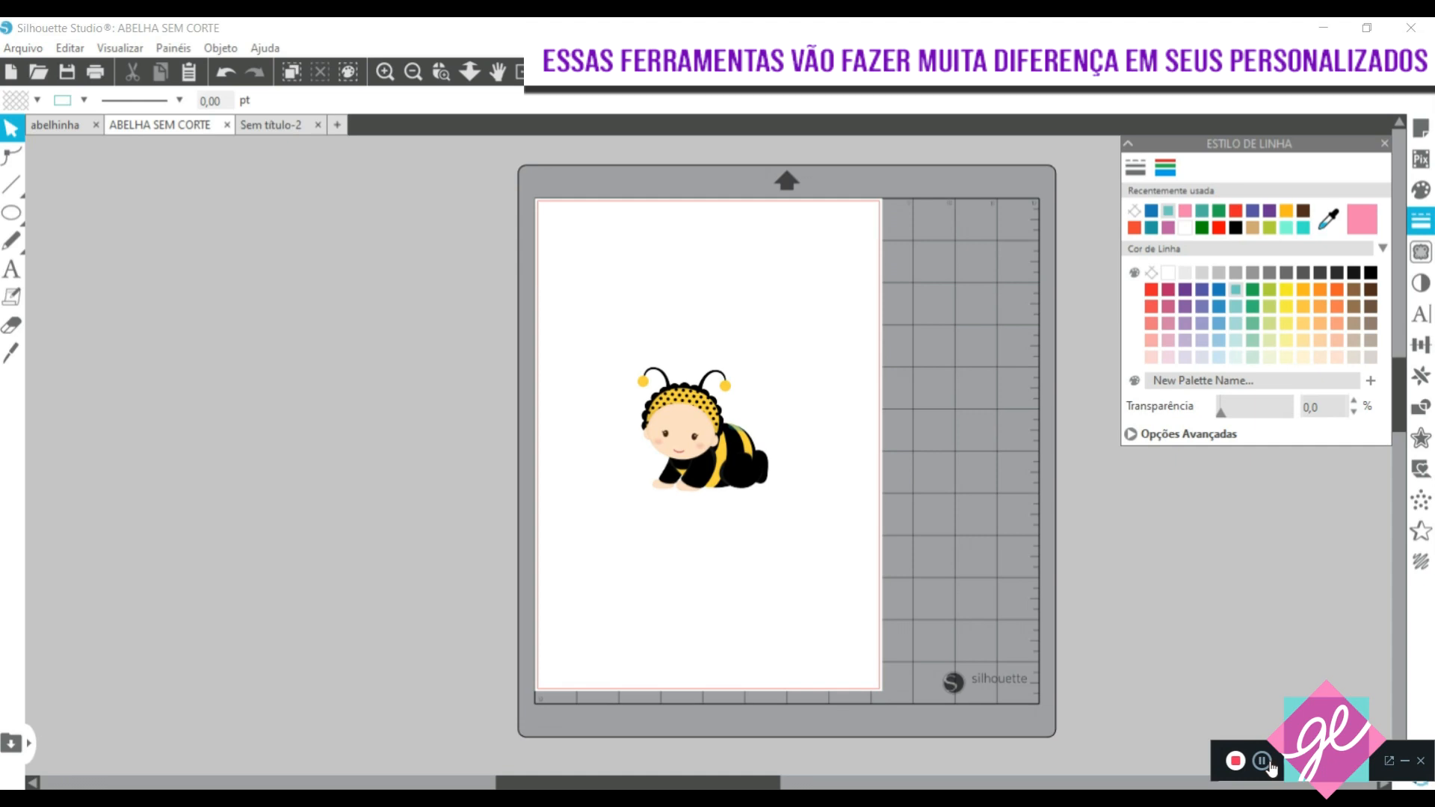
# Examine which cut lines the untraced bee picture has in the send-to-cut view, and return to the design
pyautogui.moveTo(722, 407); pyautogui.dragTo(367, 373)
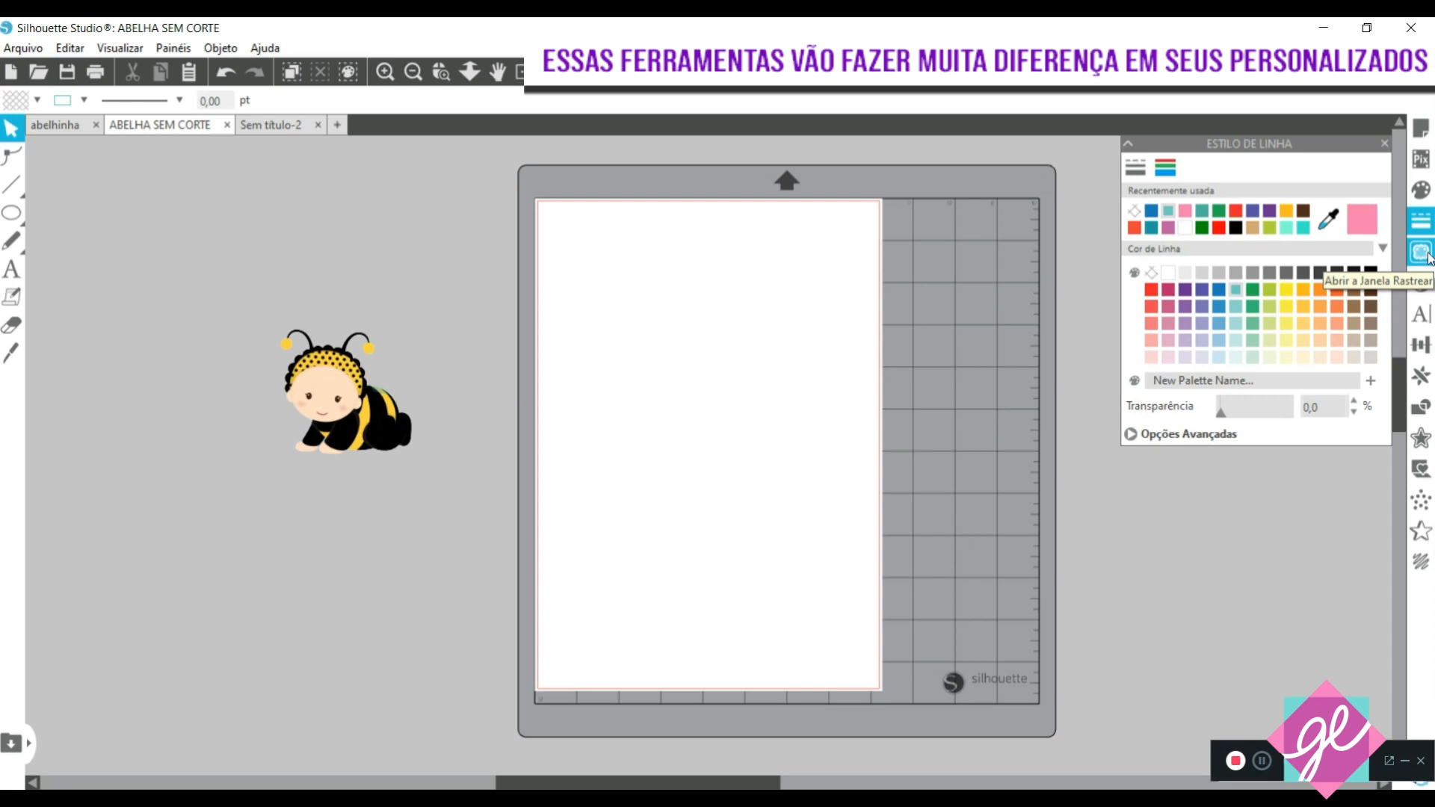
pyautogui.hotkey('ctrl', 'z')
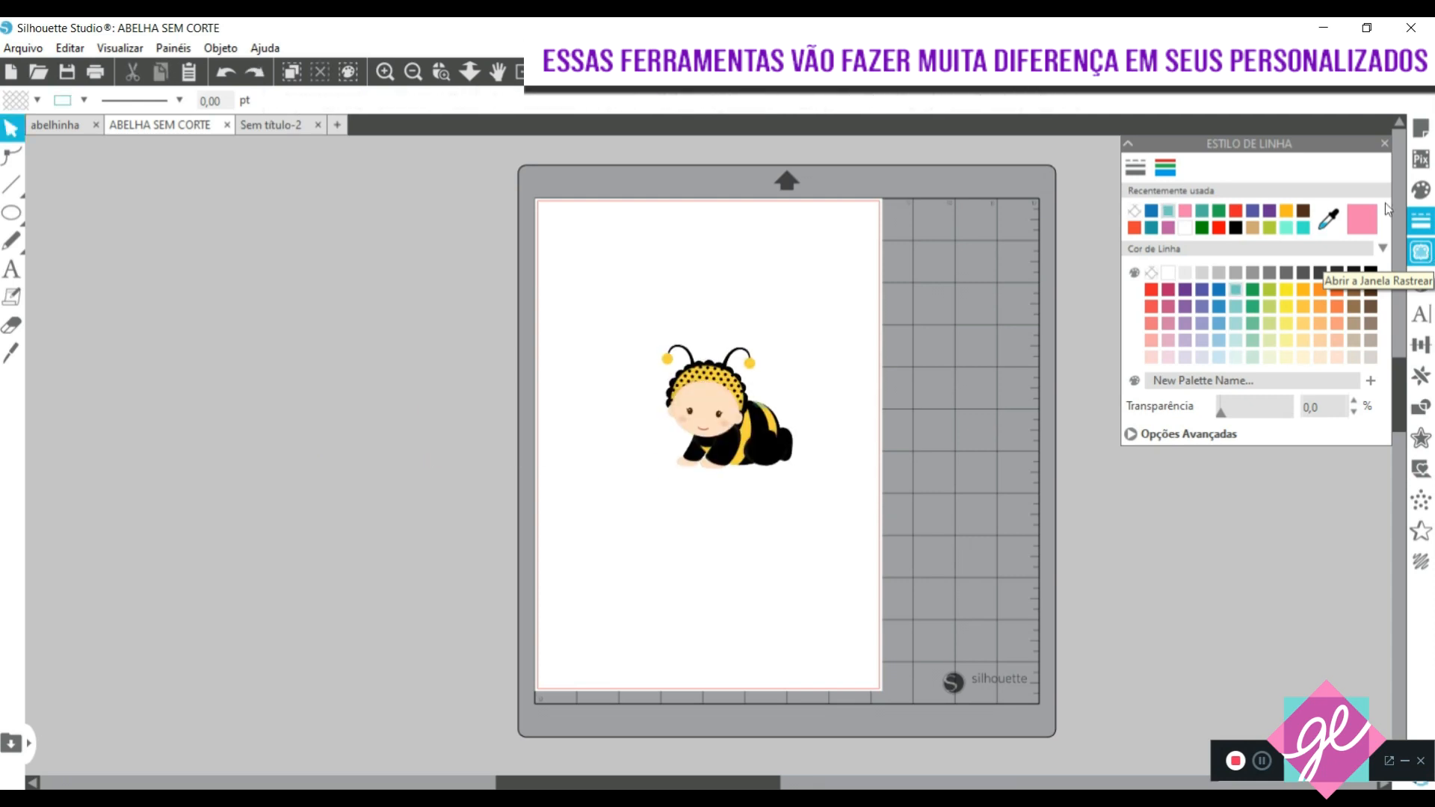
pyautogui.click(1389, 88)
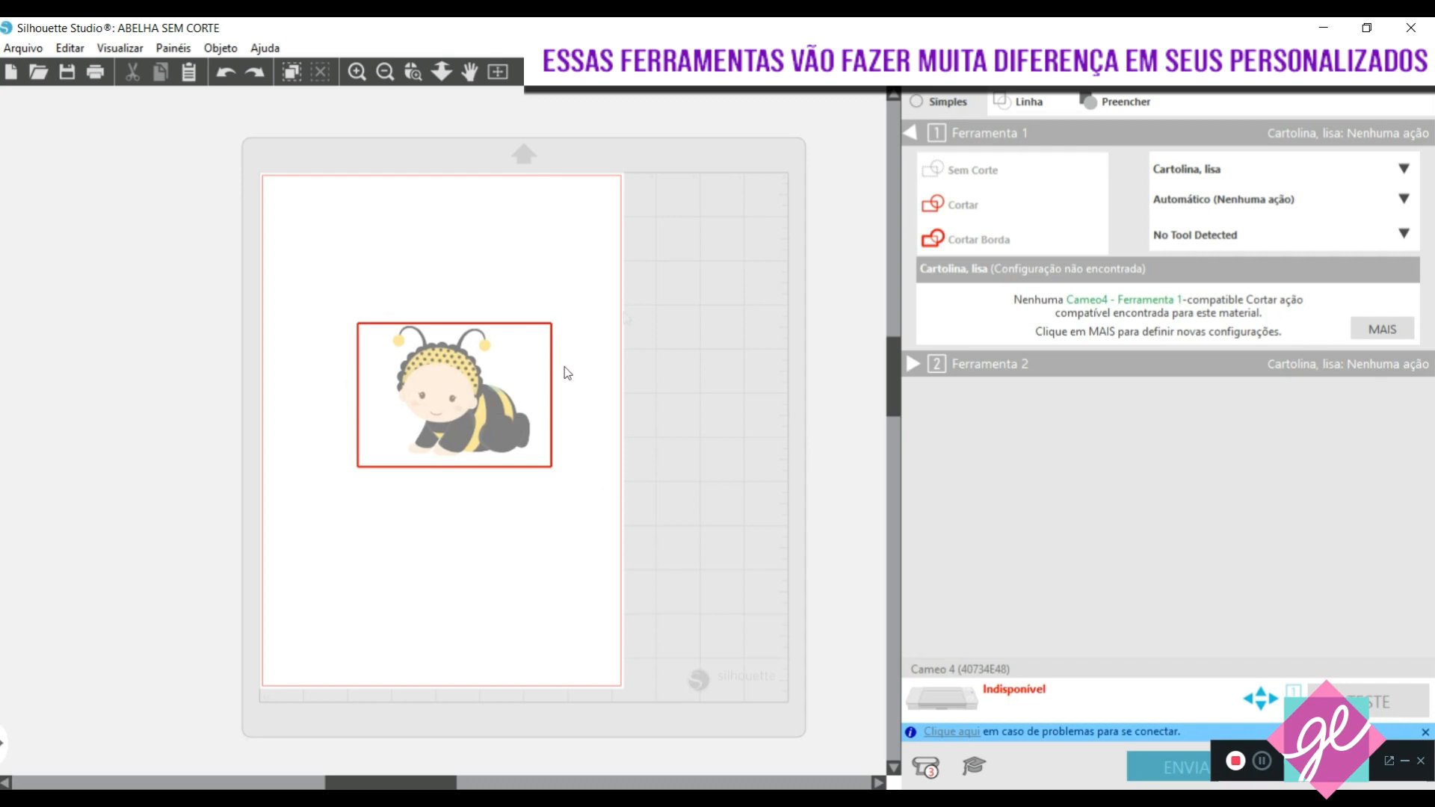
pyautogui.click(983, 84)
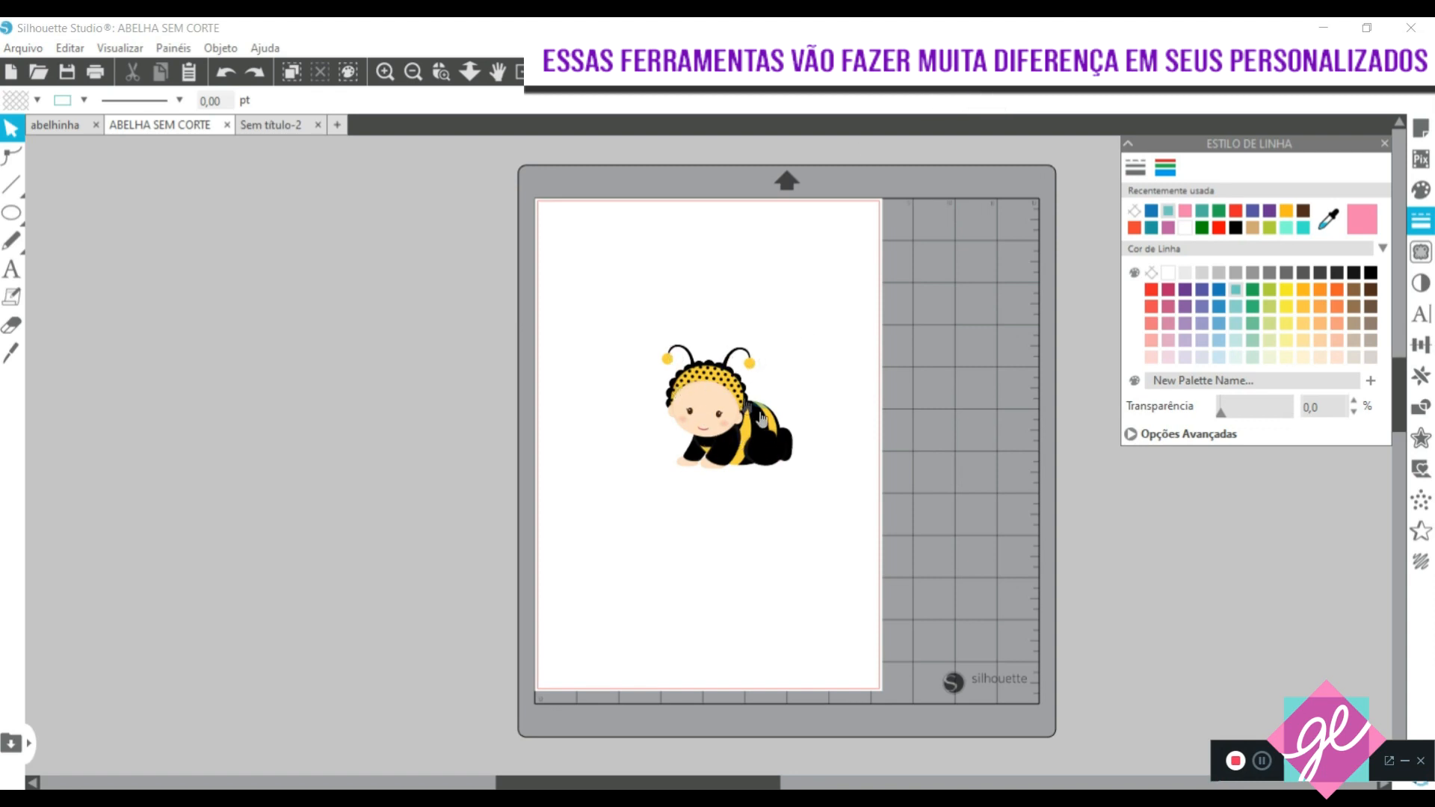
# Trace the bee's outer edge, using a trace area of about 11.5 × 8.6 cm around it and a threshold of 100%
pyautogui.click(715, 392)
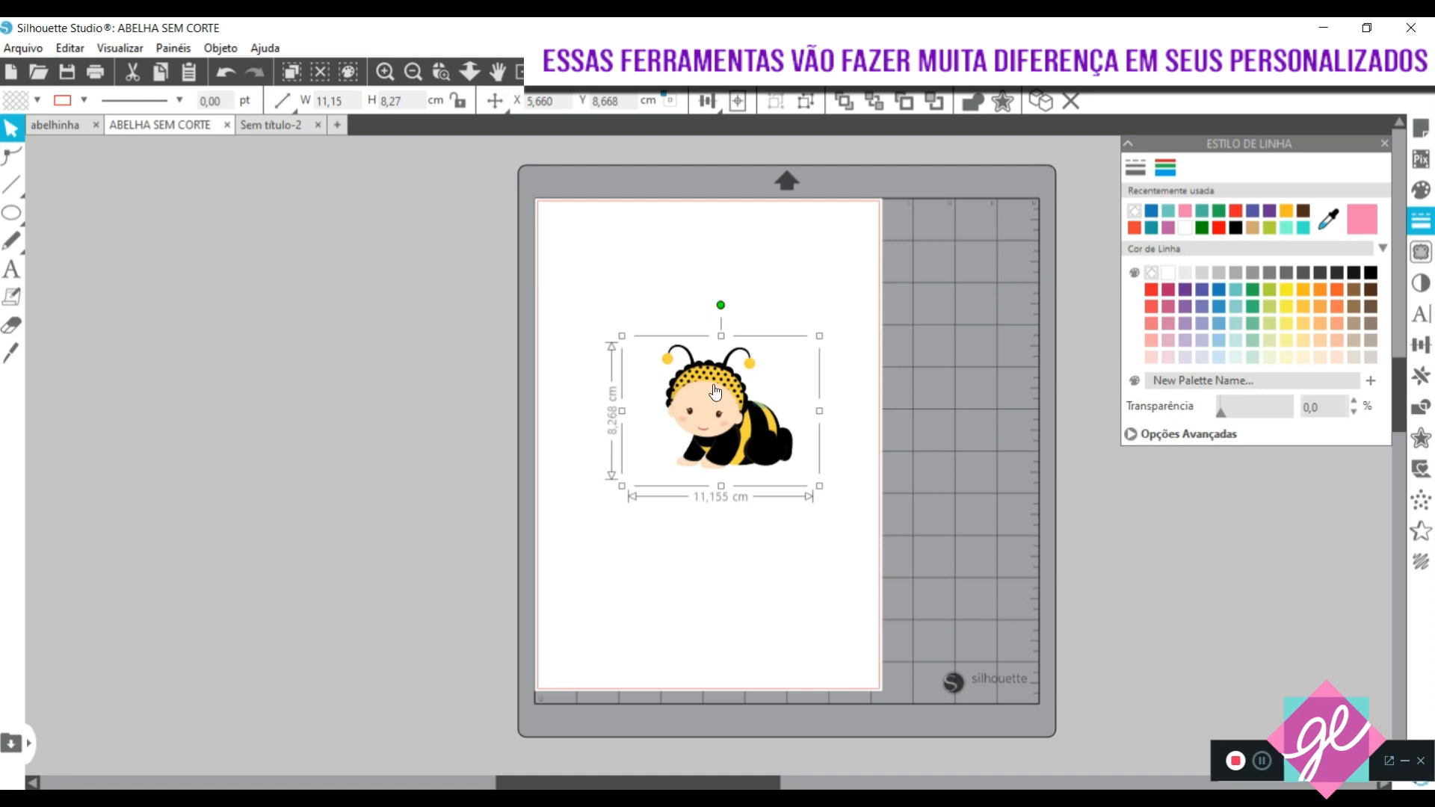
pyautogui.click(1418, 254)
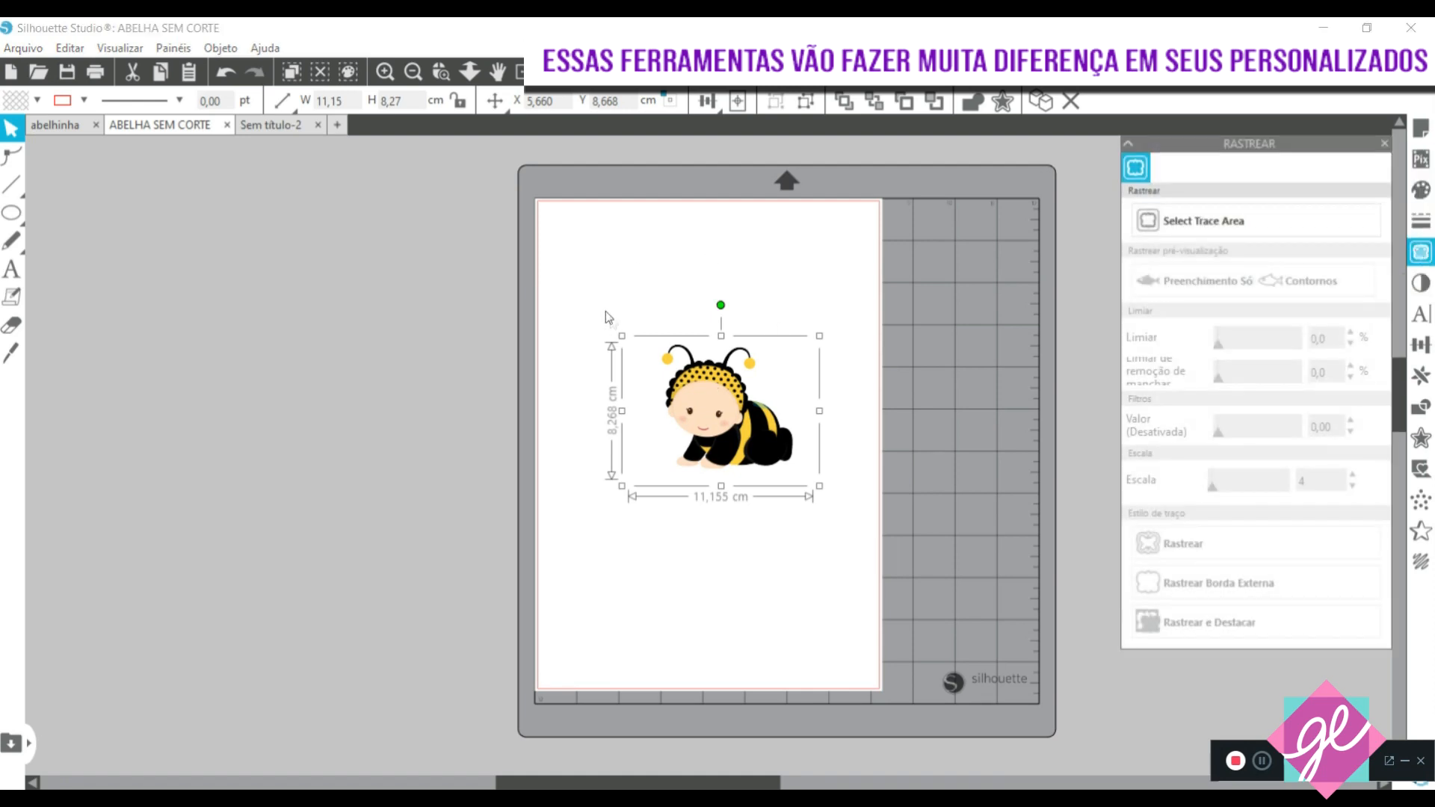
pyautogui.click(1205, 217)
pyautogui.moveTo(635, 334)
pyautogui.mouseDown()
pyautogui.moveTo(826, 460)
pyautogui.moveTo(830, 478)
pyautogui.mouseUp()
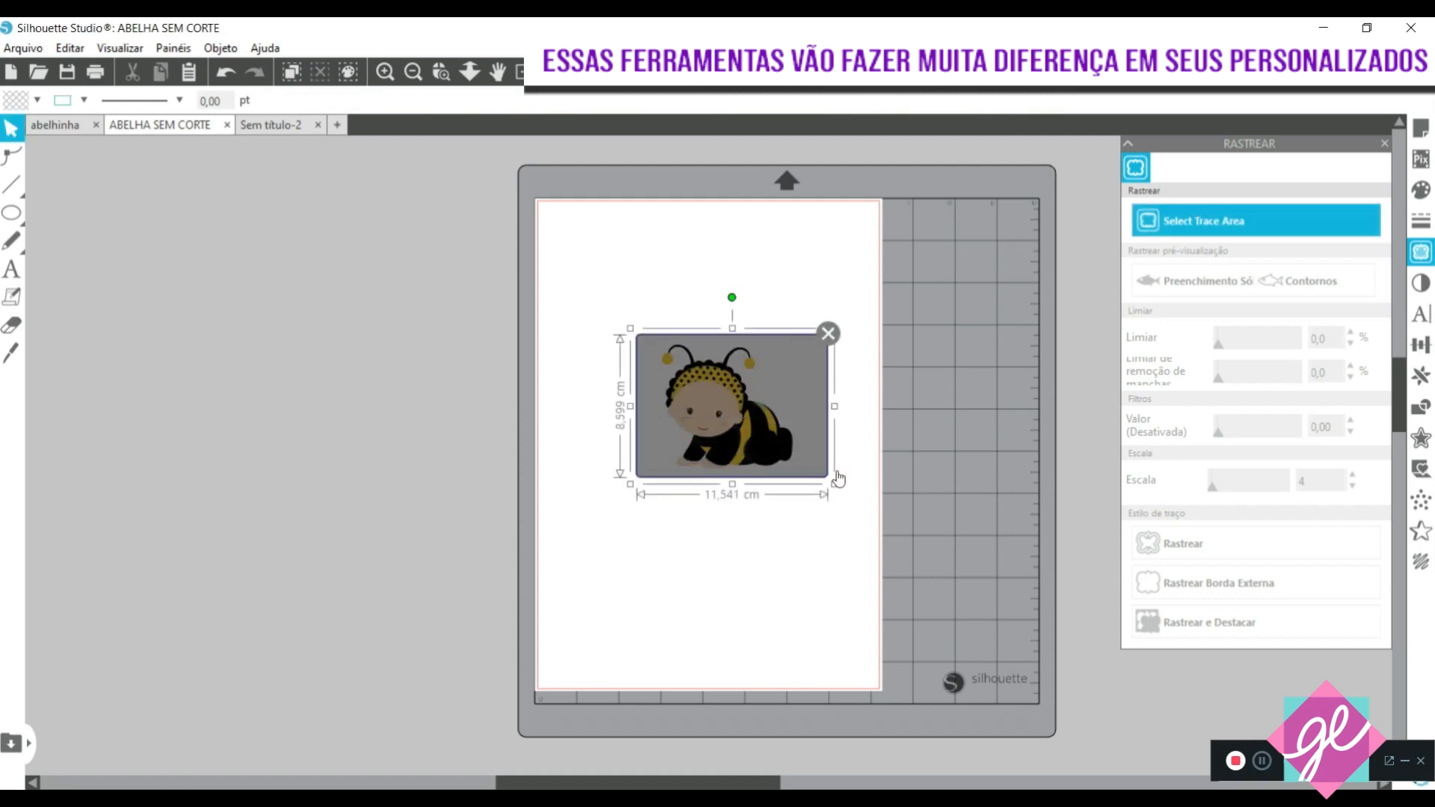
pyautogui.moveTo(1255, 349); pyautogui.dragTo(1301, 348)
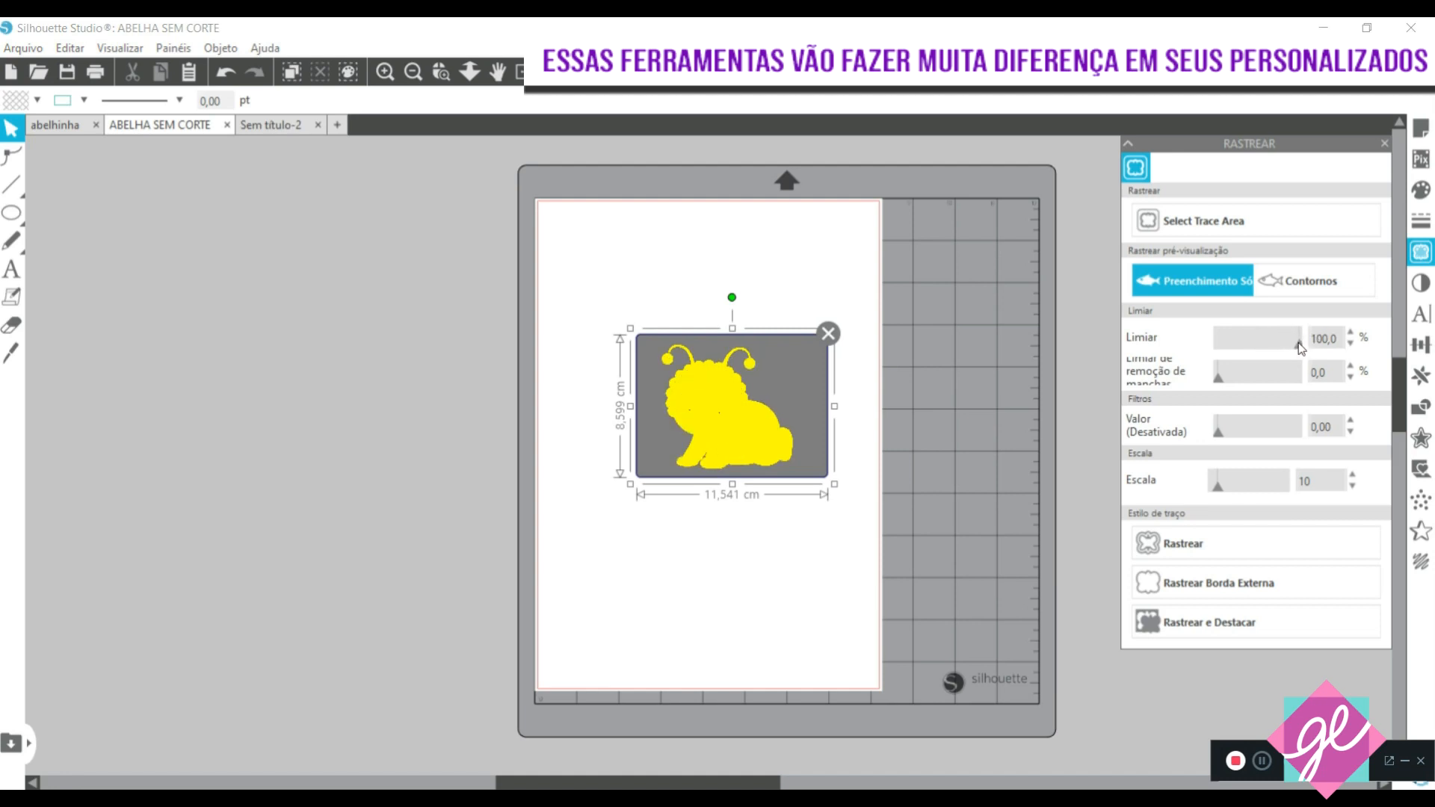
pyautogui.click(1239, 581)
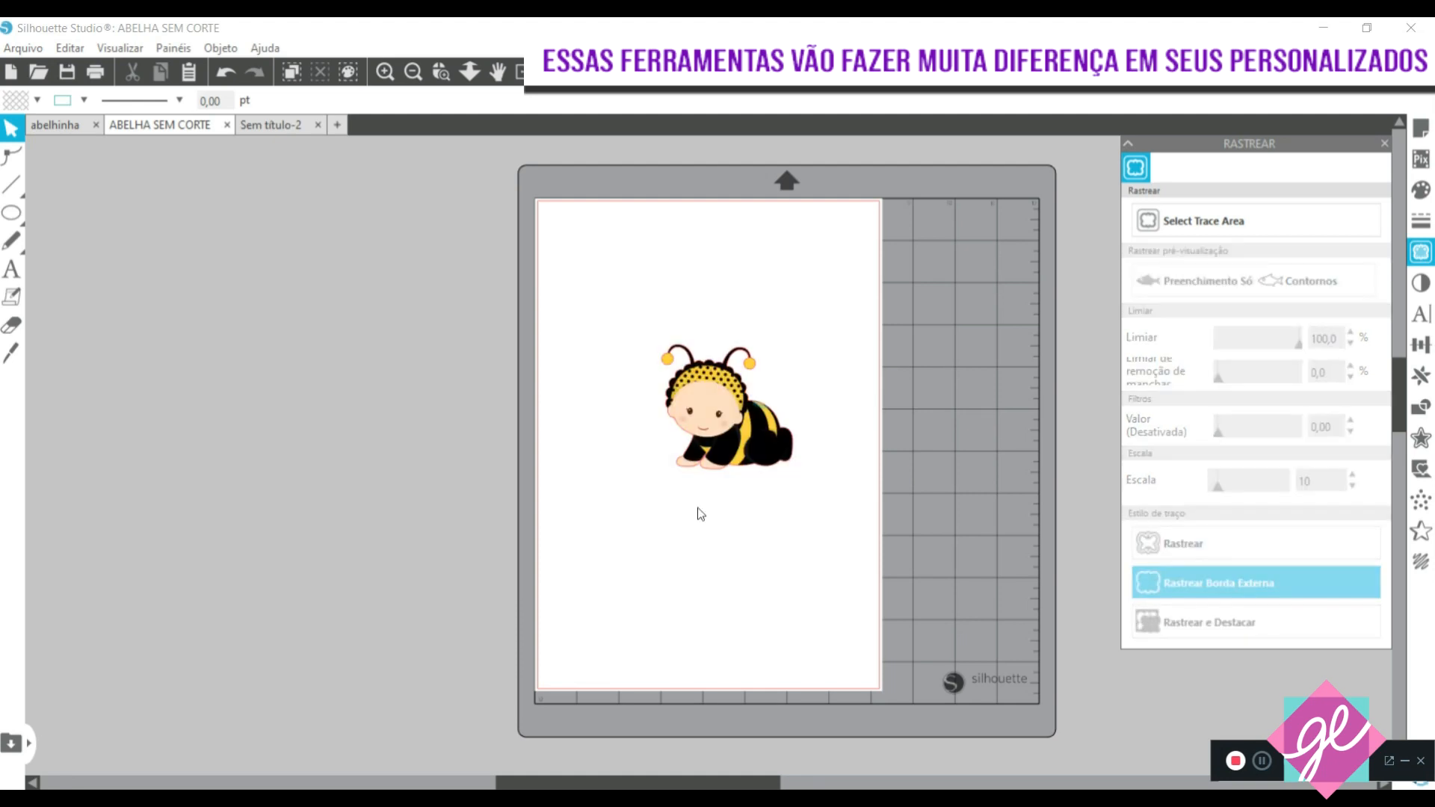
# Examine the traced bee's cut lines in the send-to-cut view, and return to the design
pyautogui.click(1332, 74)
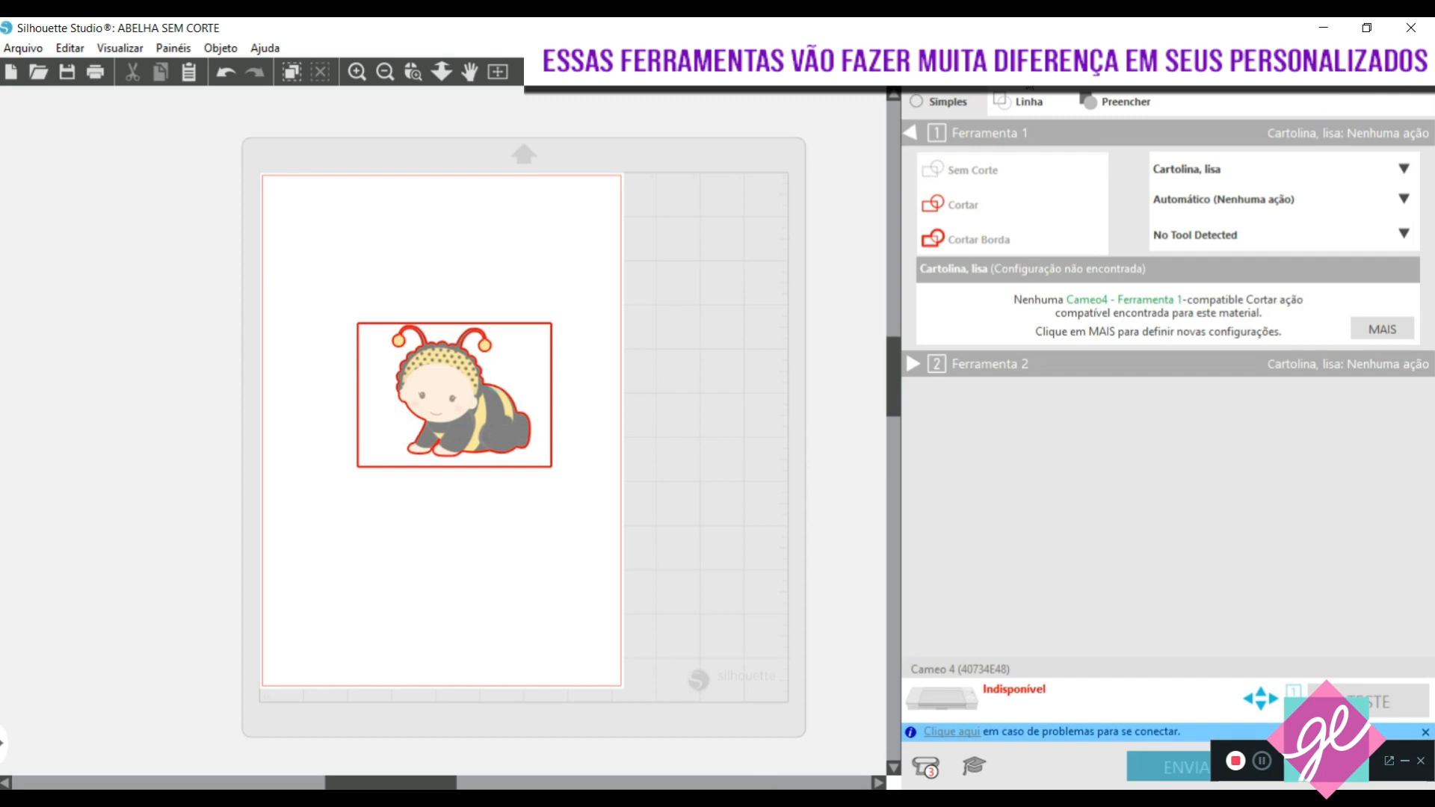
pyautogui.click(359, 71)
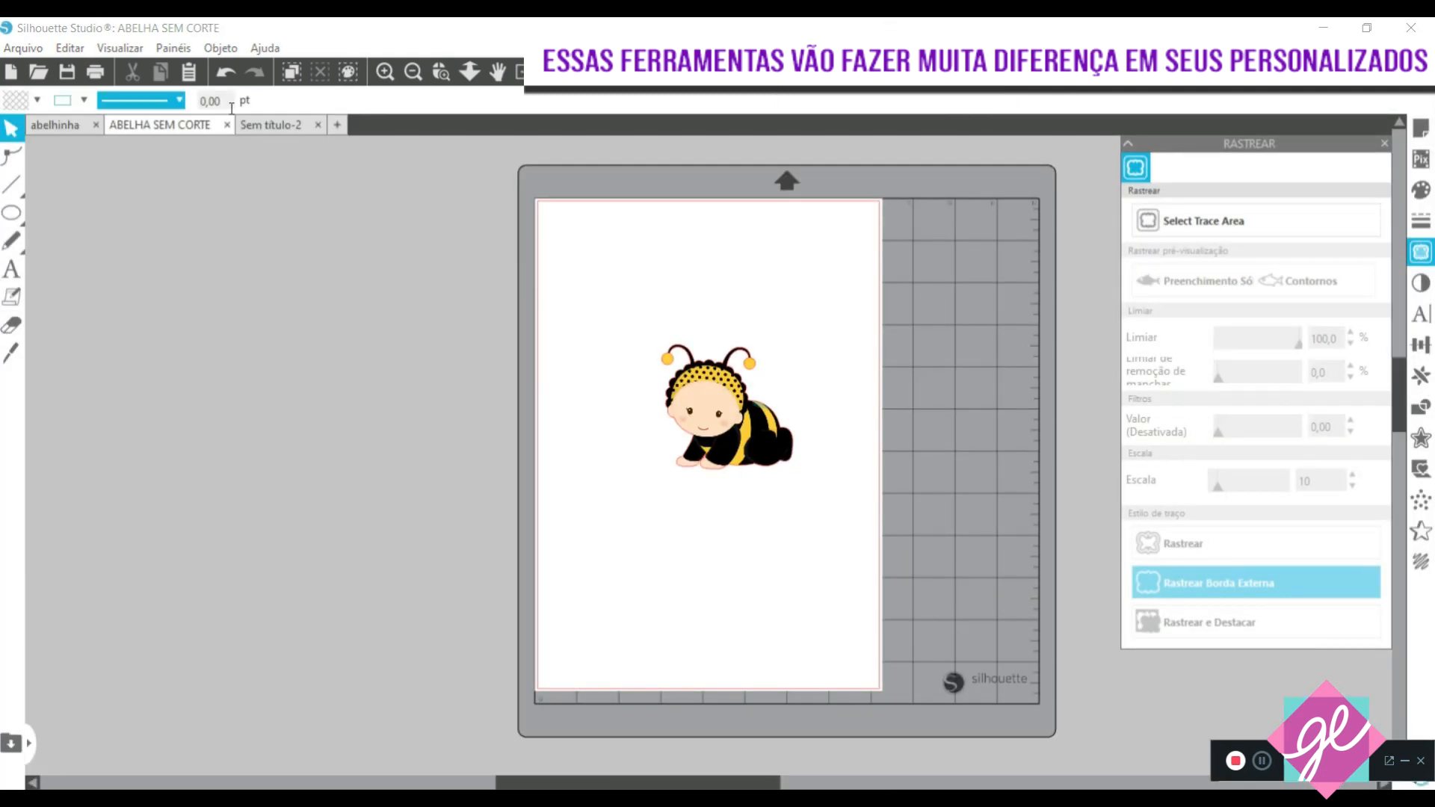
# Create a new blank document and open the bee image ae96c8778b2c4fbf4a3625b5c325debd from the IMAGENS DIVERSAS folder
pyautogui.click(337, 124)
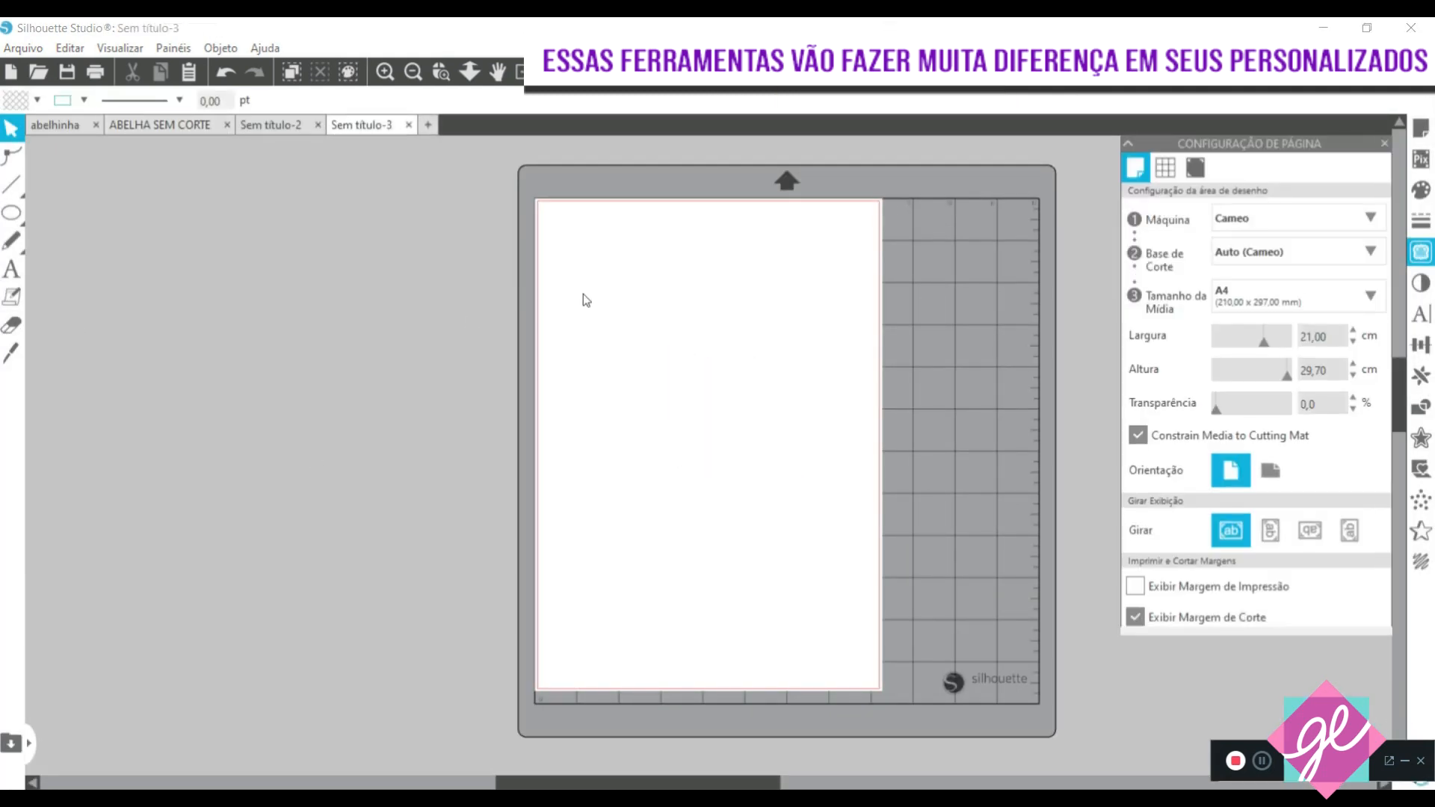
pyautogui.click(26, 48)
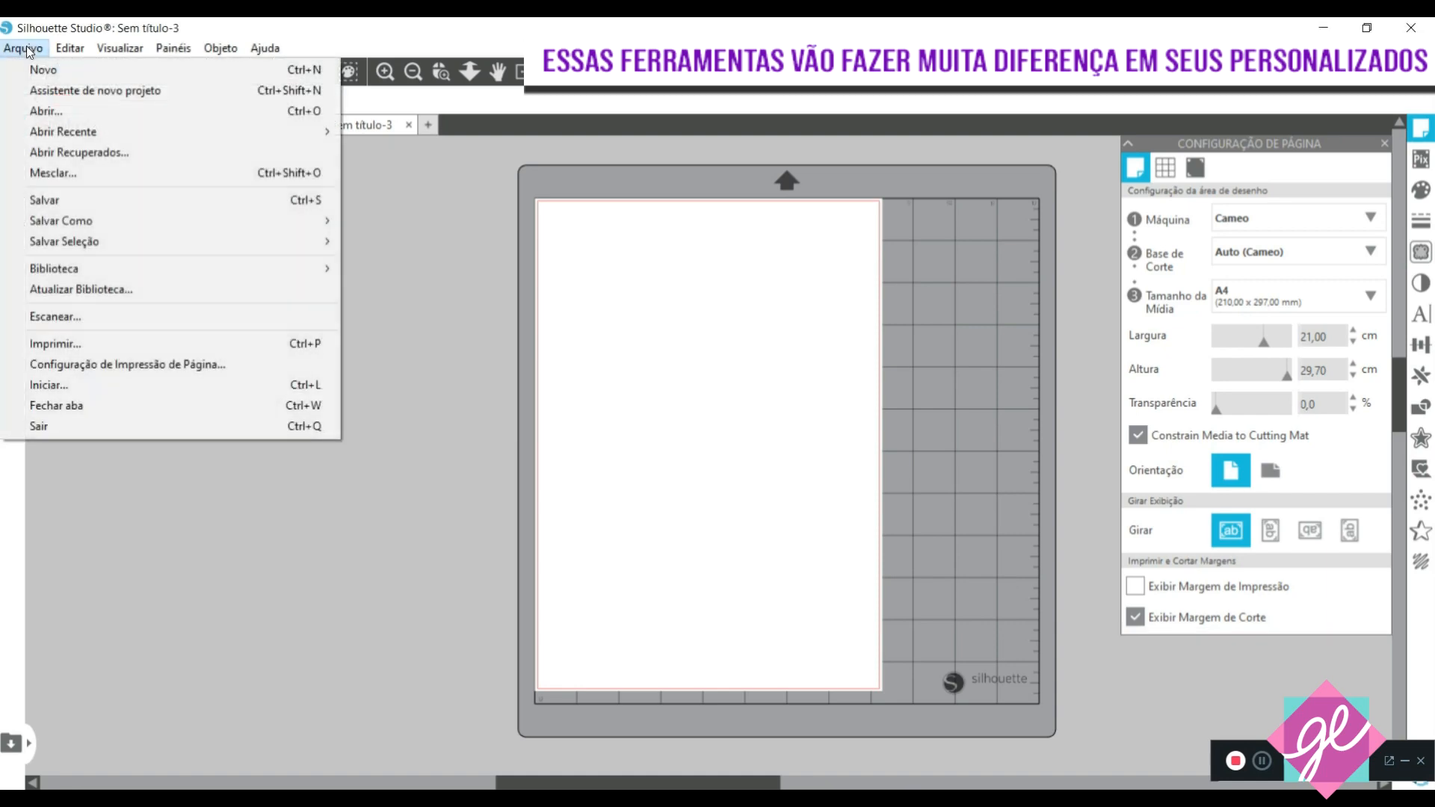
pyautogui.click(46, 112)
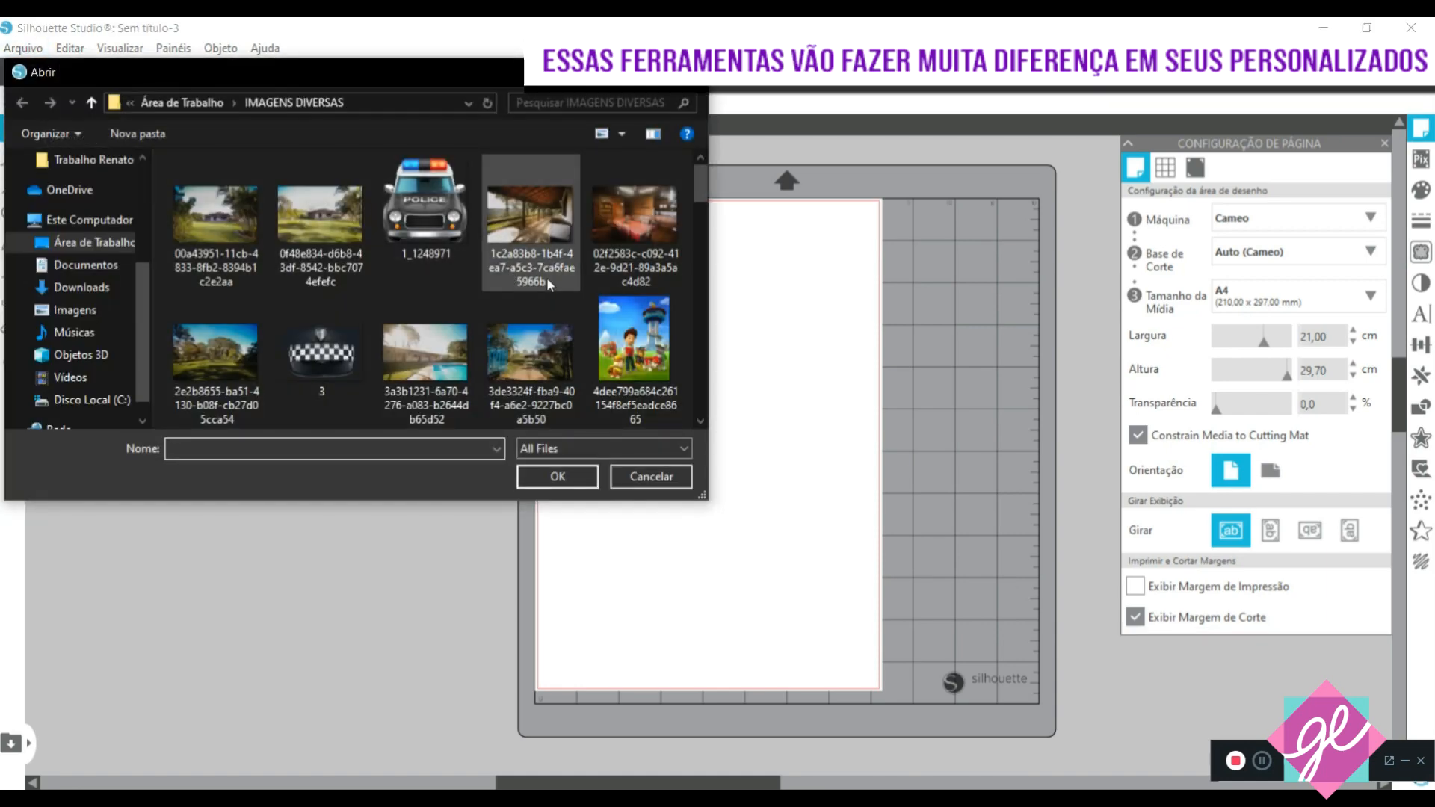
pyautogui.moveTo(702, 176); pyautogui.dragTo(723, 278)
pyautogui.click(446, 187)
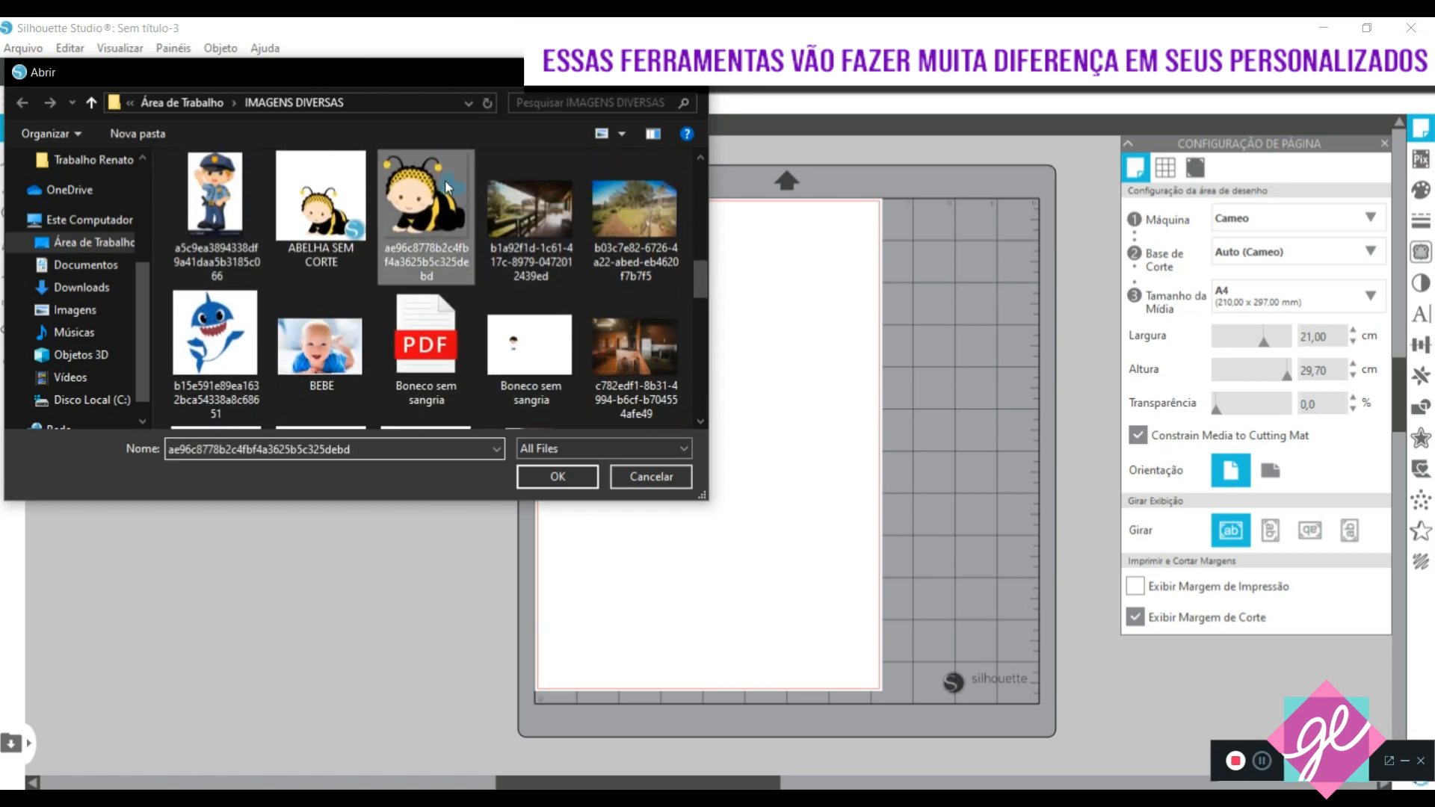
pyautogui.doubleClick(446, 185)
pyautogui.moveTo(656, 368); pyautogui.dragTo(714, 437)
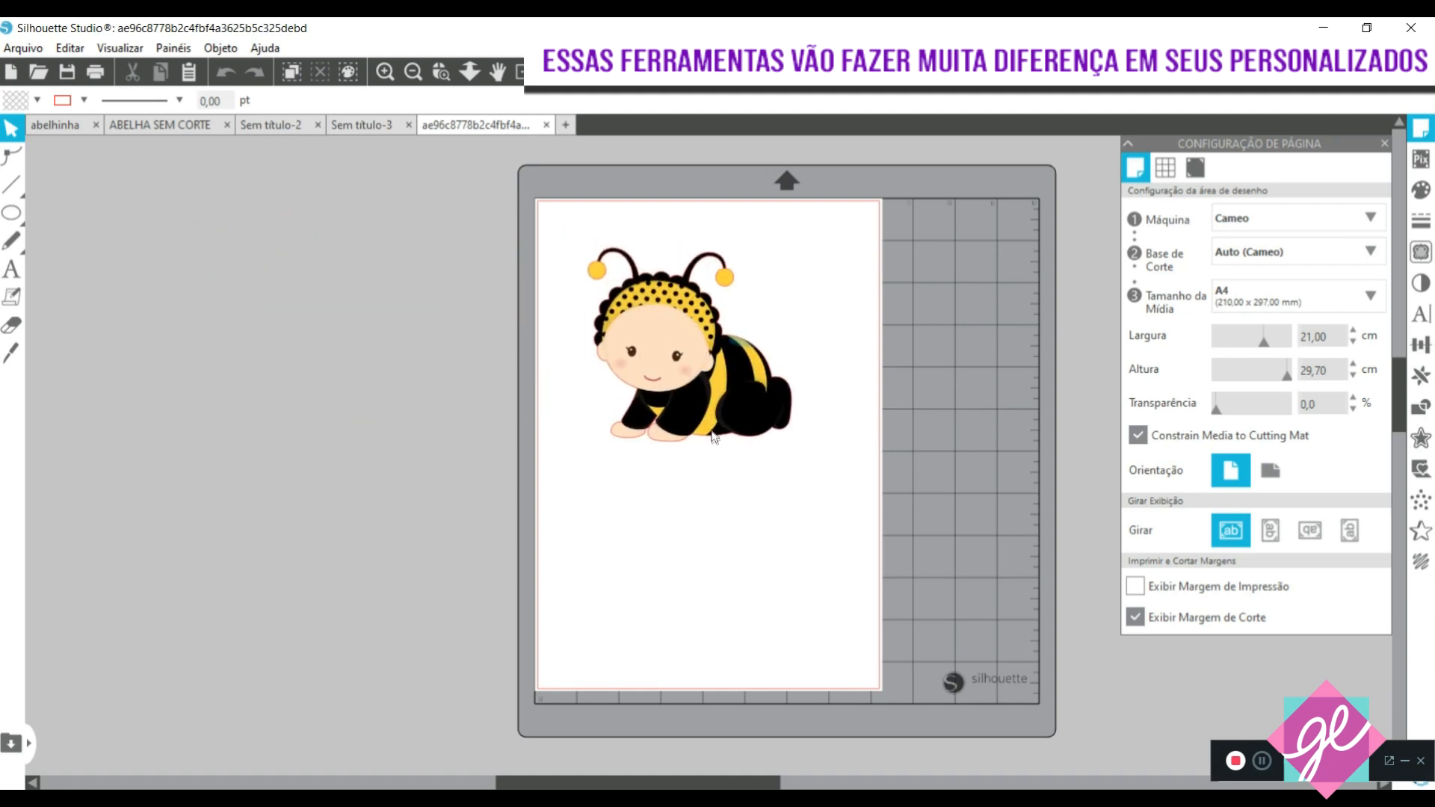
# Examine the opened bee image's contour and its cut lines up close in the send-to-cut view, and return to the design
pyautogui.click(382, 74)
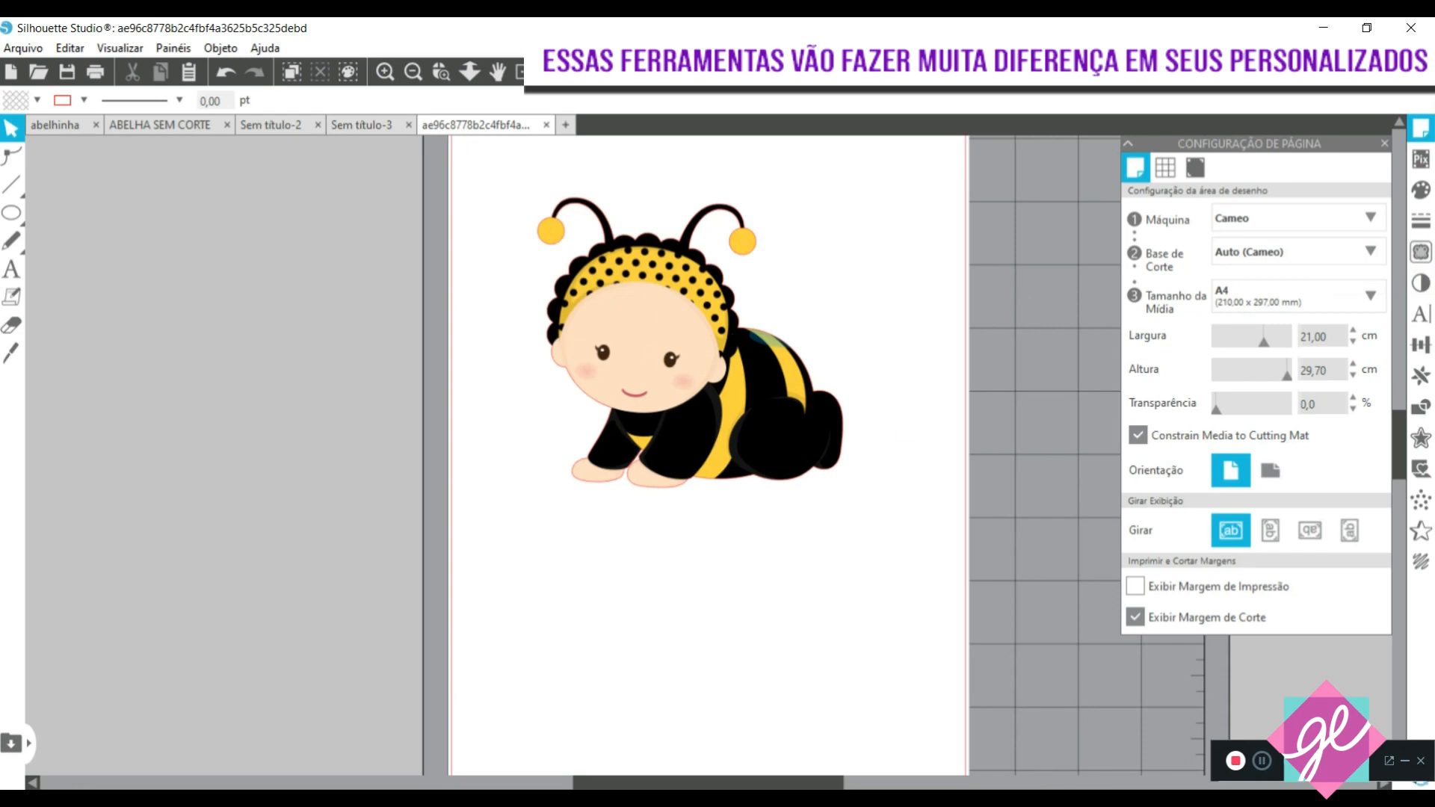
pyautogui.click(1344, 105)
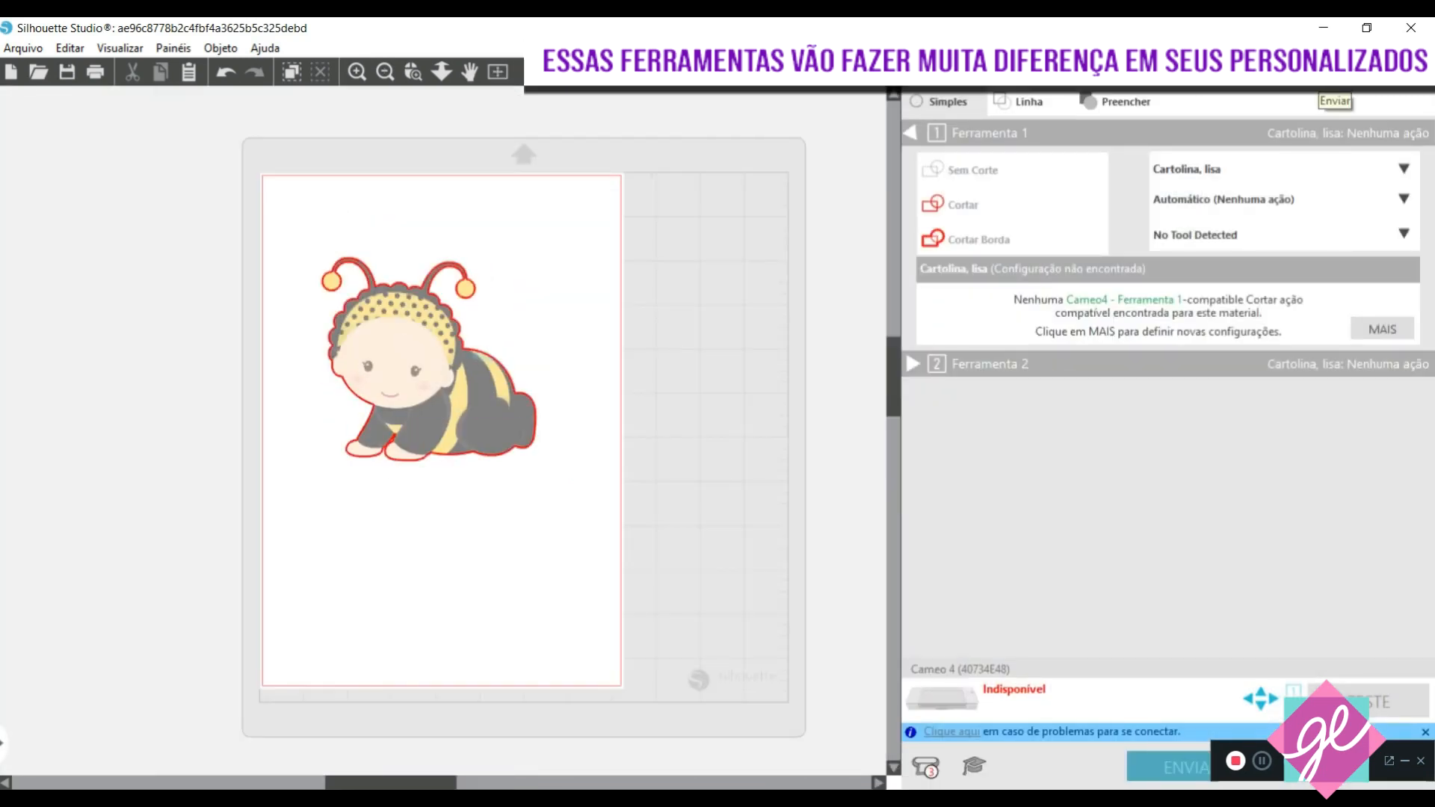
pyautogui.click(357, 71)
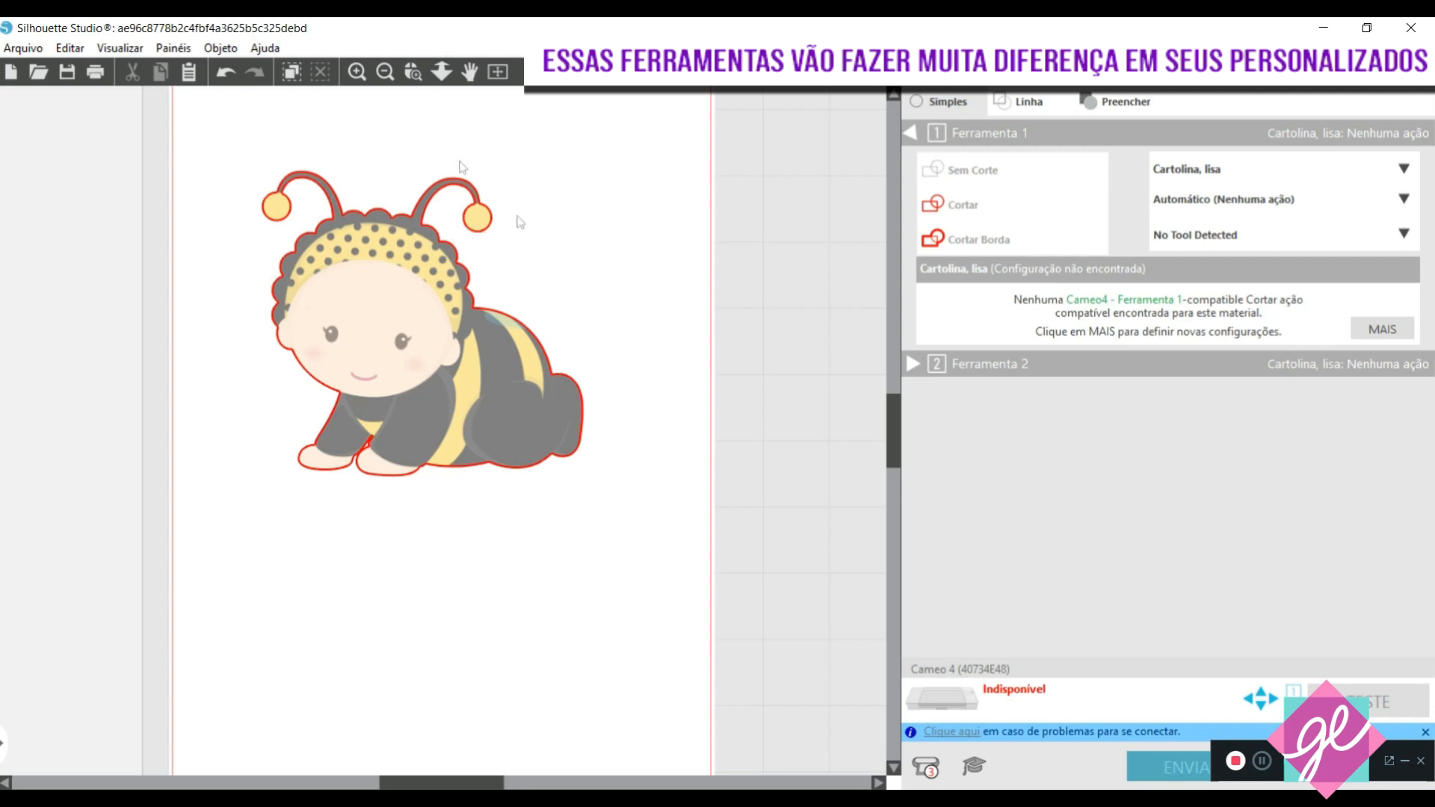
pyautogui.click(355, 77)
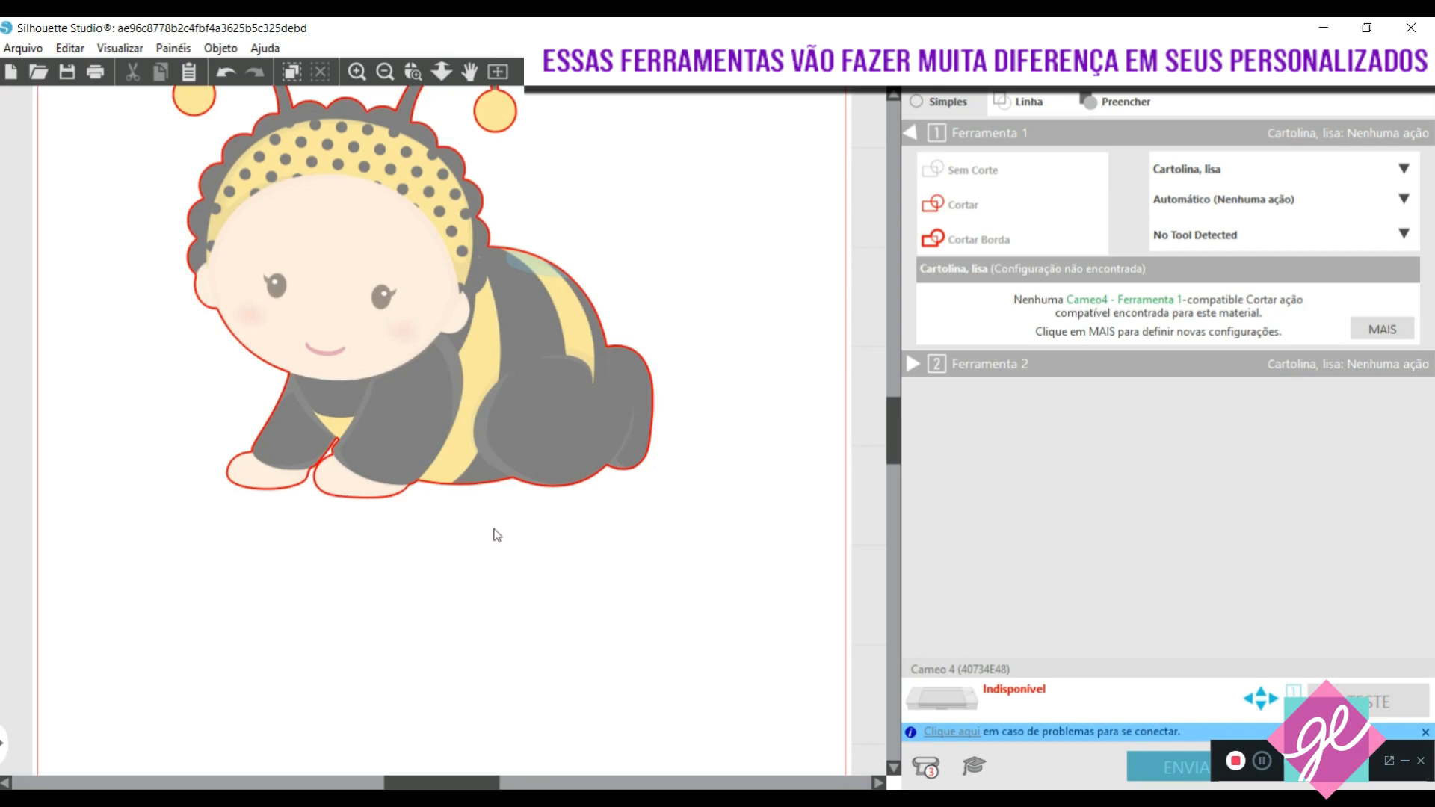
pyautogui.click(1056, 81)
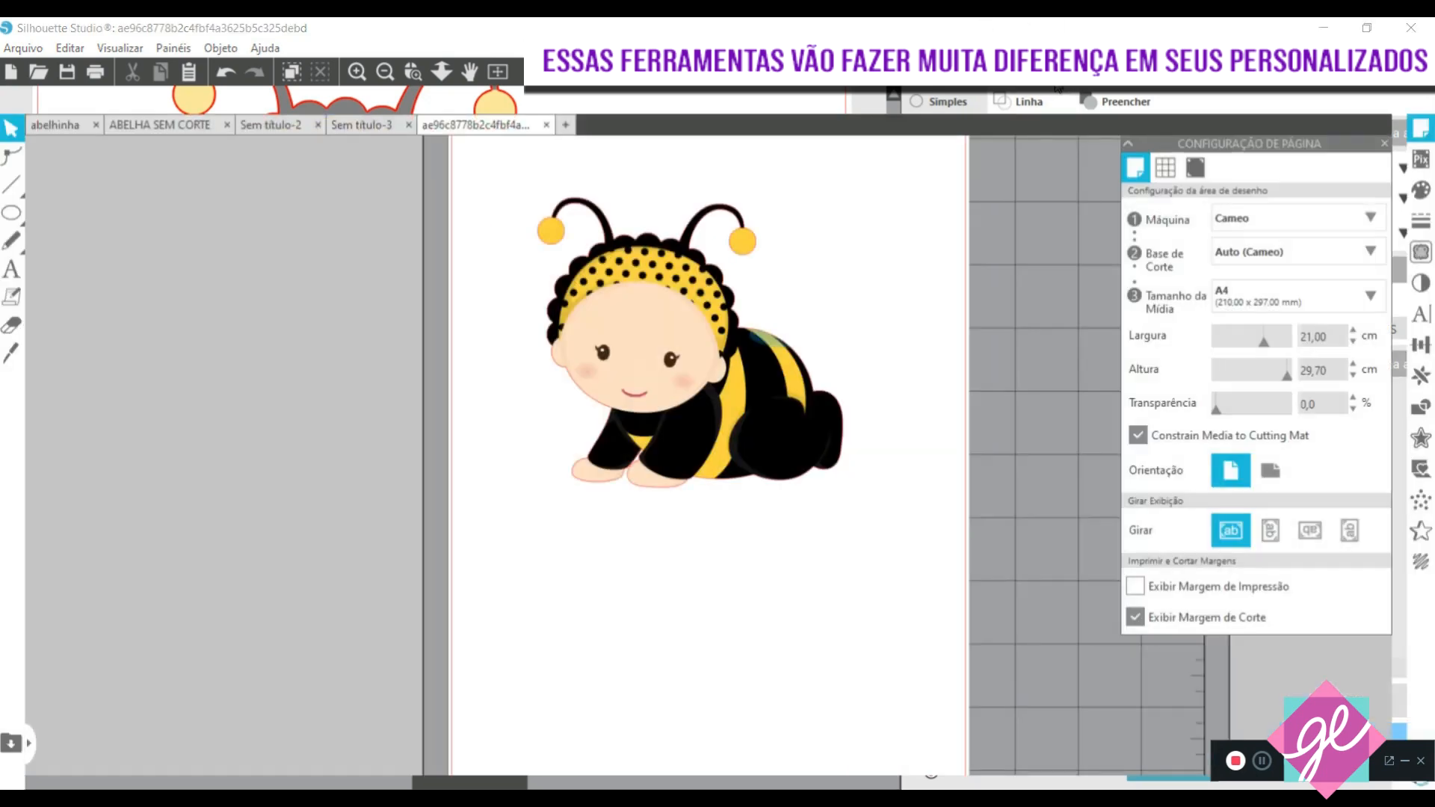